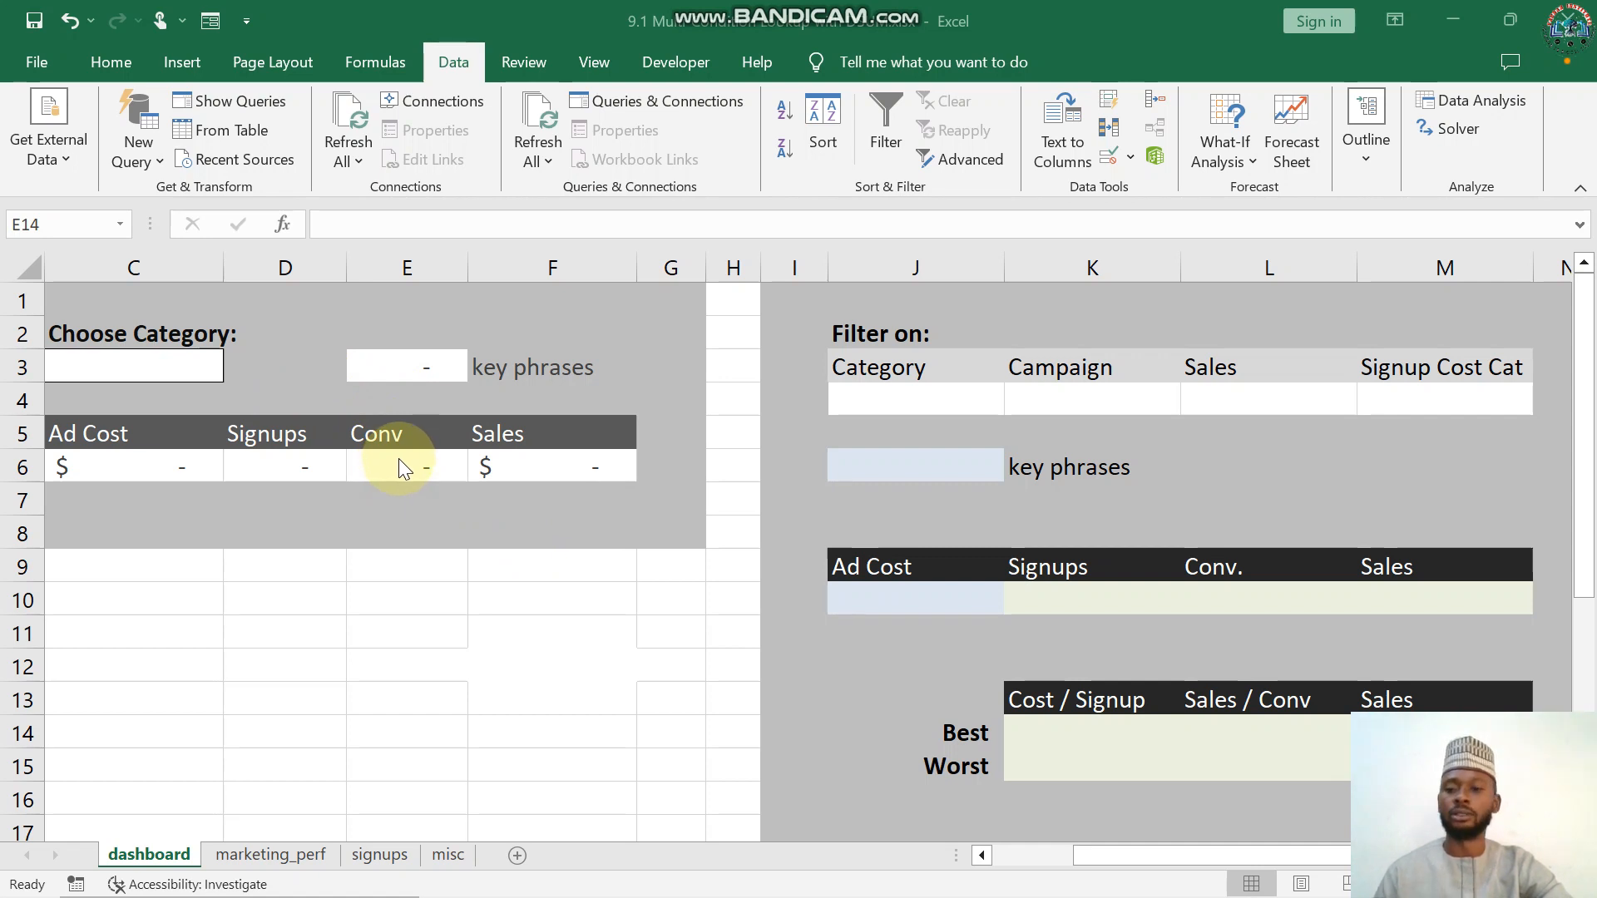
- Choose General as the category in C3 and inspect the SUMIF formula behind the Signups total in D6
left_click(204, 368)
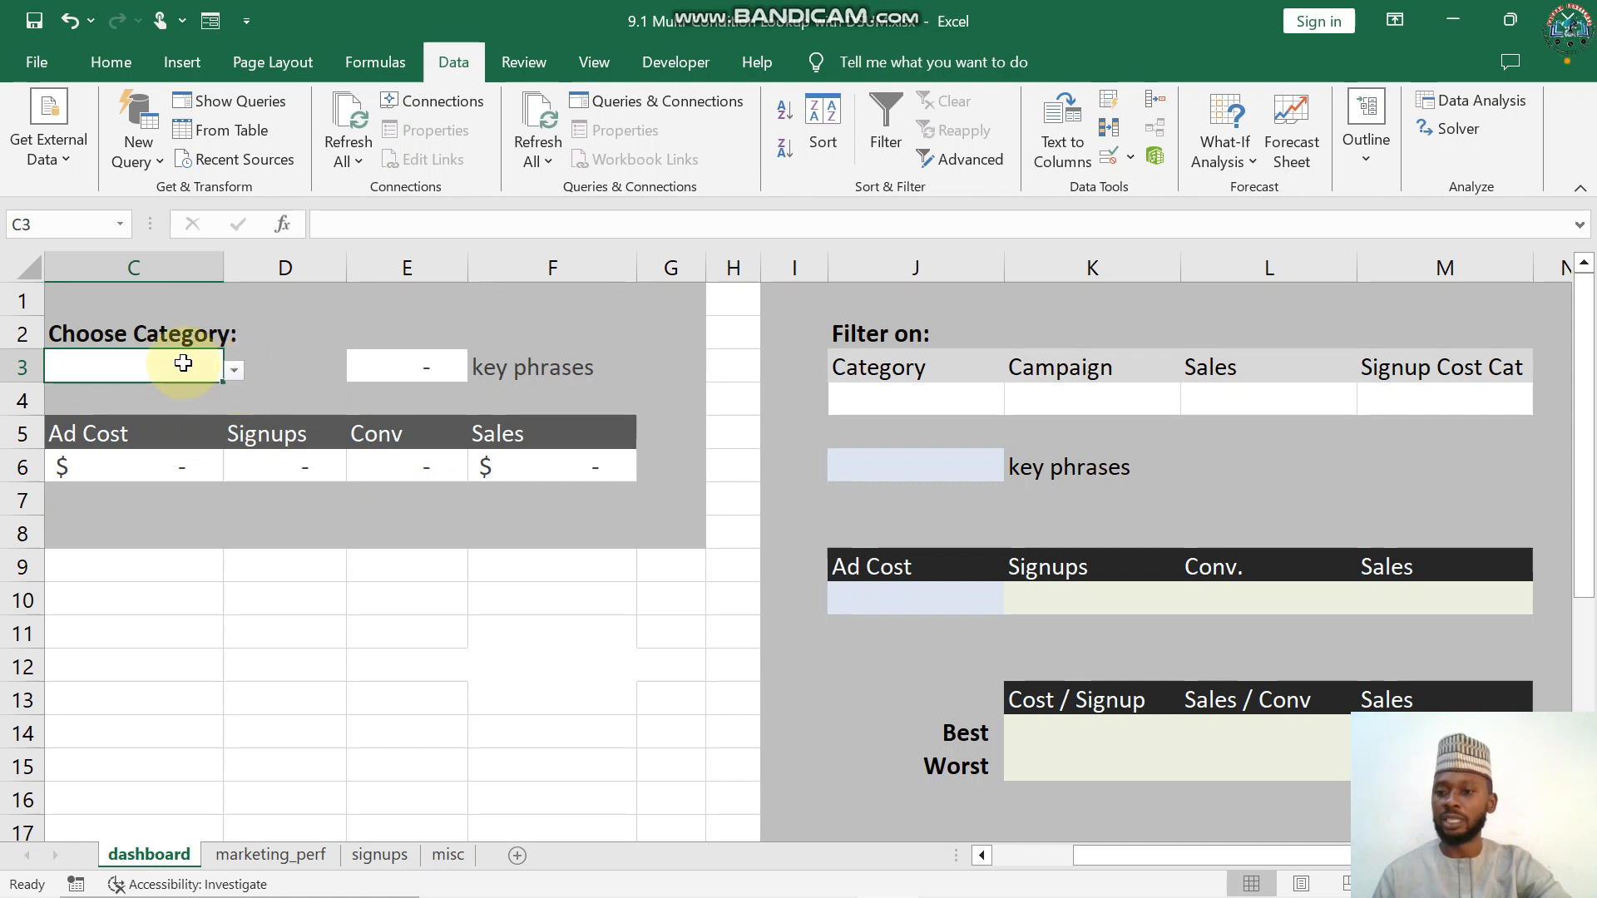
left_click(235, 373)
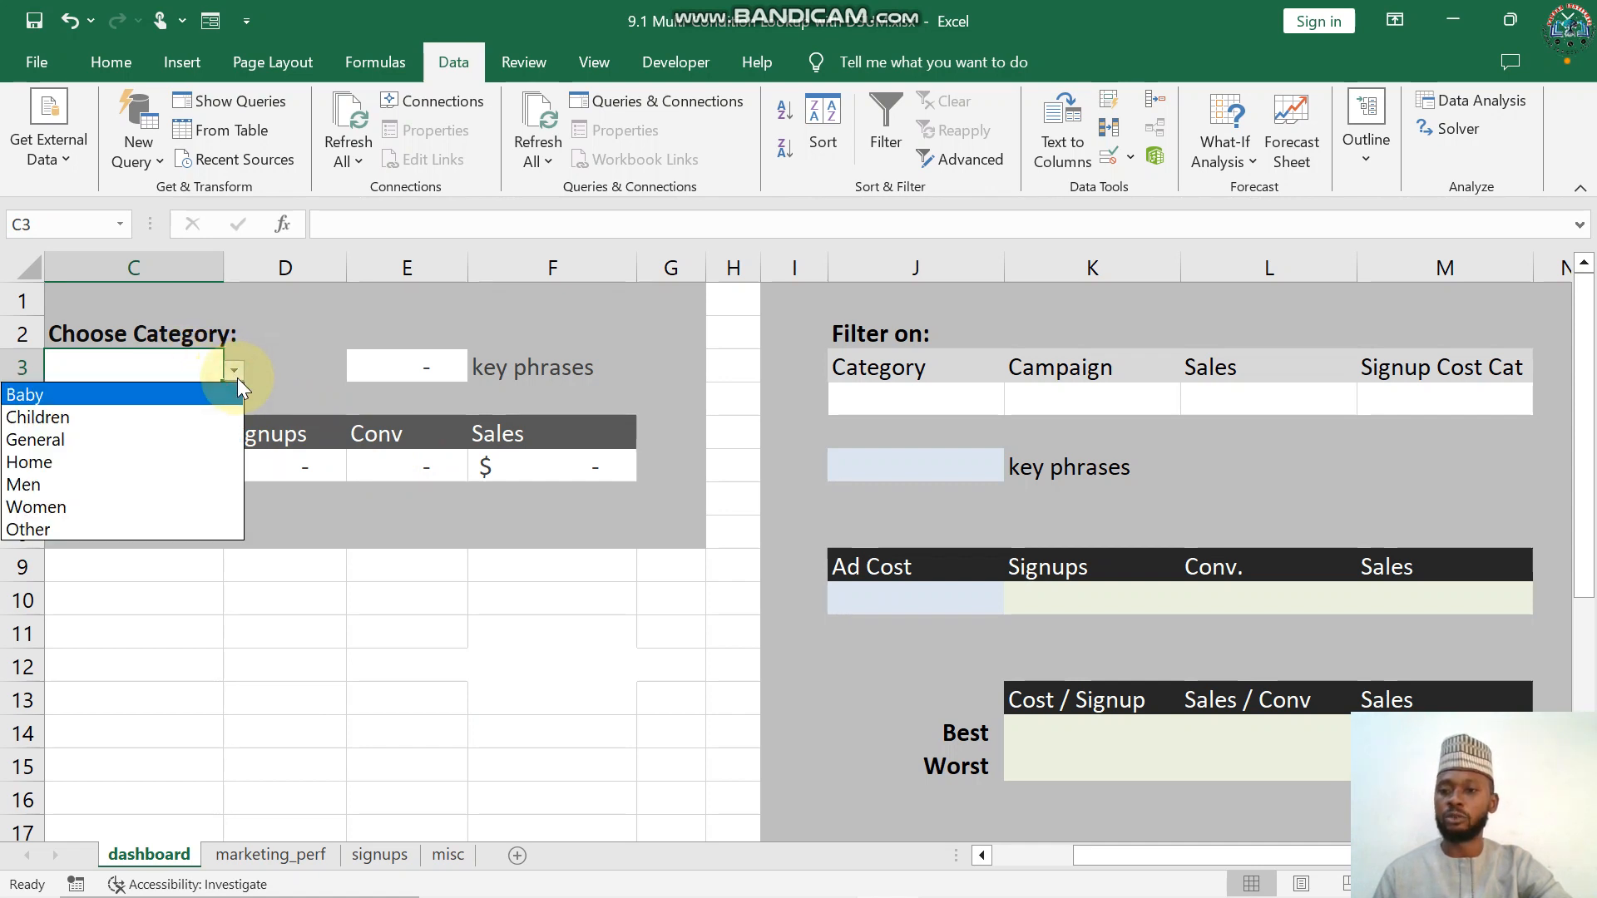
left_click(104, 439)
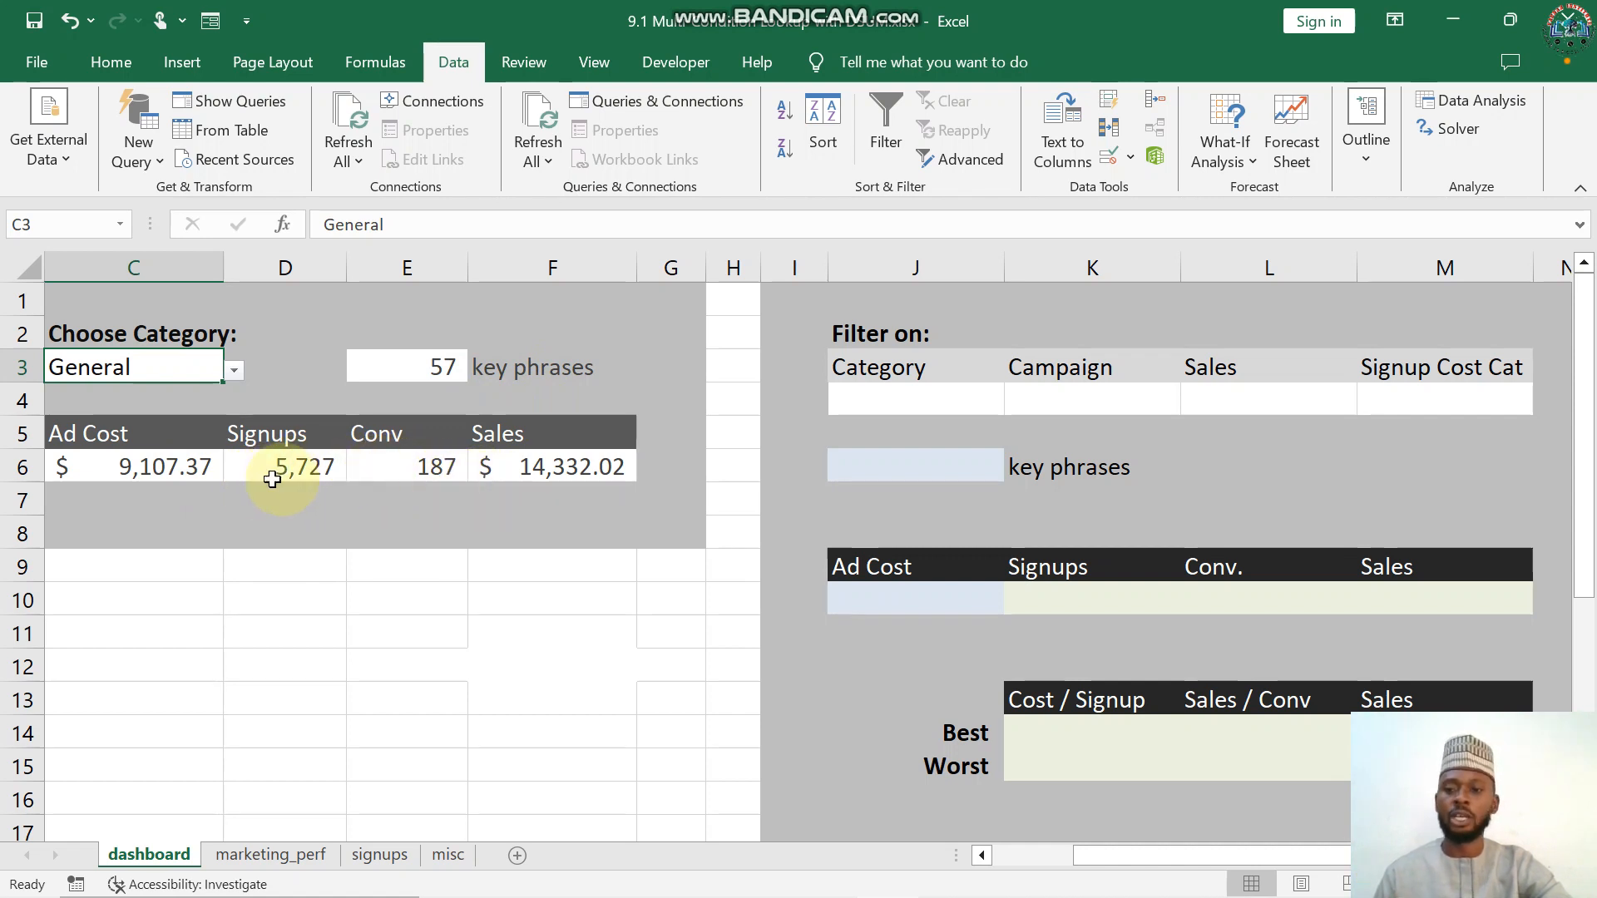
double_click(316, 467)
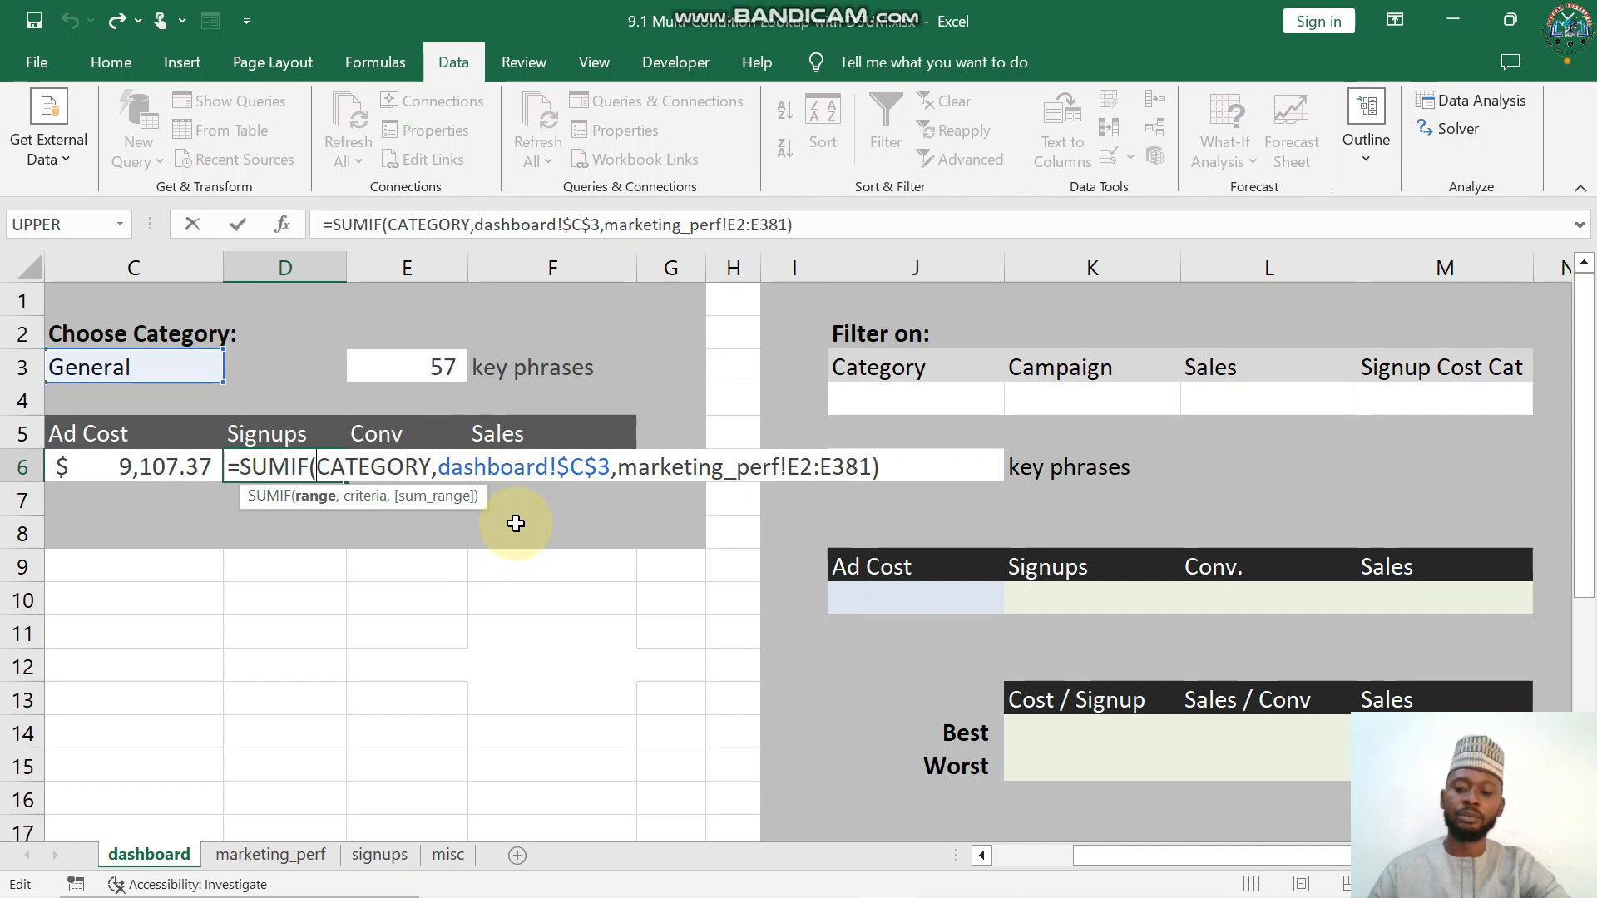
key("ctrl+Return")
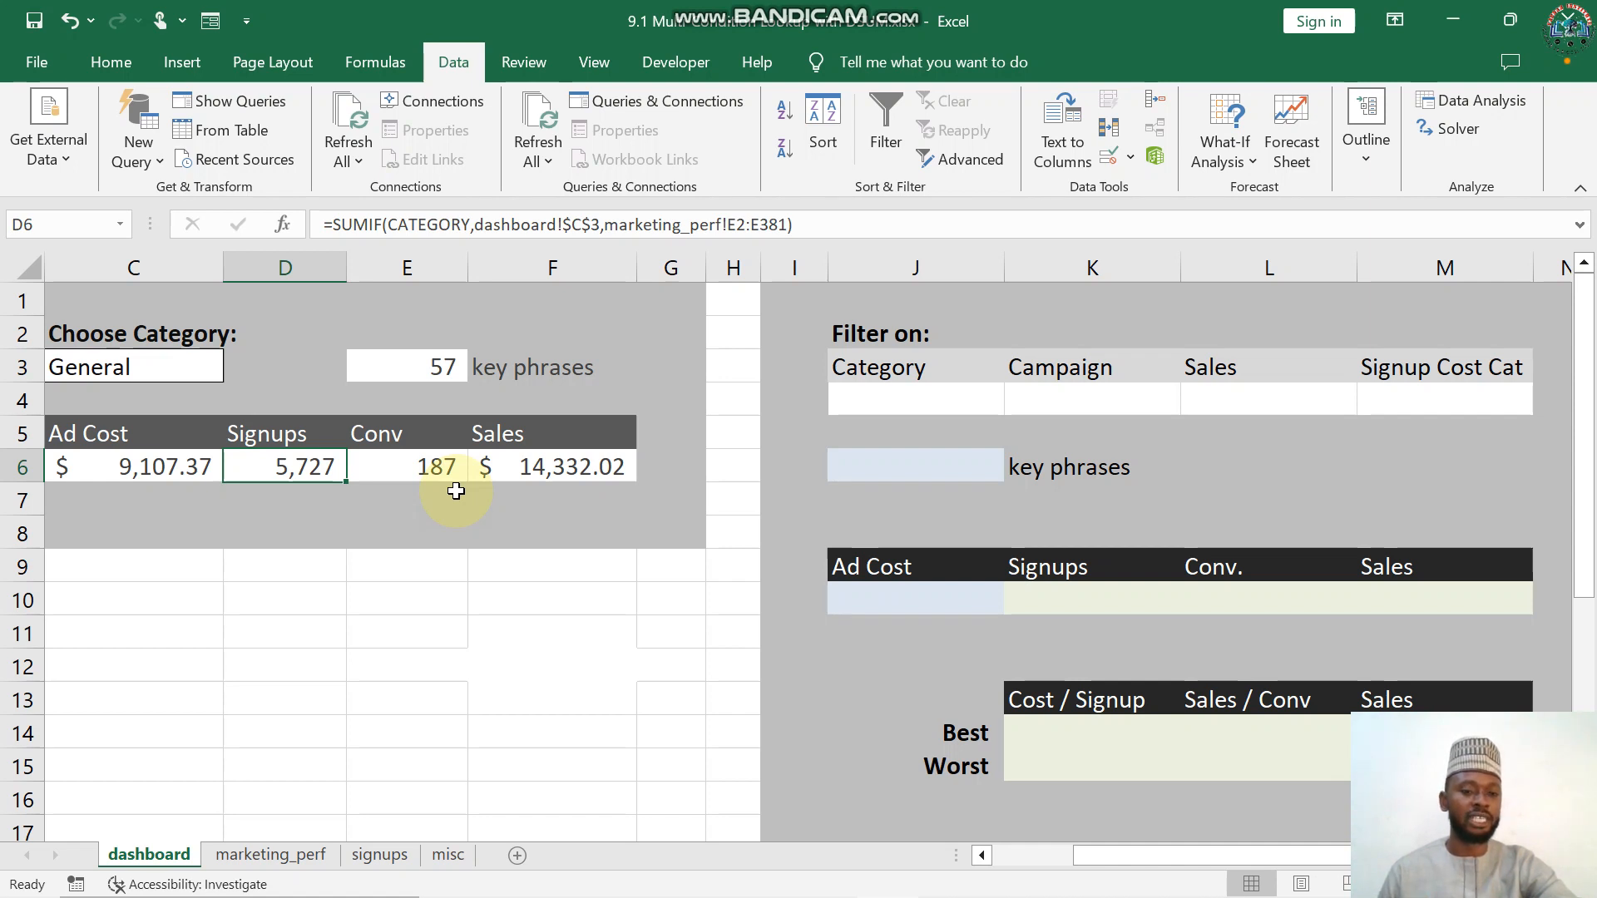
- Start a DSUM formula in the Ad Cost cell J10 with MARKETING_PERF as the database
left_click(895, 605)
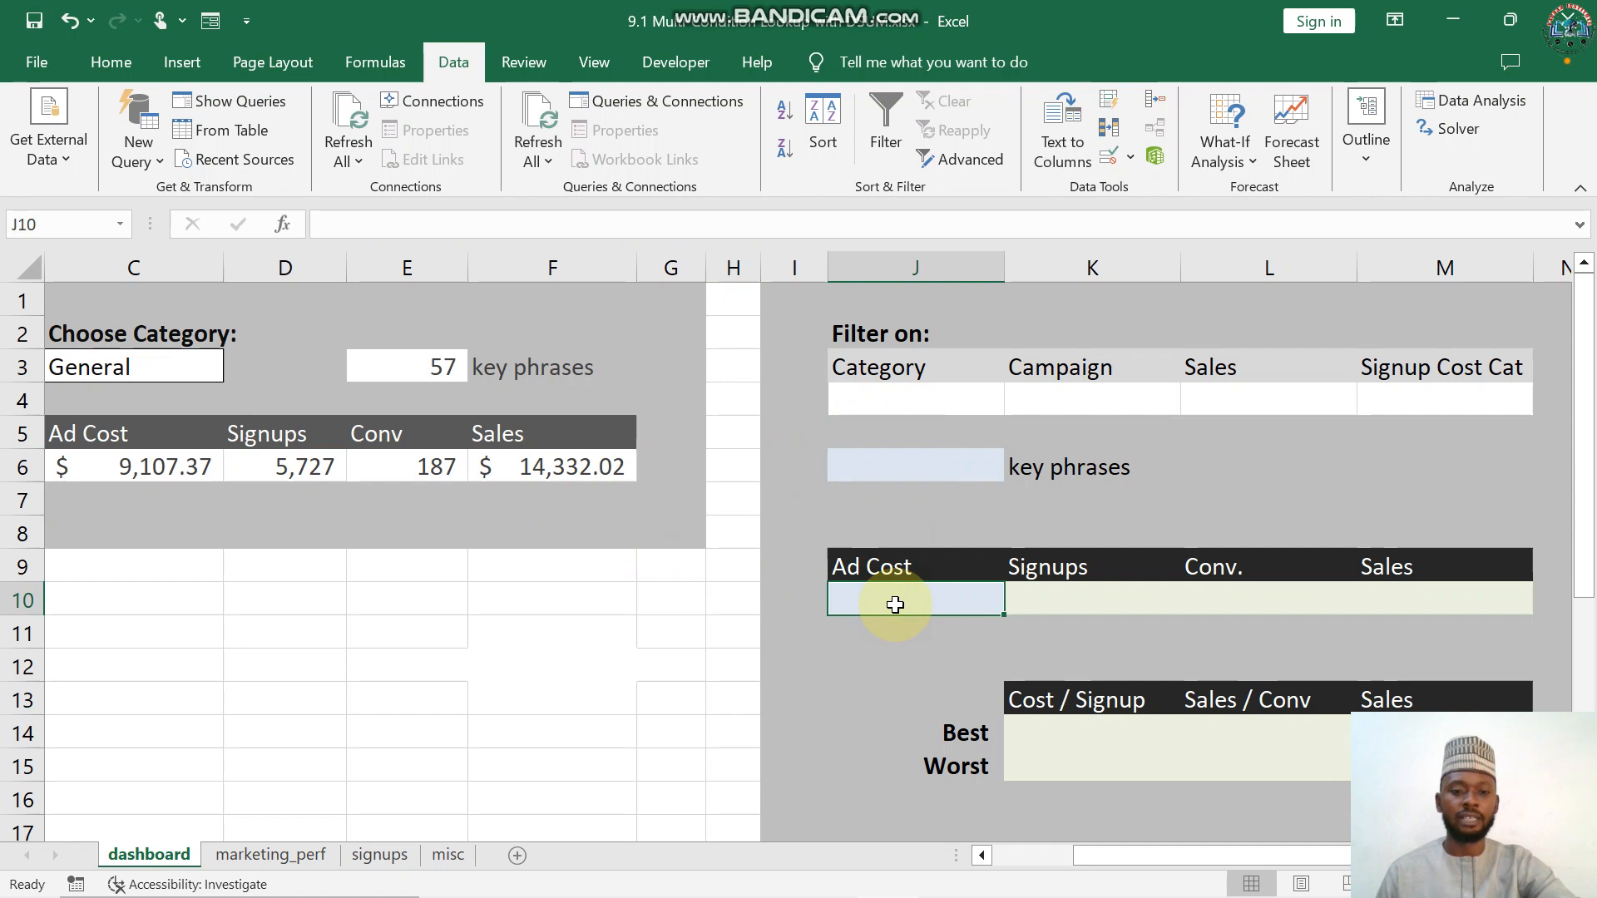
type("=")
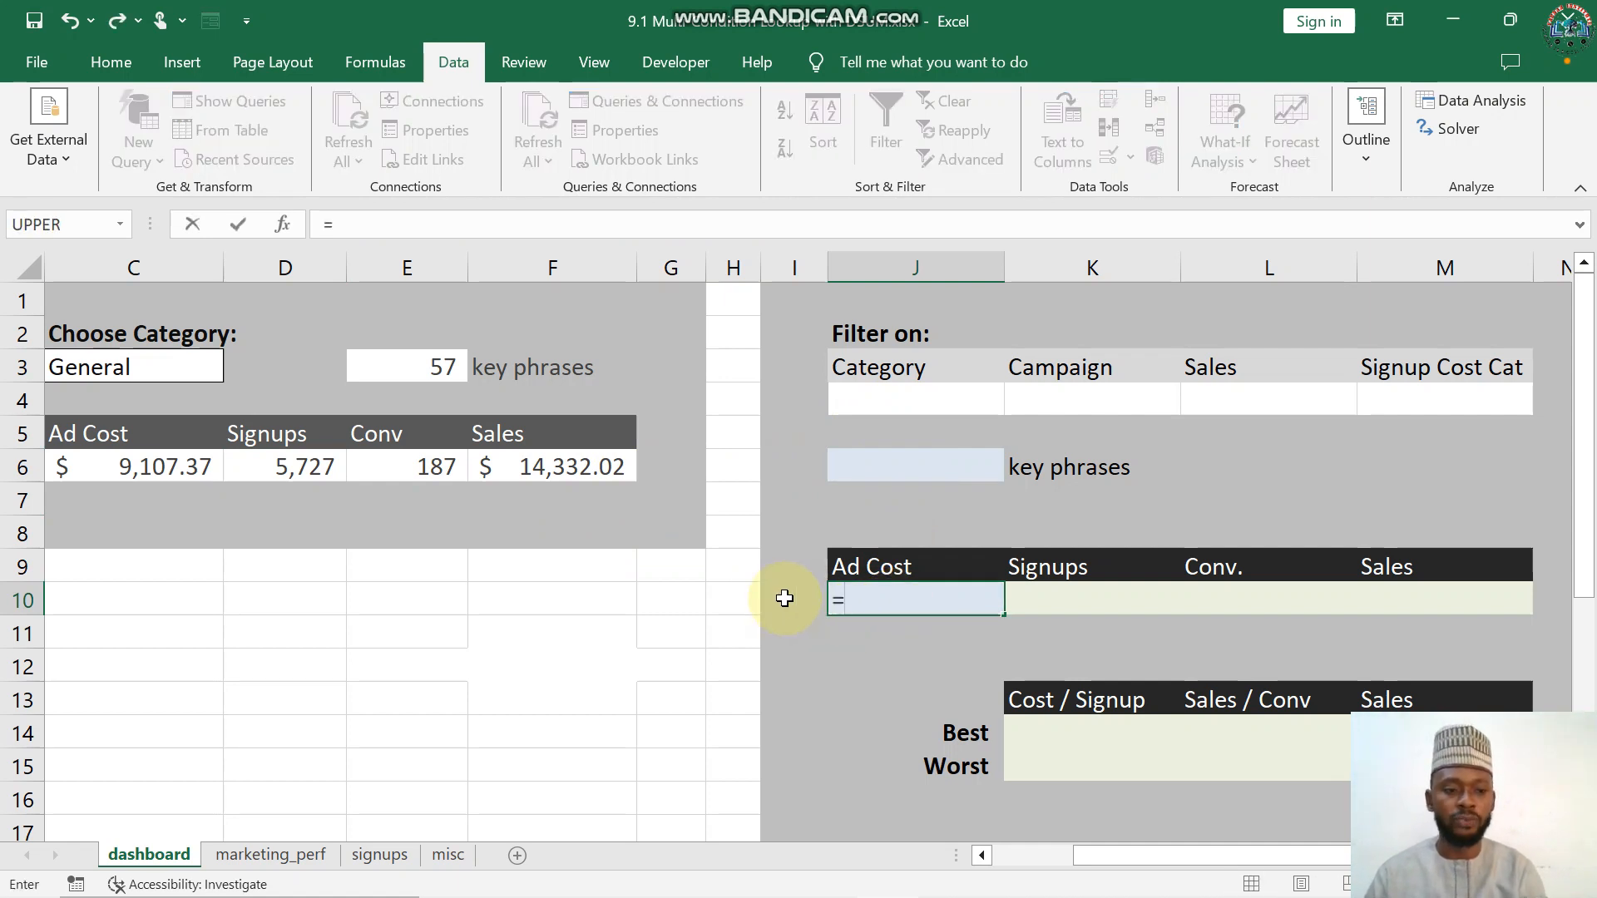
type("D")
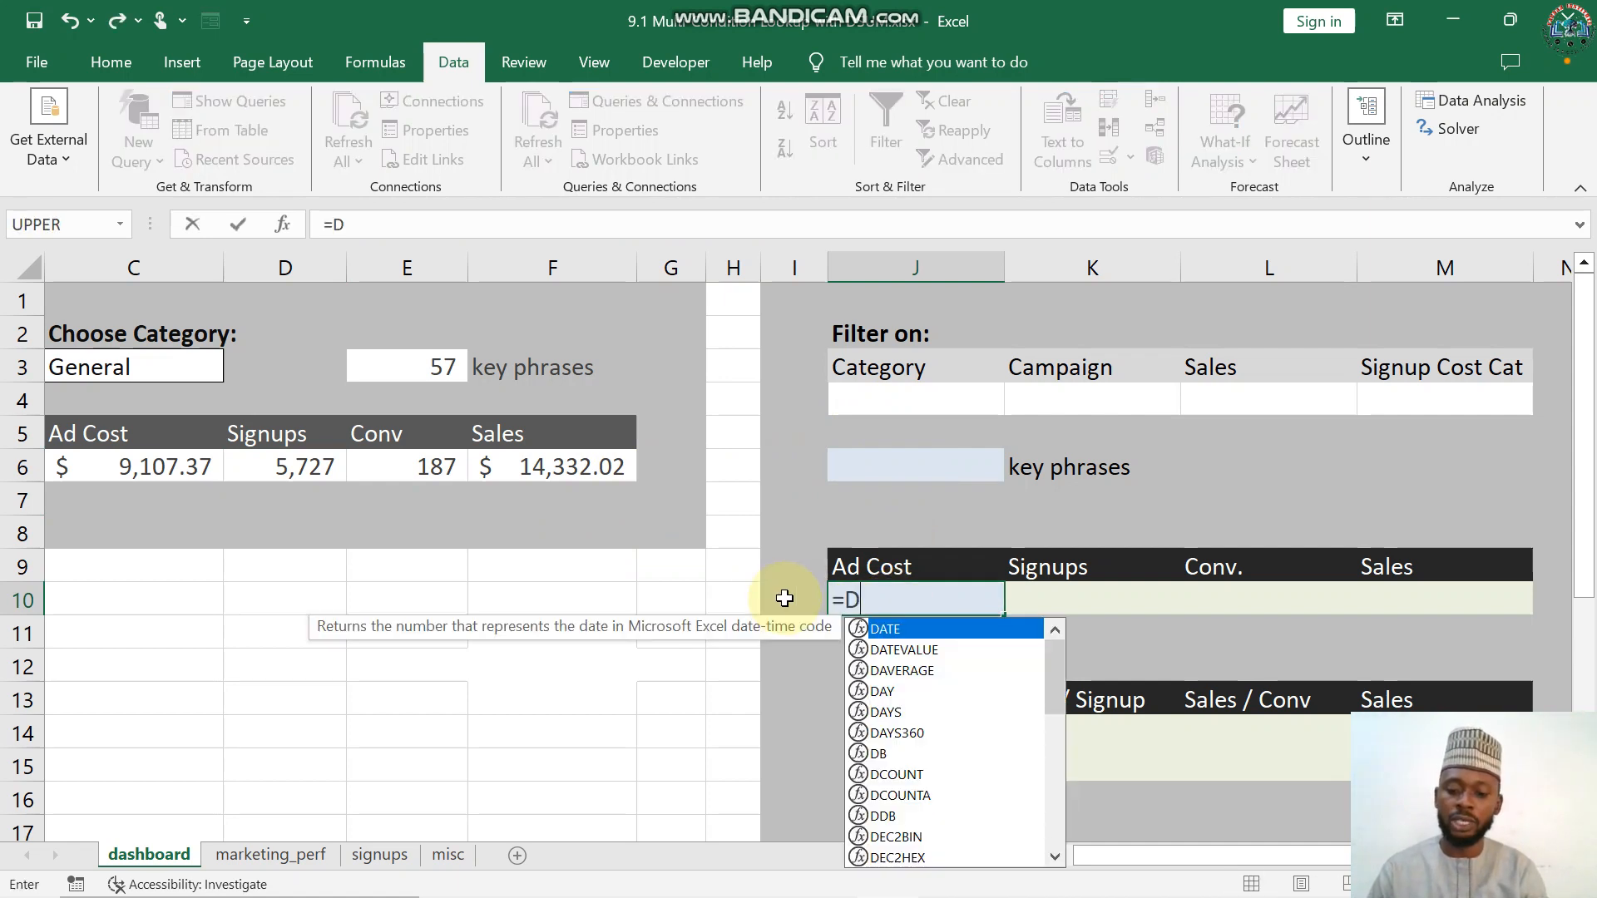
type("SUM(")
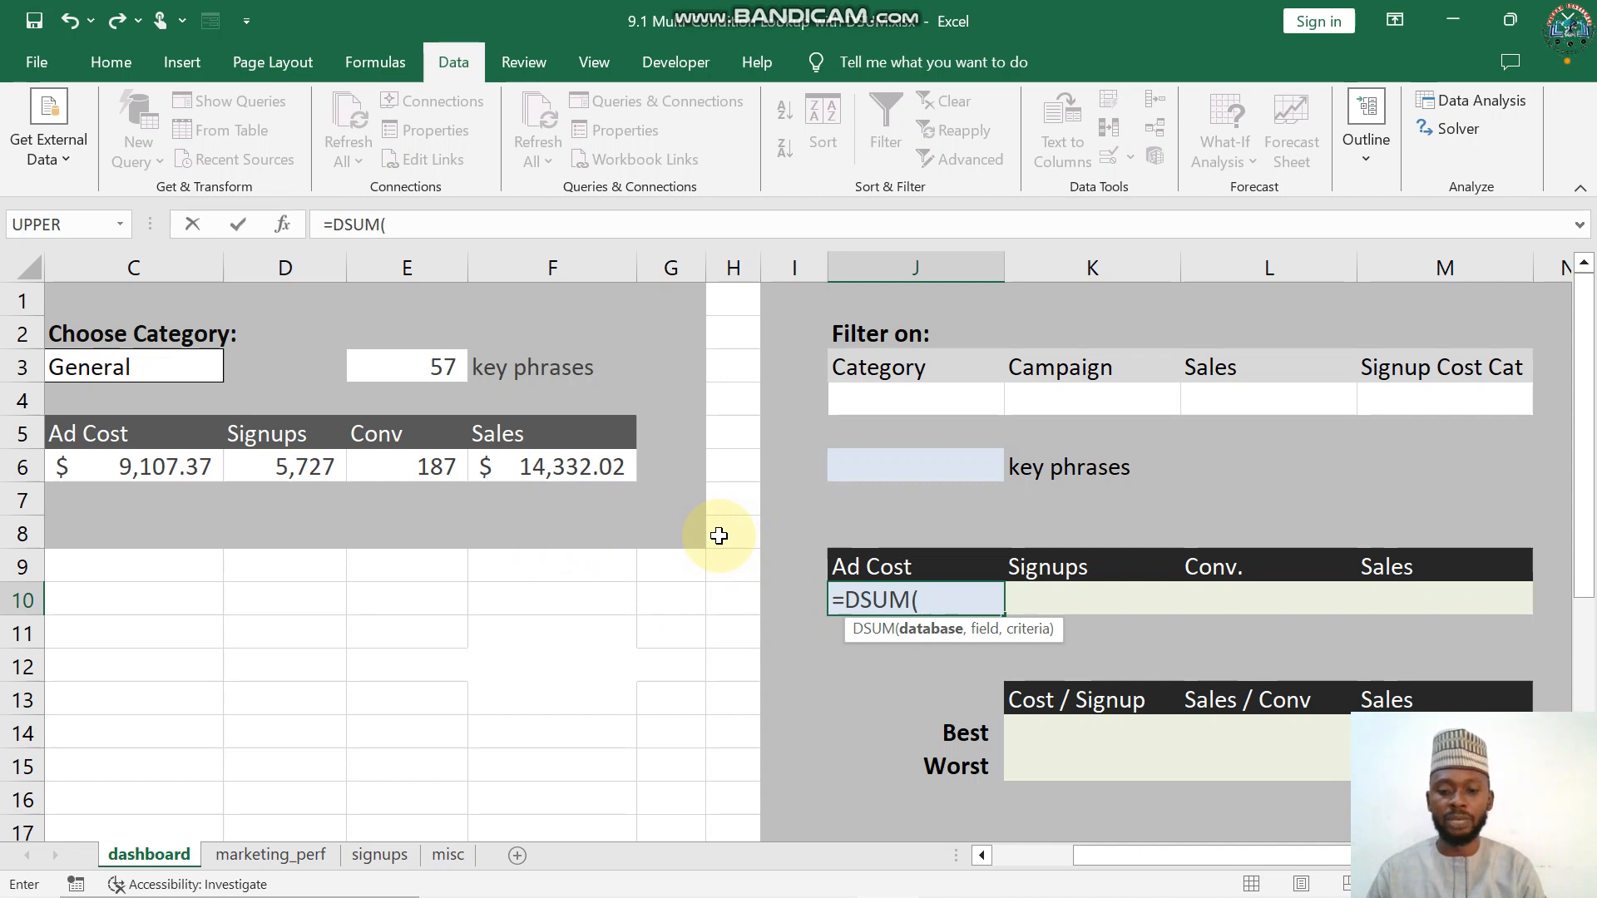
type("MARK")
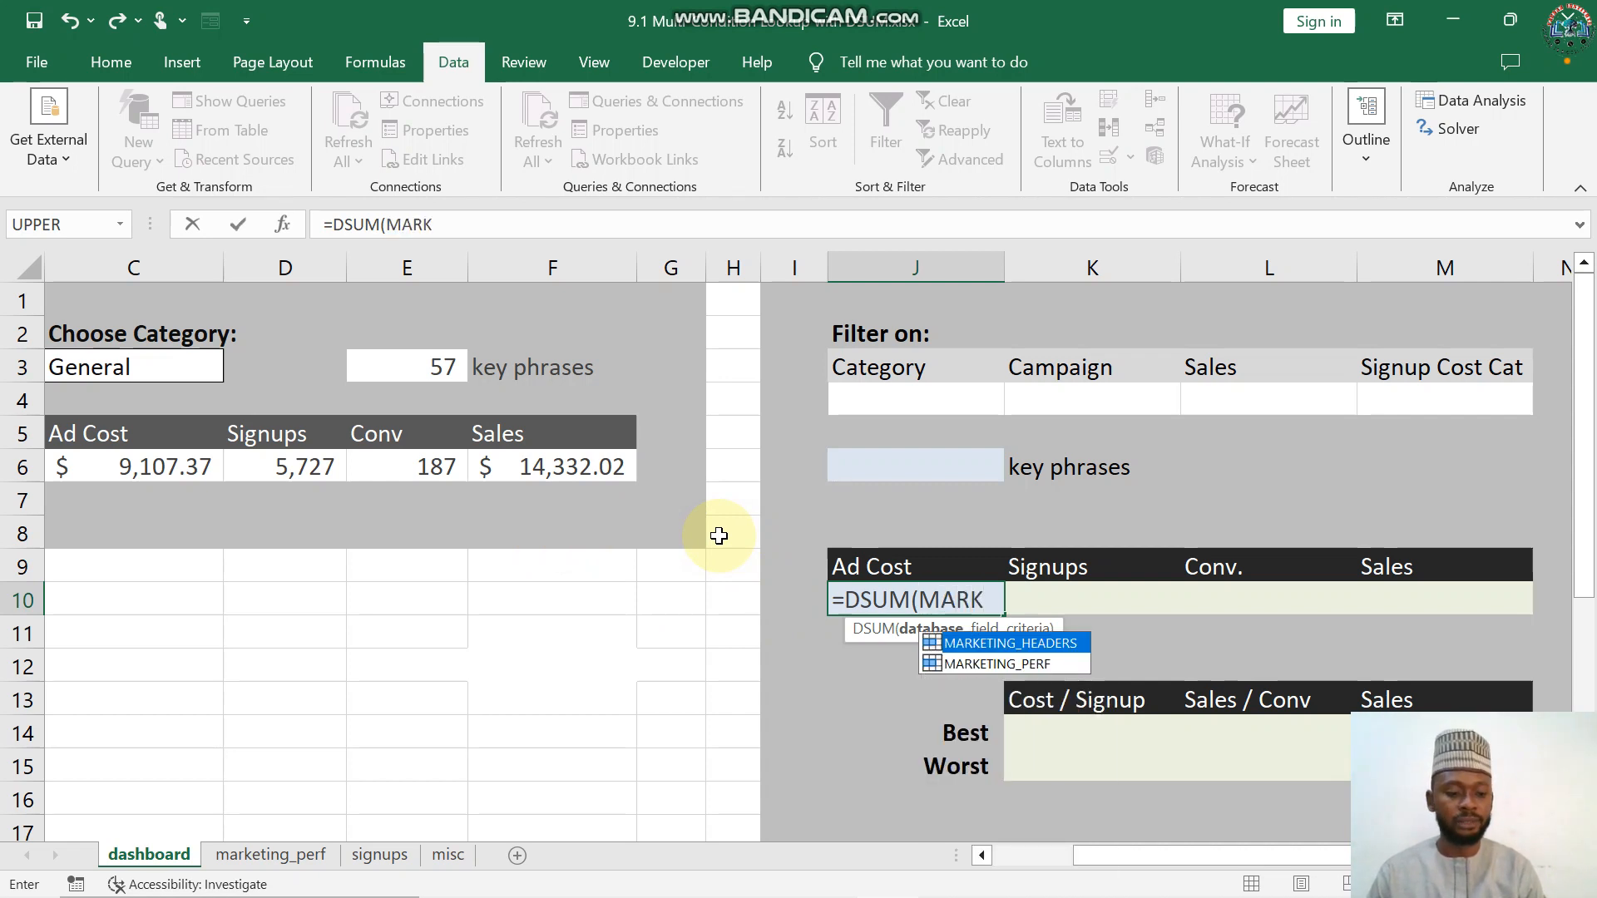
key("Down")
key("Tab")
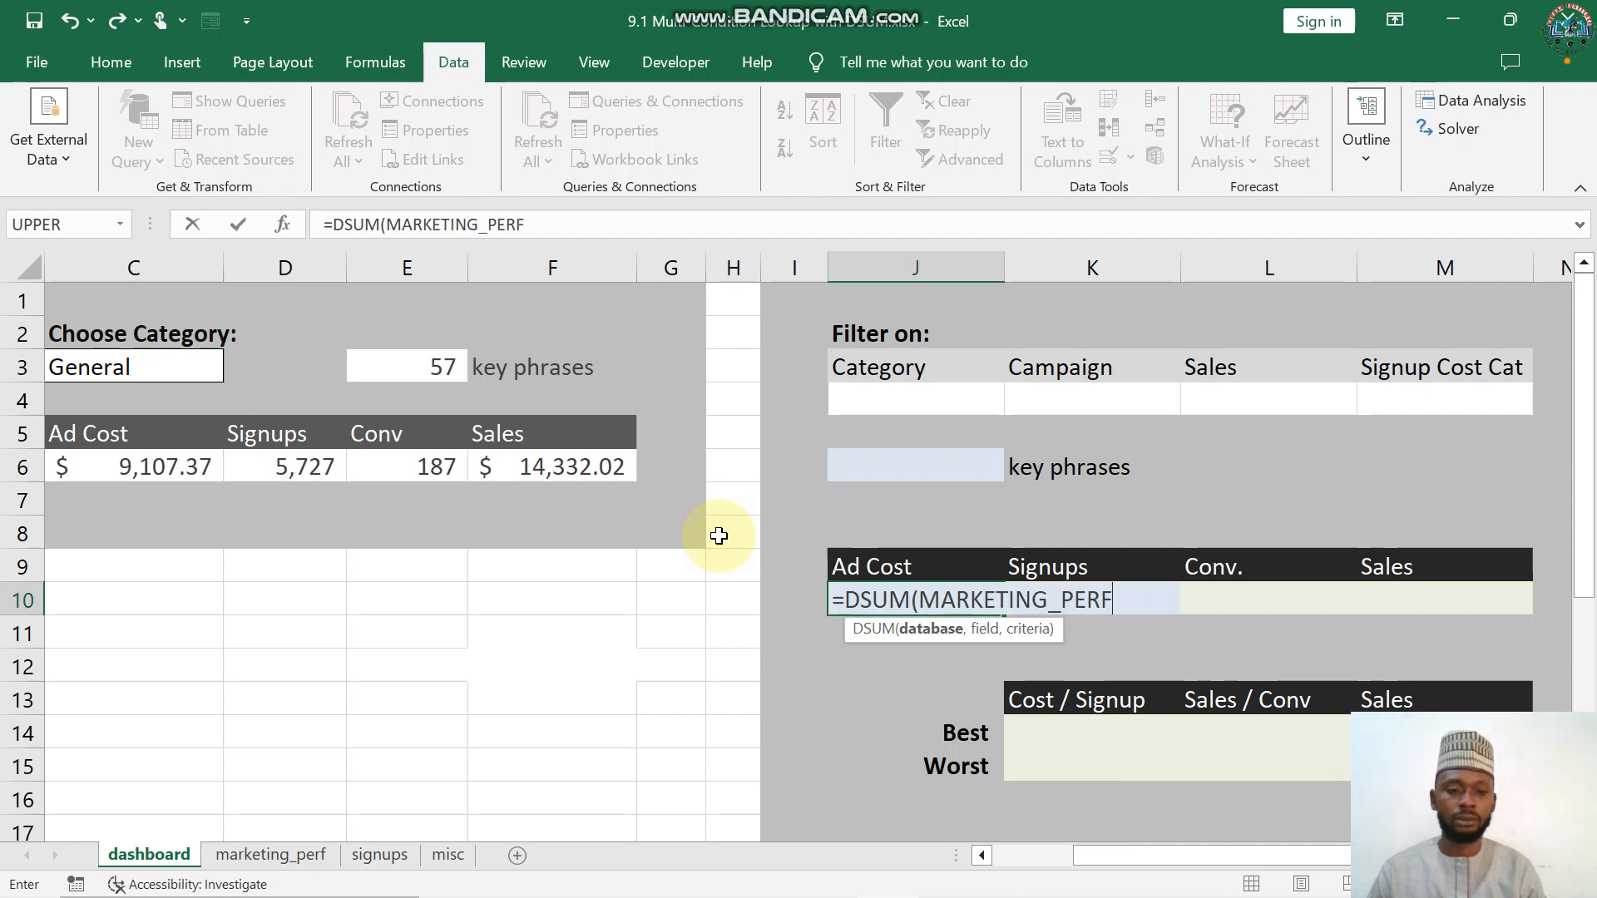
type(",")
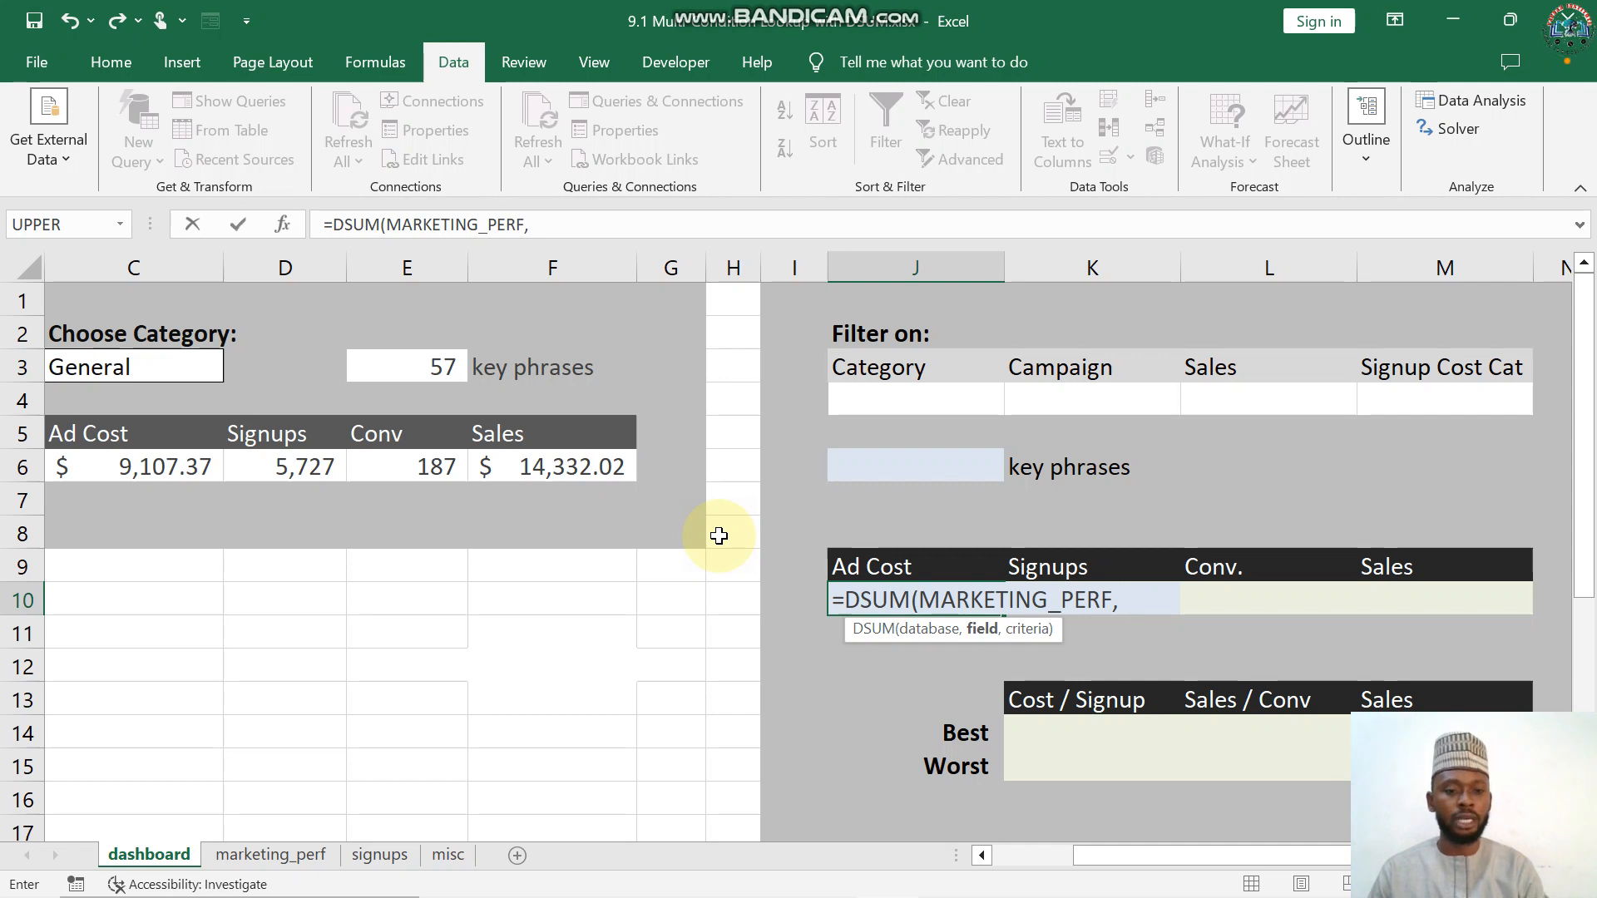
- Complete the J10 formula with "Ad Cost" as the field and the absolute range $J$3:$M$4 as the criteria
type("\"")
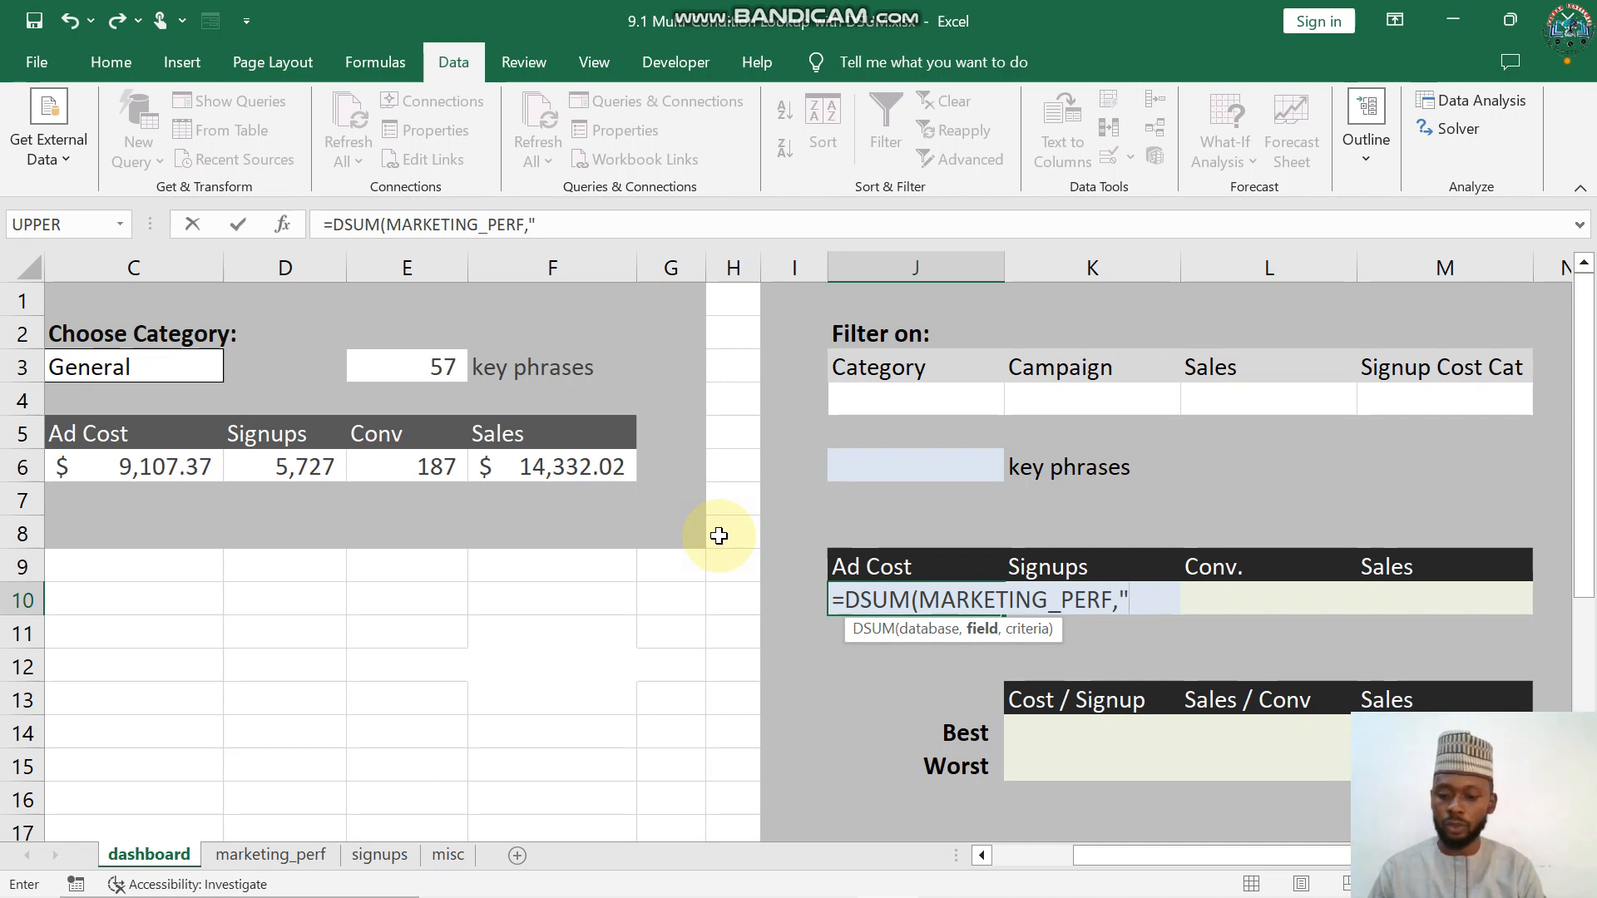
type("Ad ")
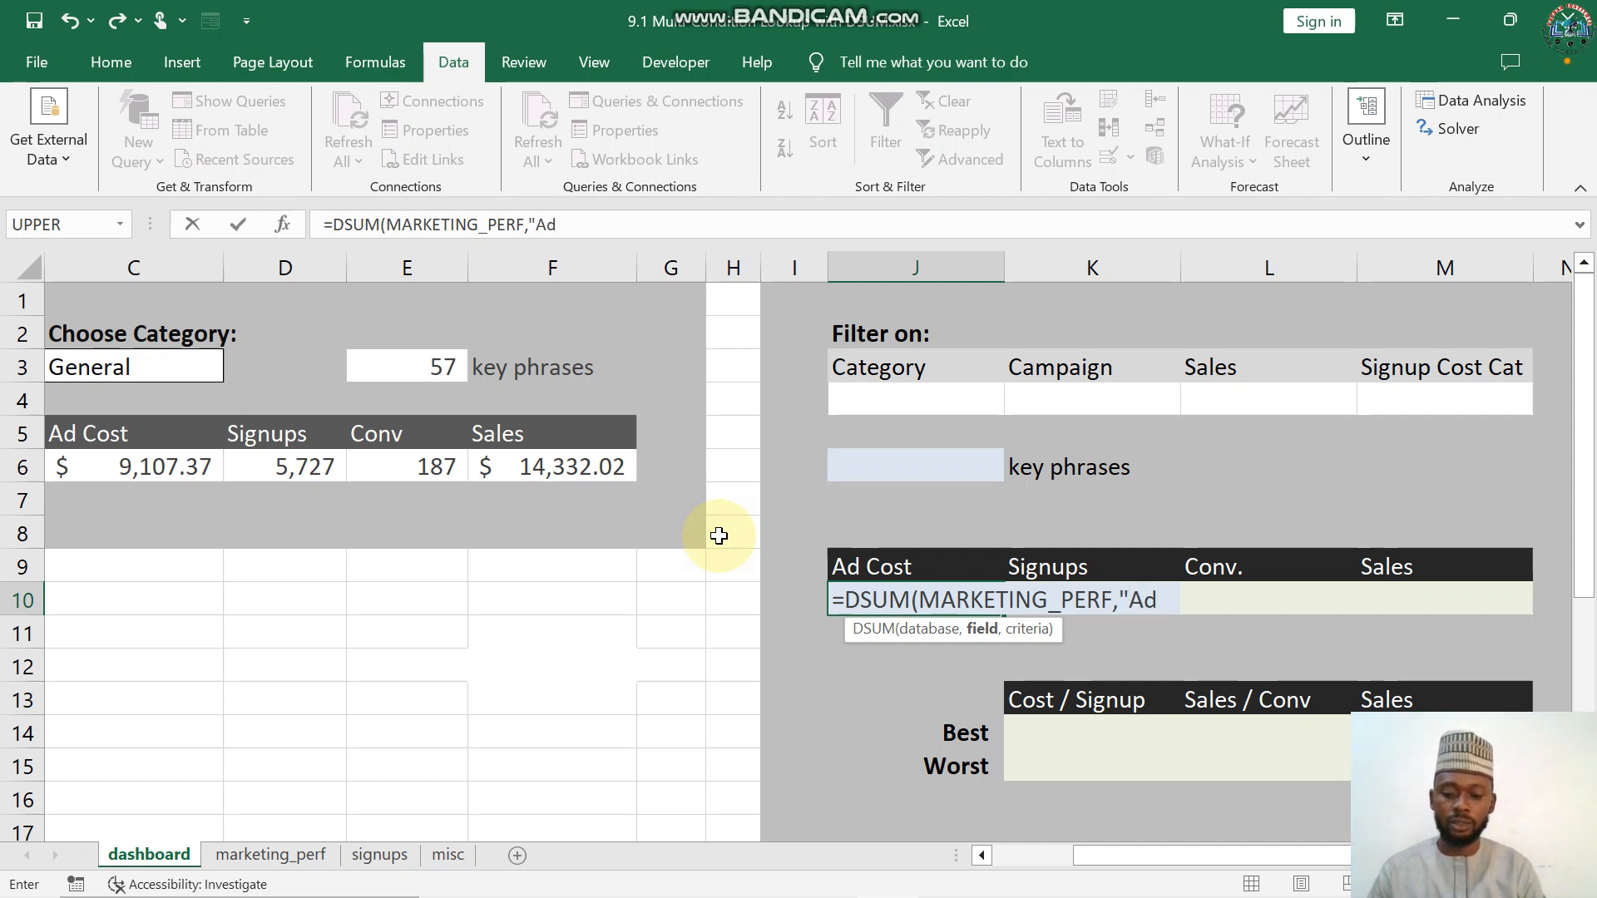
type("Cost")
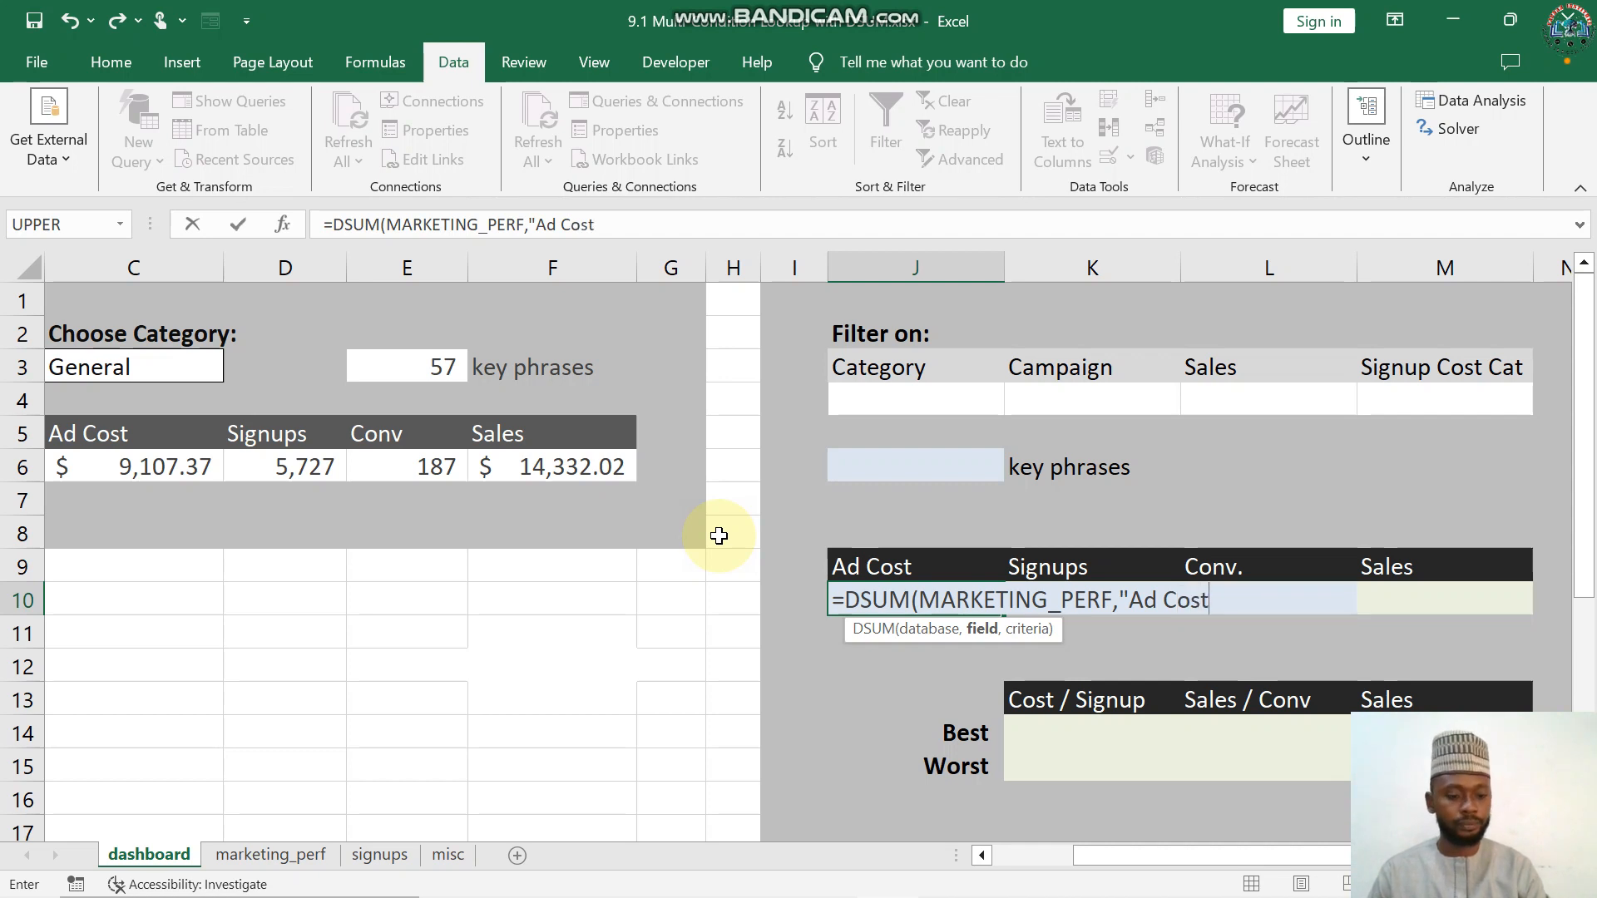
type("\",")
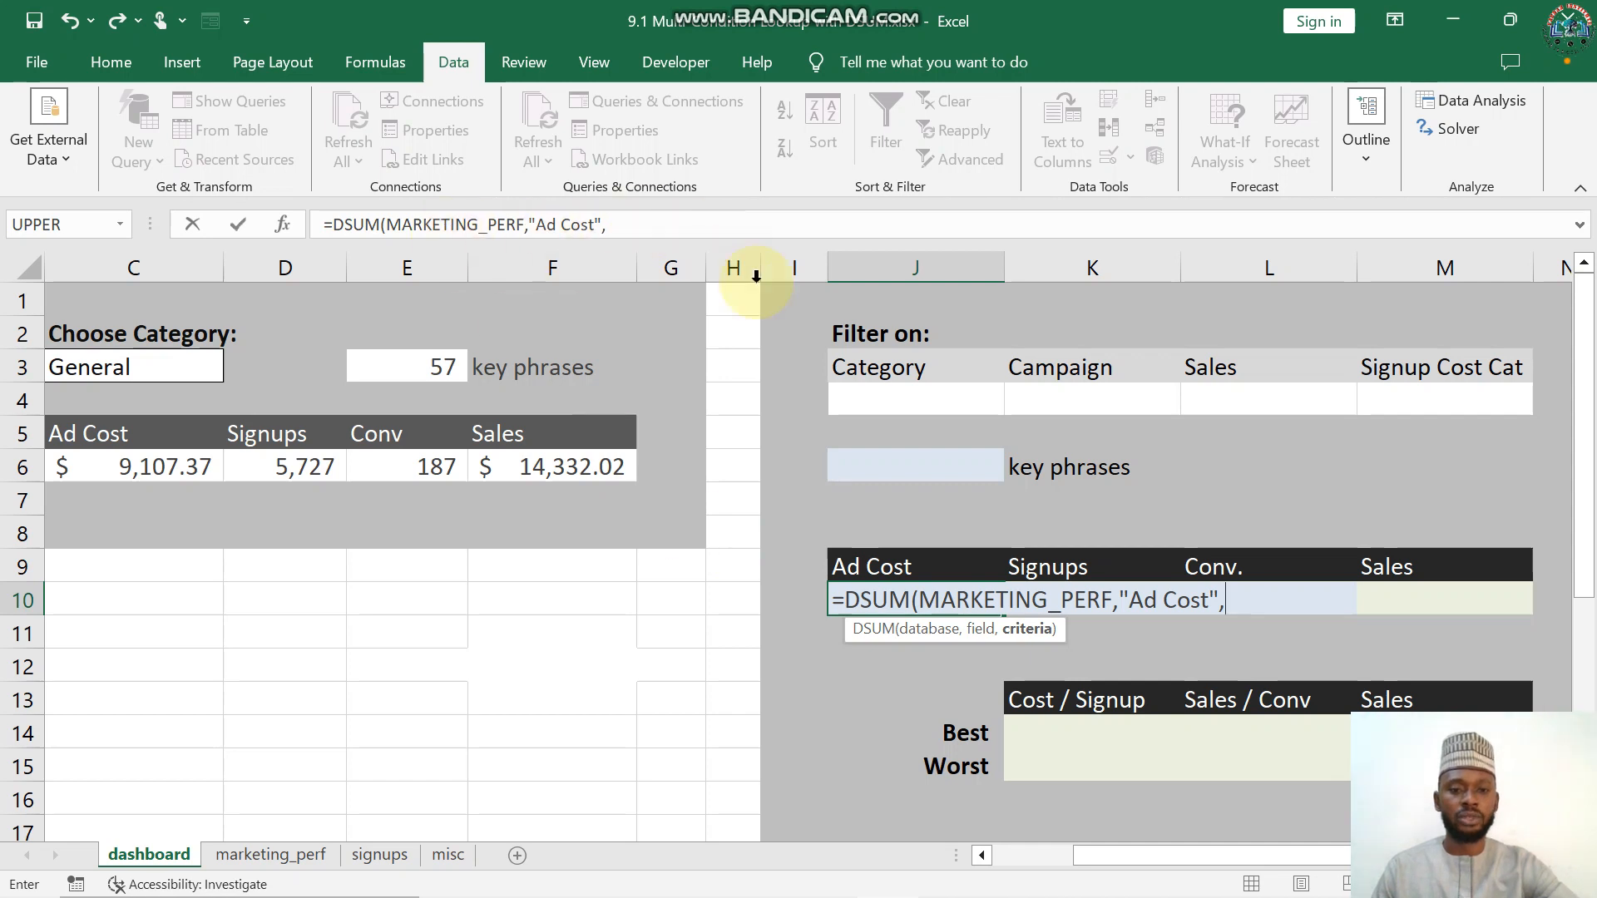
left_click_drag(865, 369, 1484, 410)
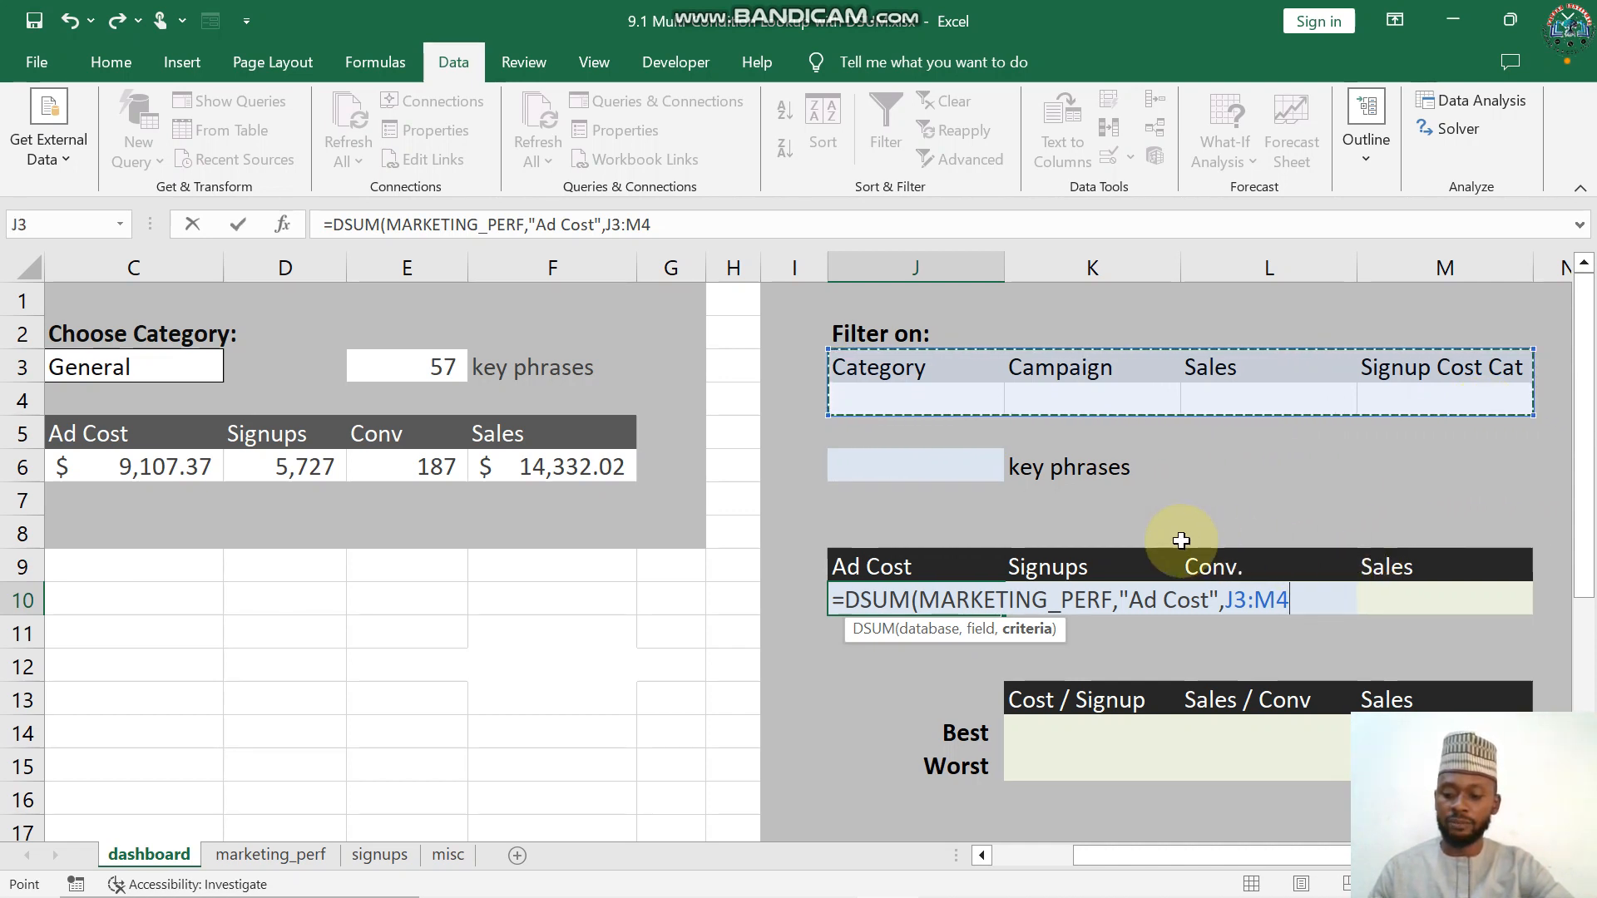
key("F4")
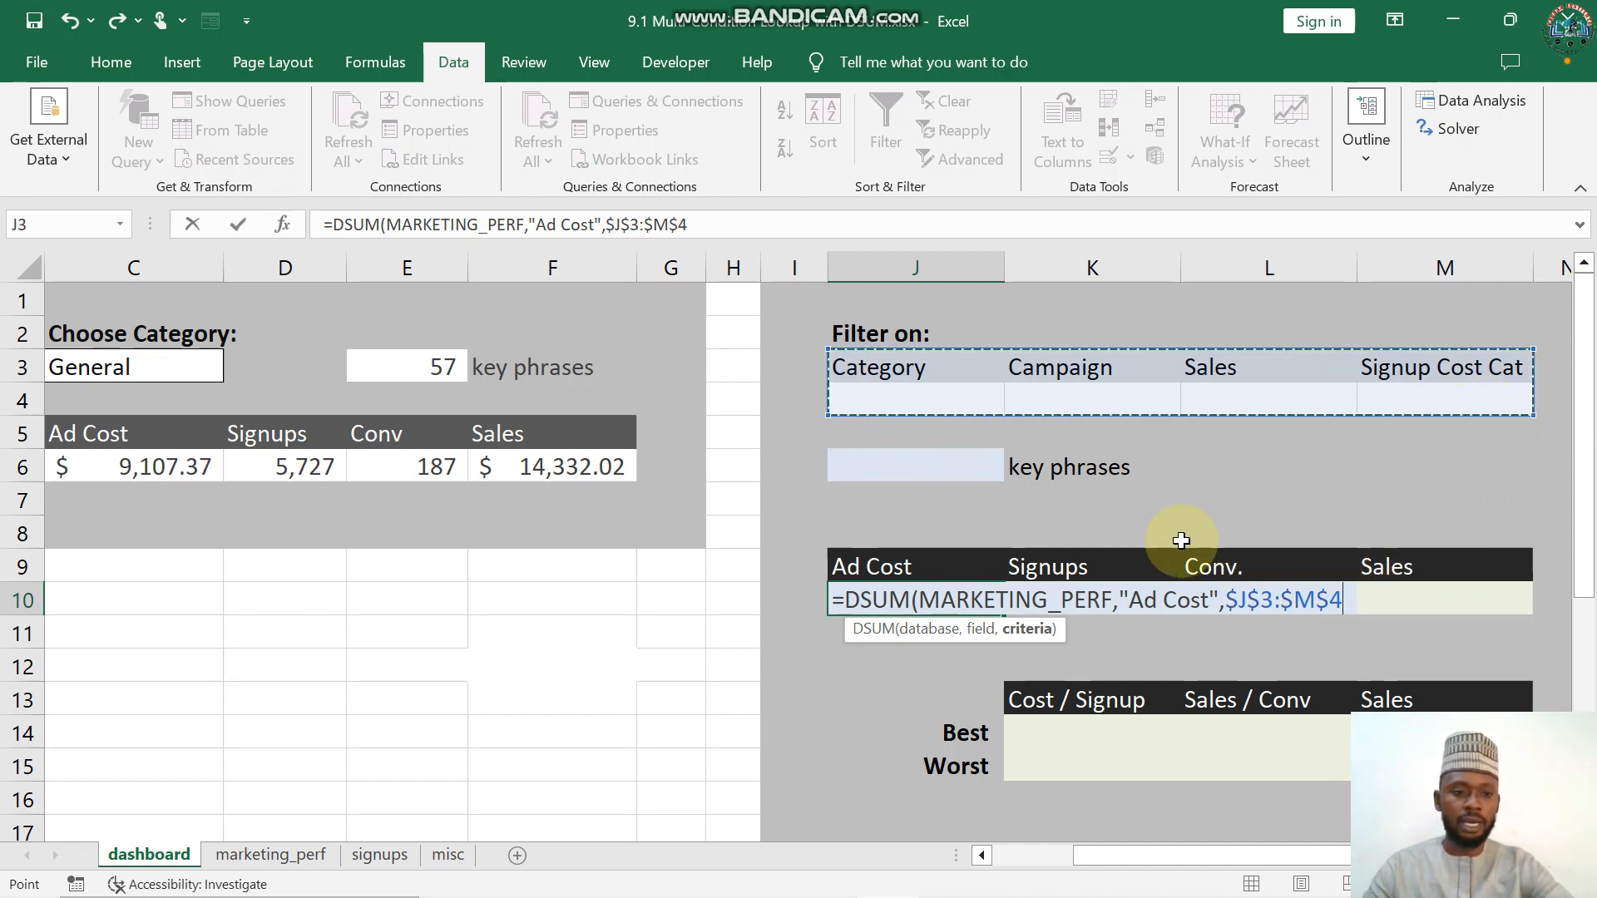
key("Return")
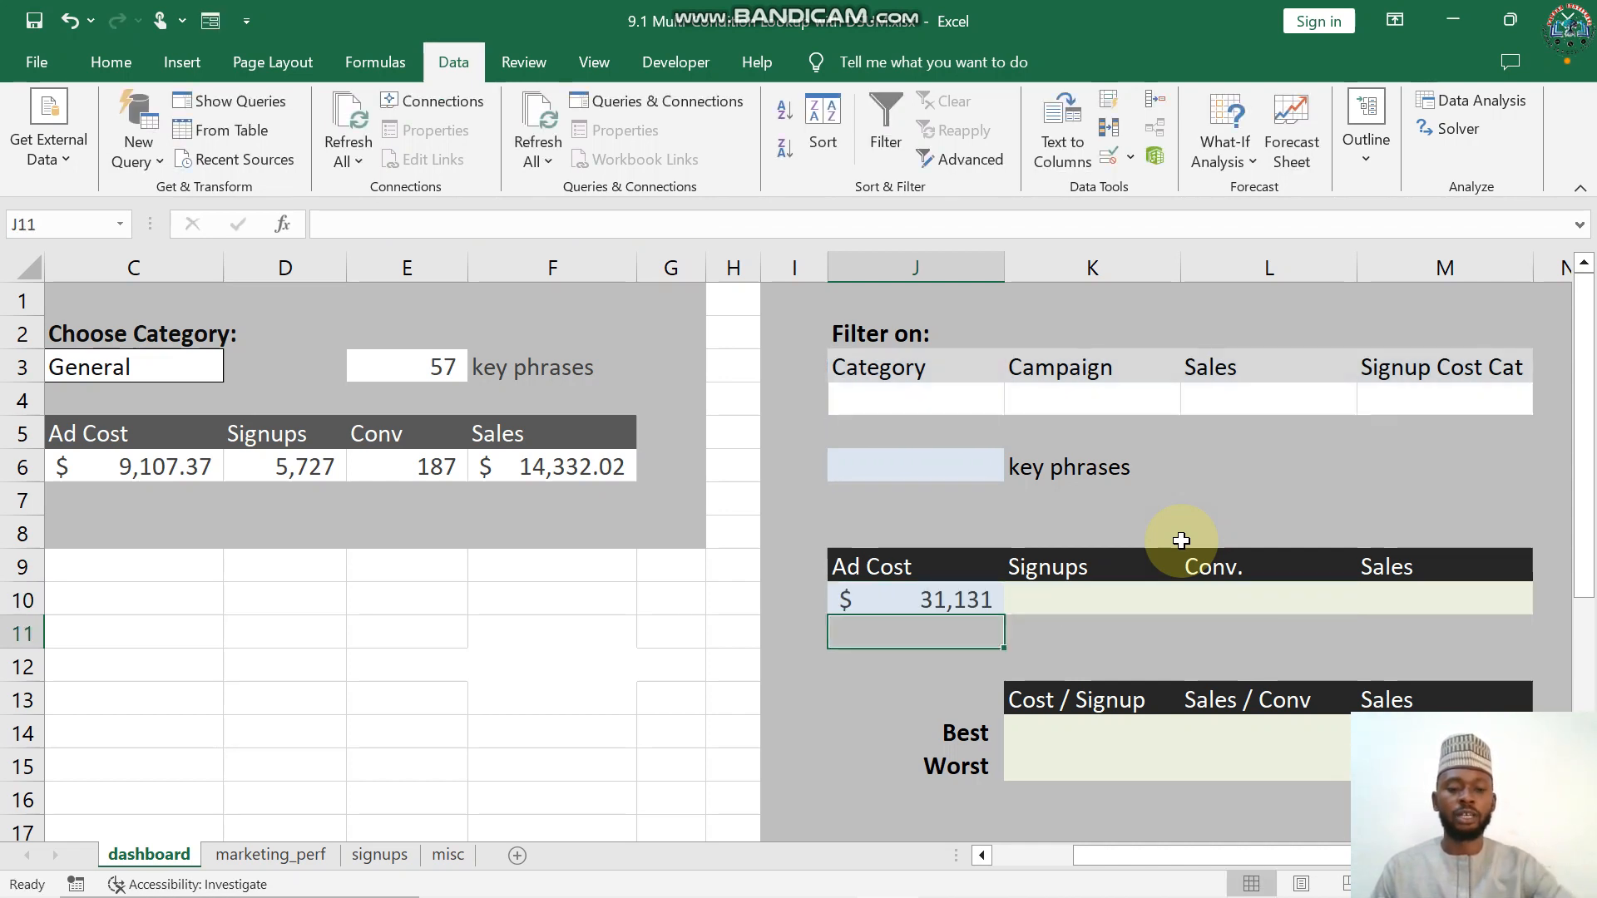
- Set the Category filter in J4 to General
left_click(979, 401)
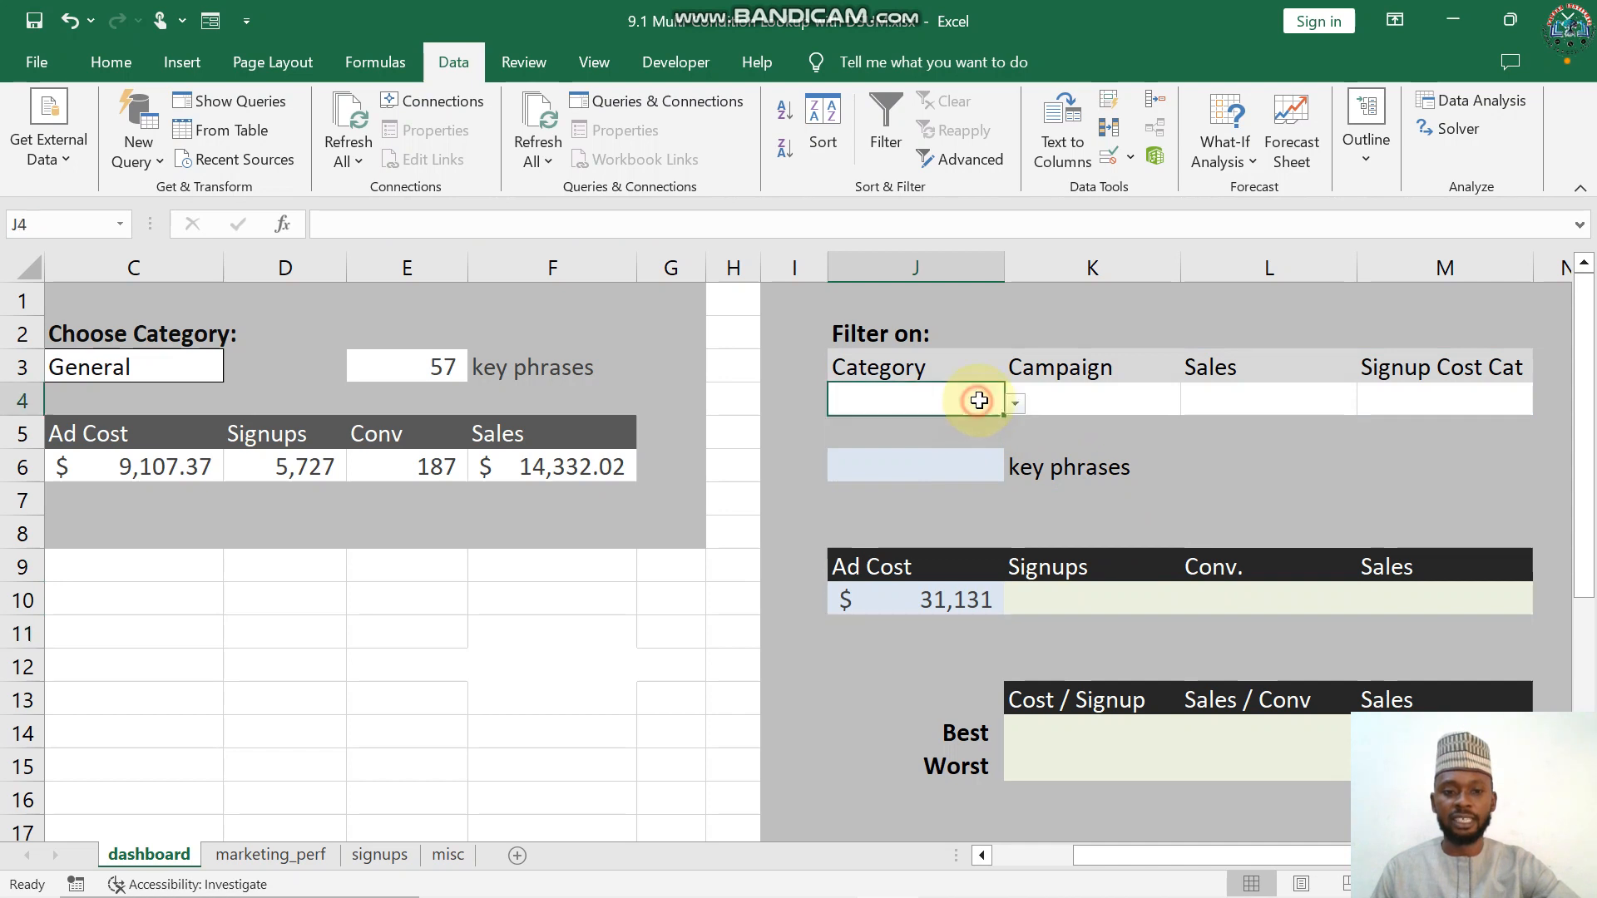
left_click(1015, 404)
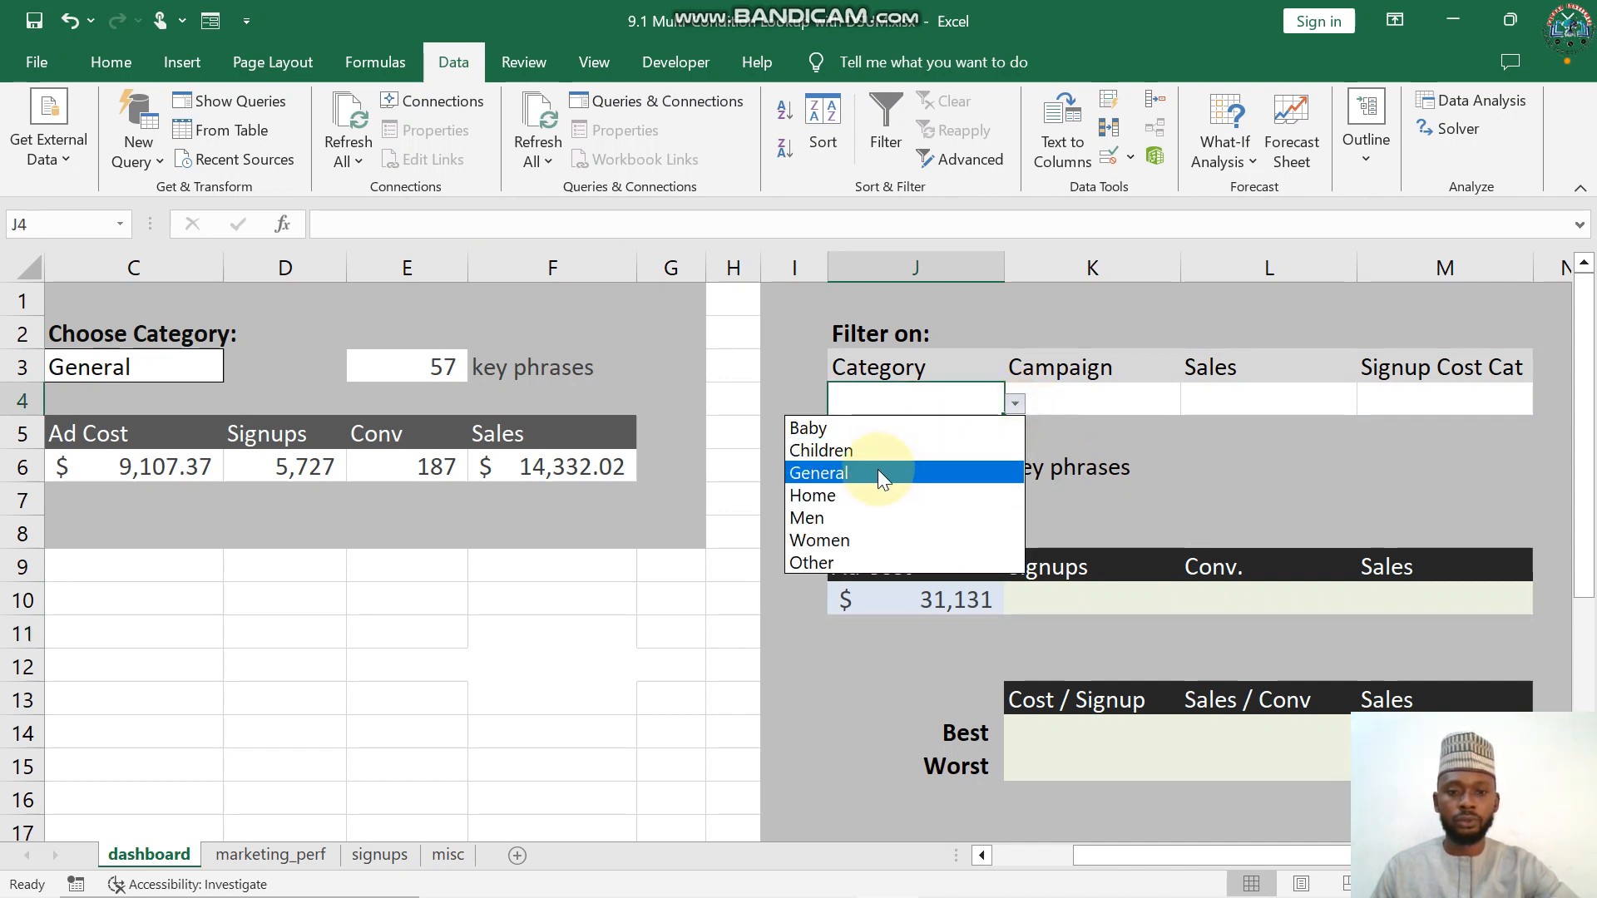
left_click(877, 473)
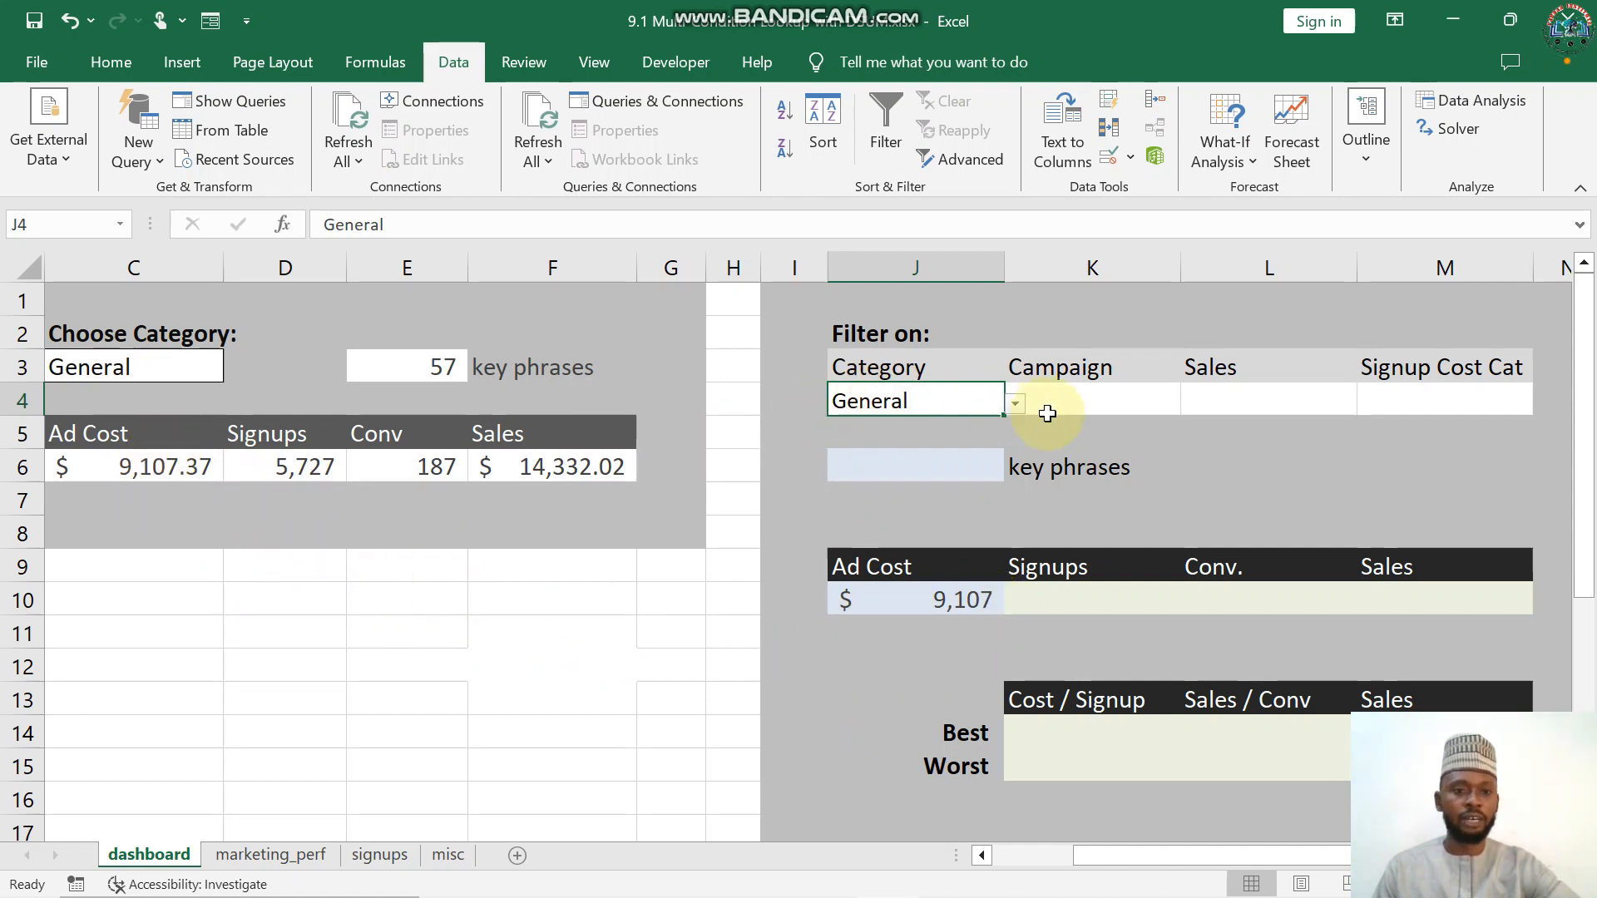
- Copy the Ad Cost formula from J10 into K10:M10, pasting formulas only
left_click(1064, 600)
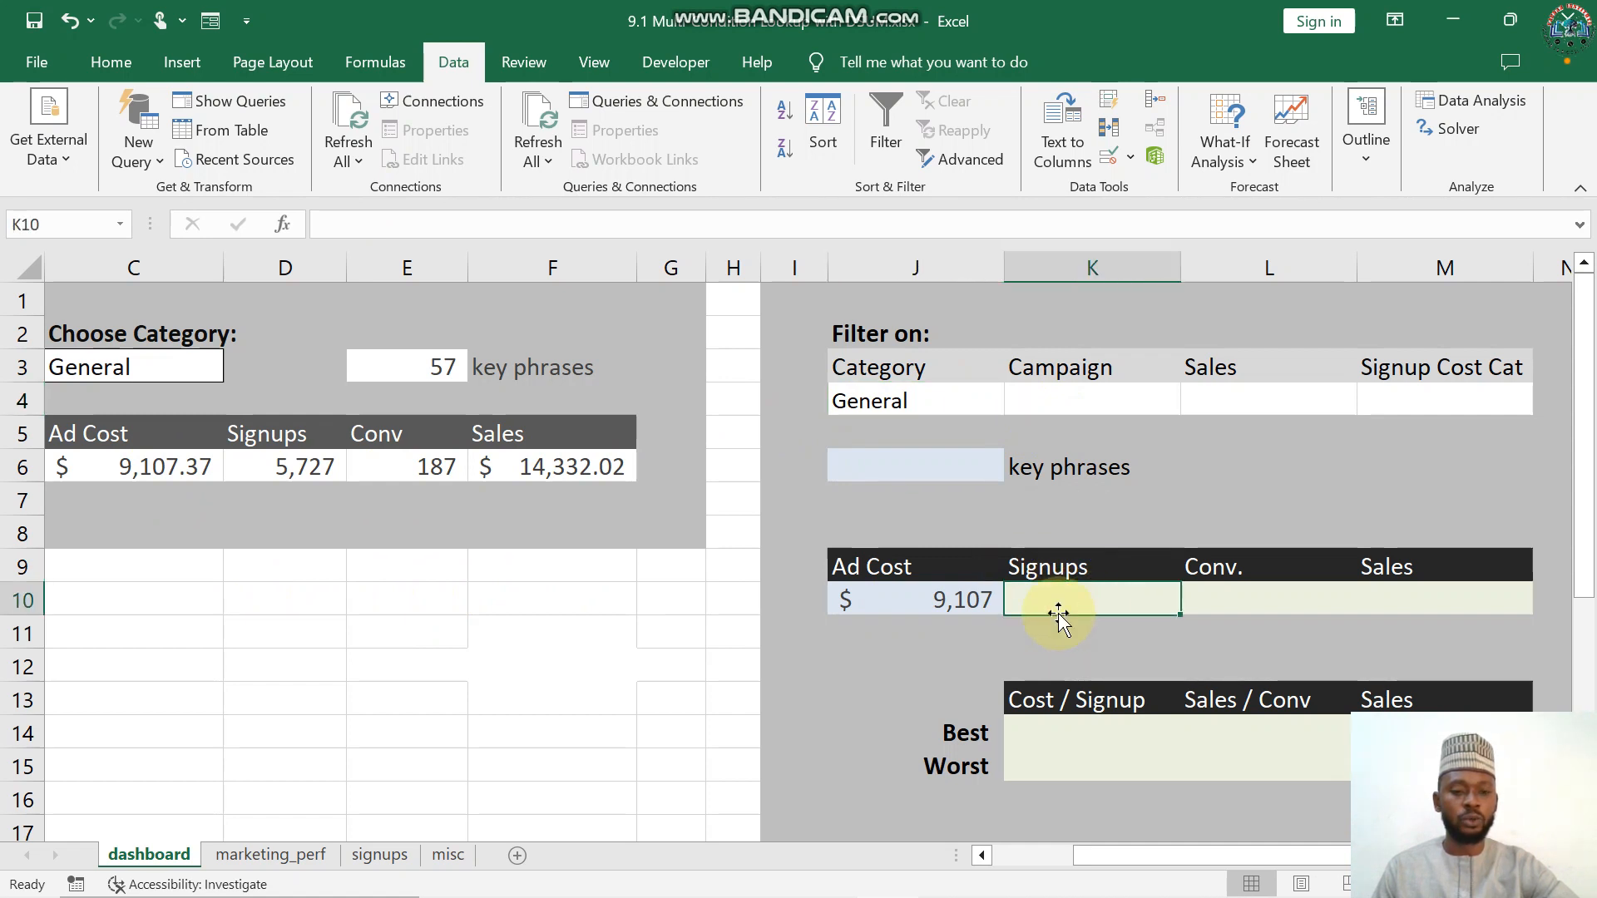
left_click(945, 603)
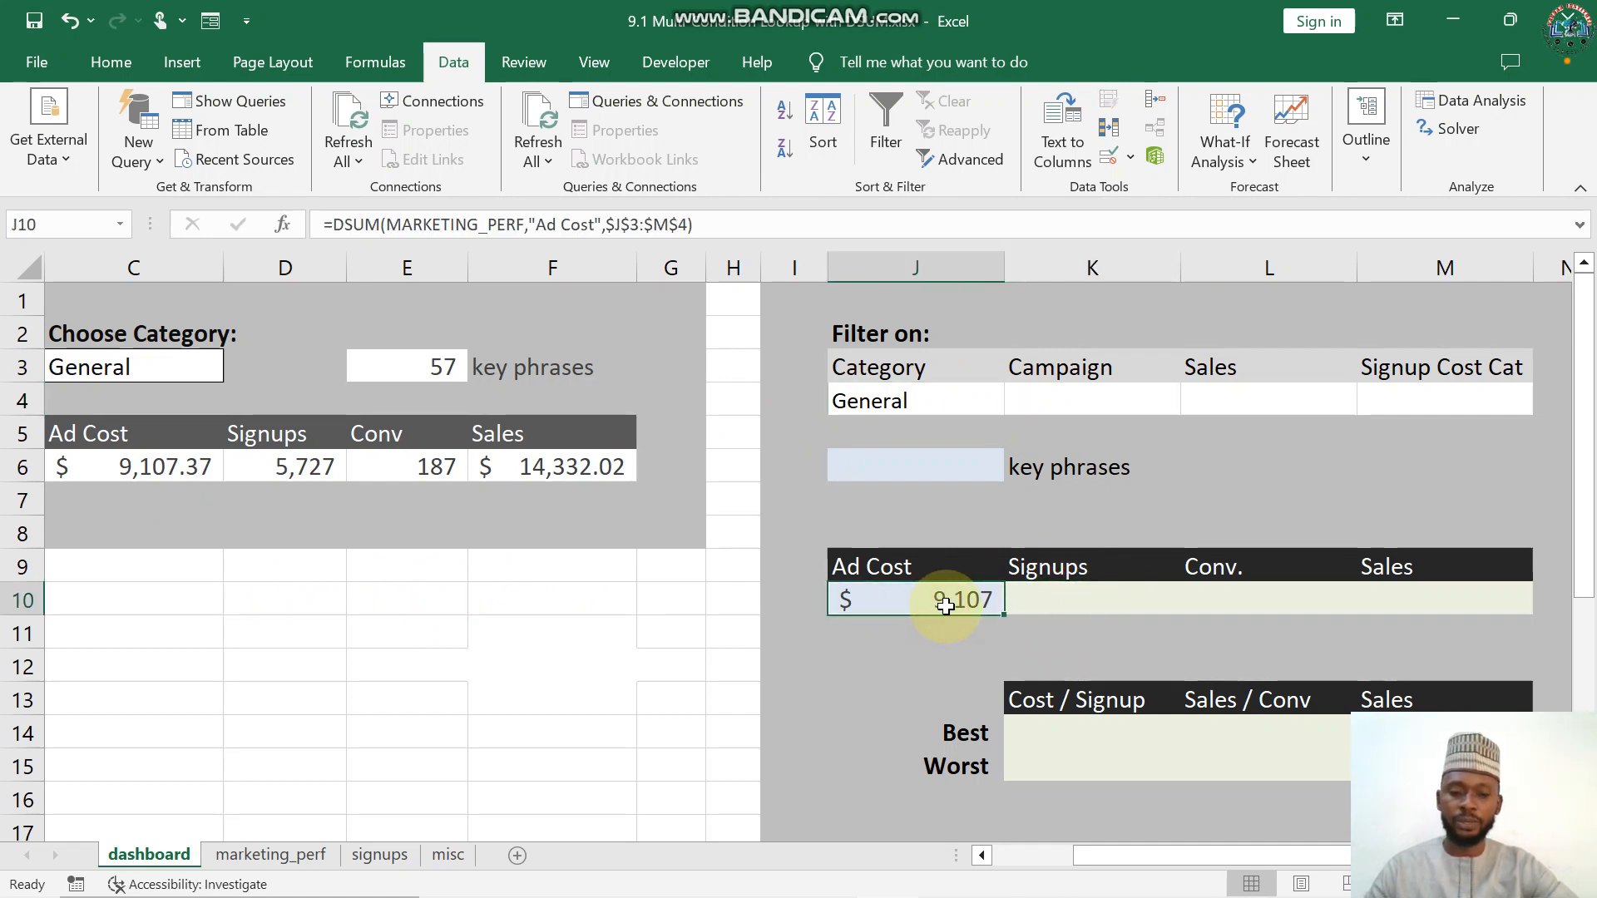
key("ctrl+c")
left_click_drag(1073, 595, 1432, 592)
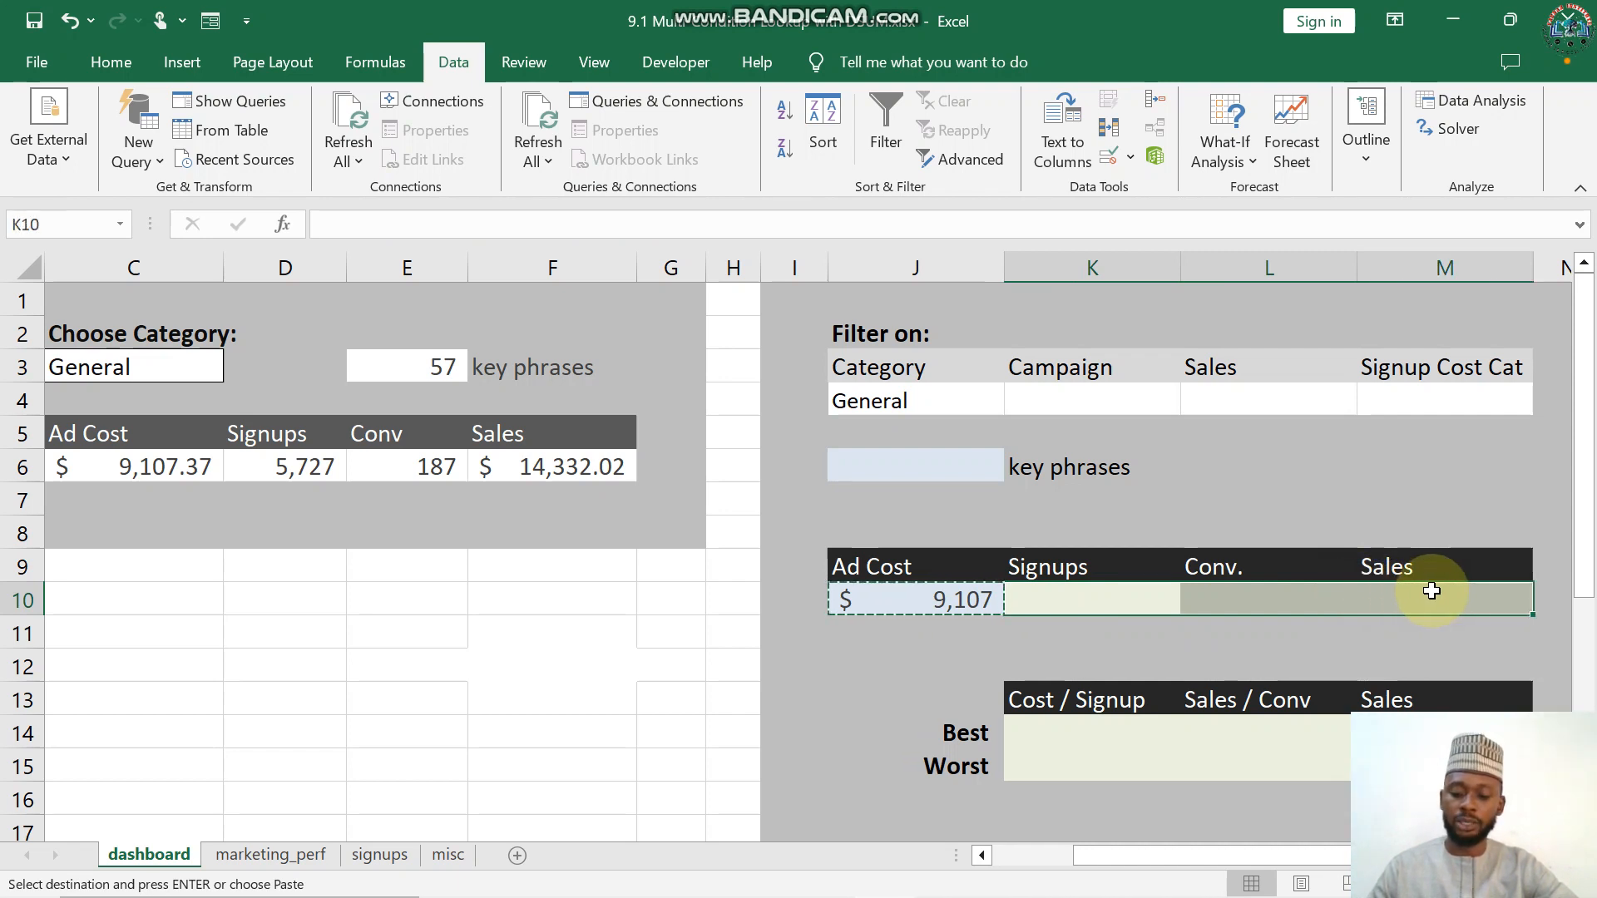
key("ctrl+alt+v")
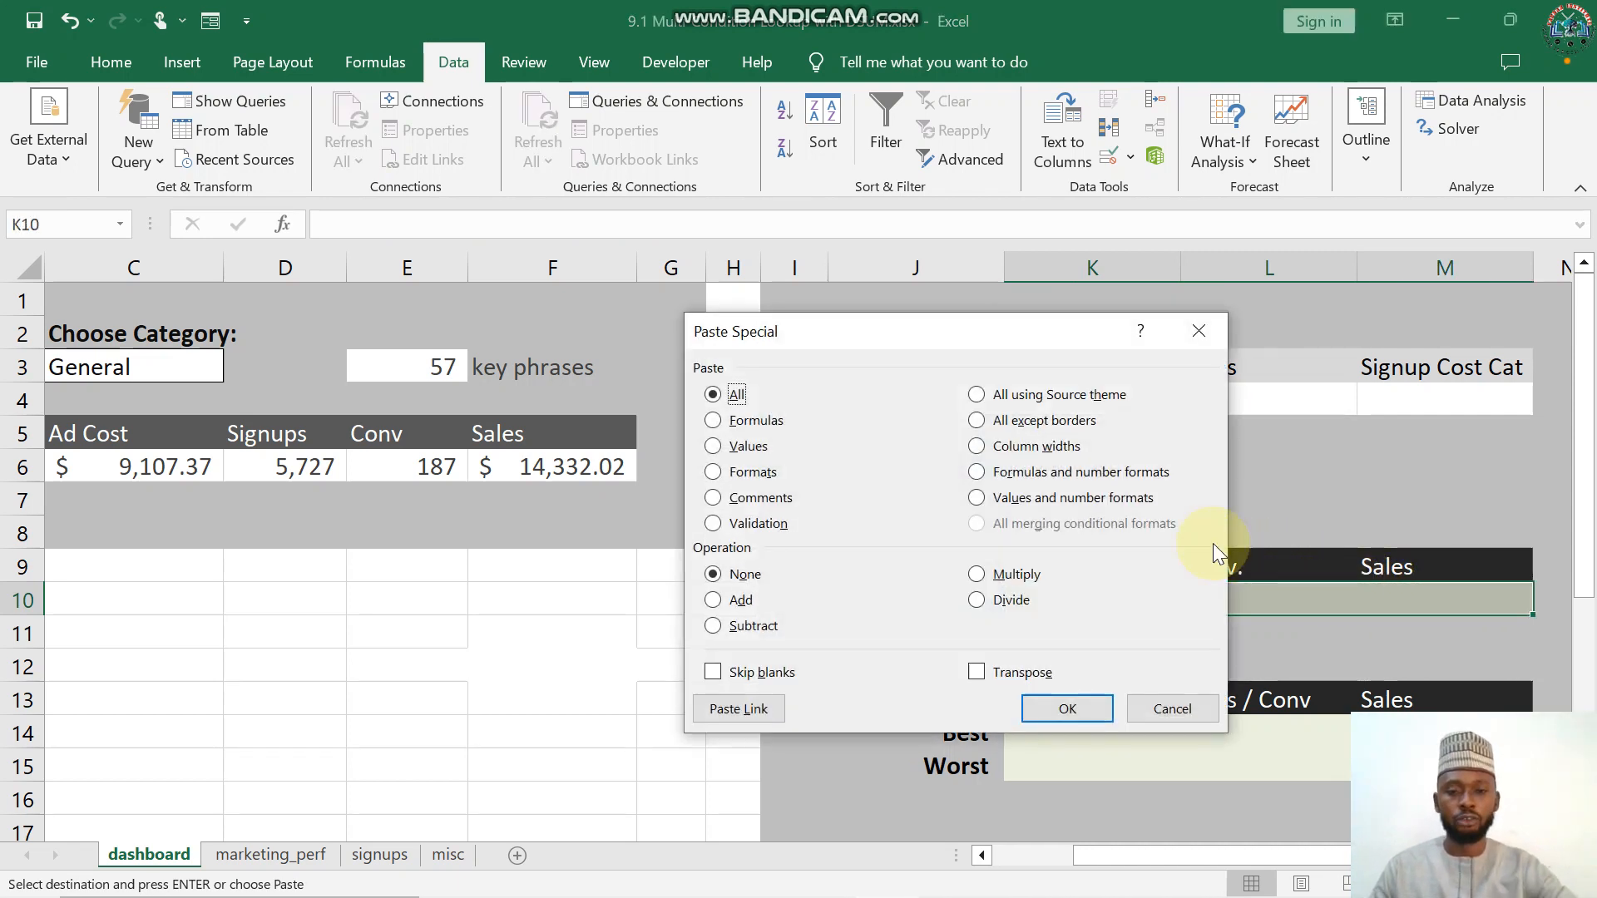
left_click(741, 421)
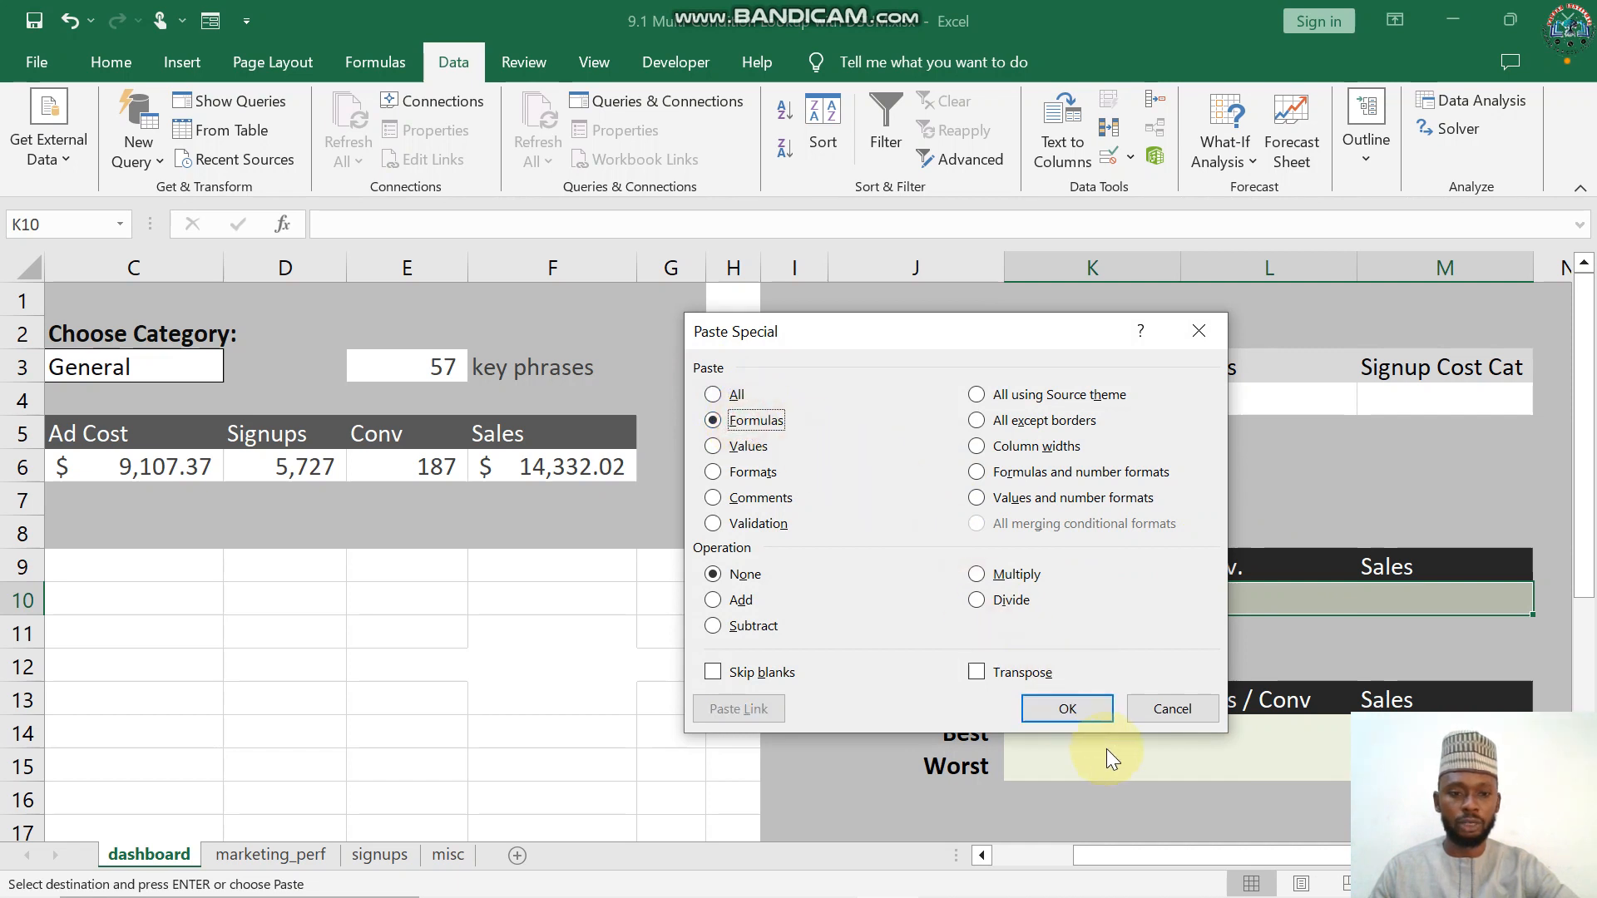
left_click(1068, 710)
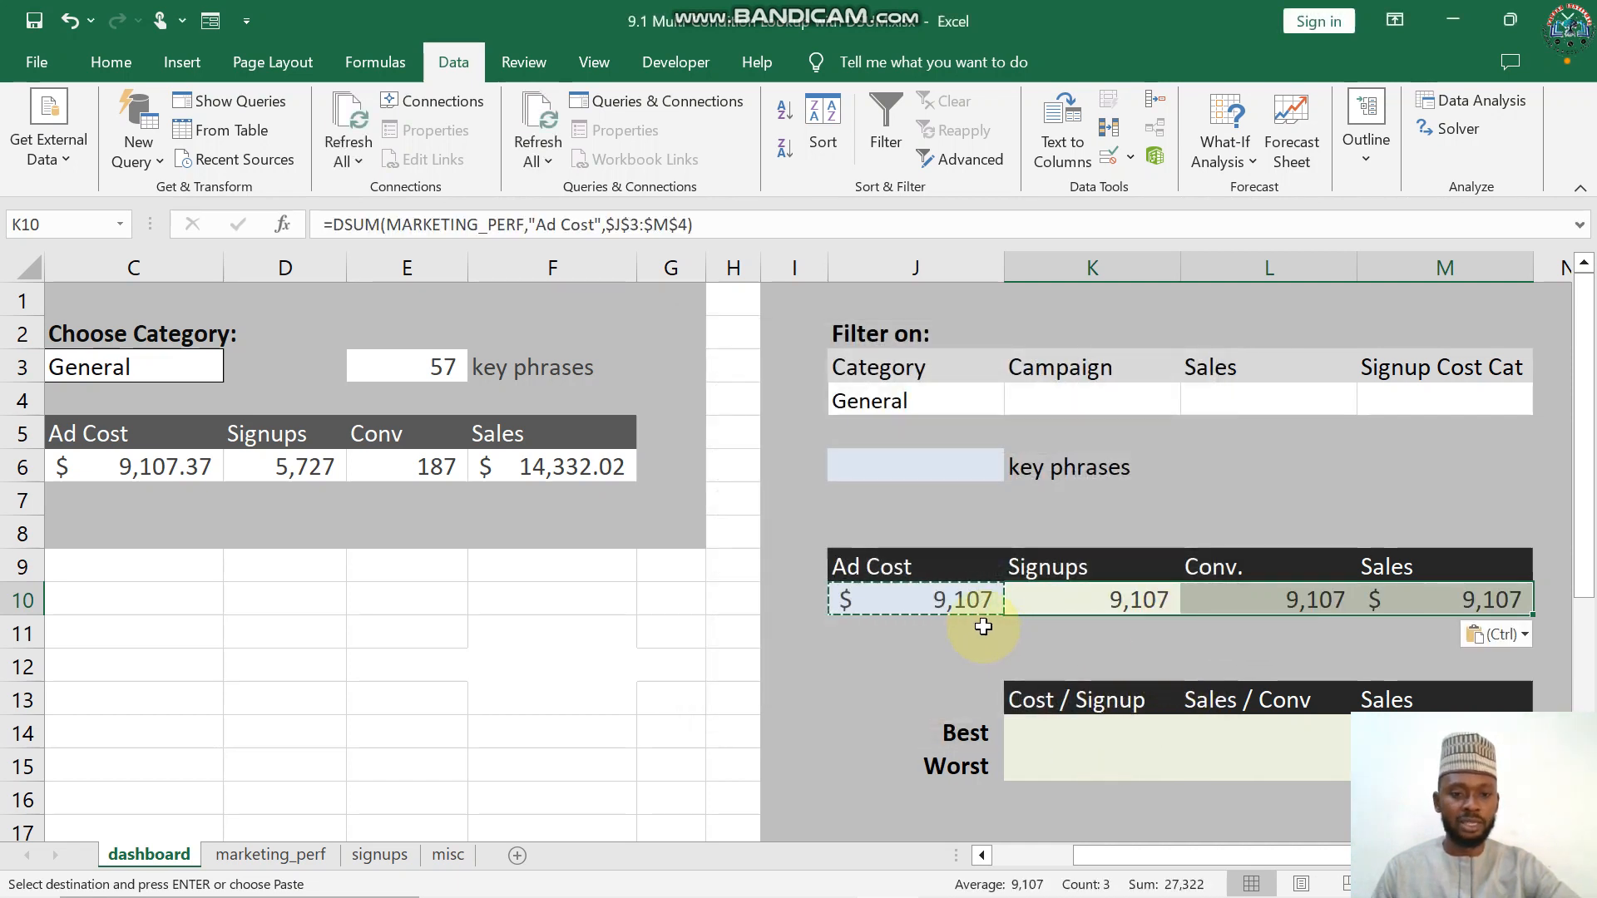
key("Escape")
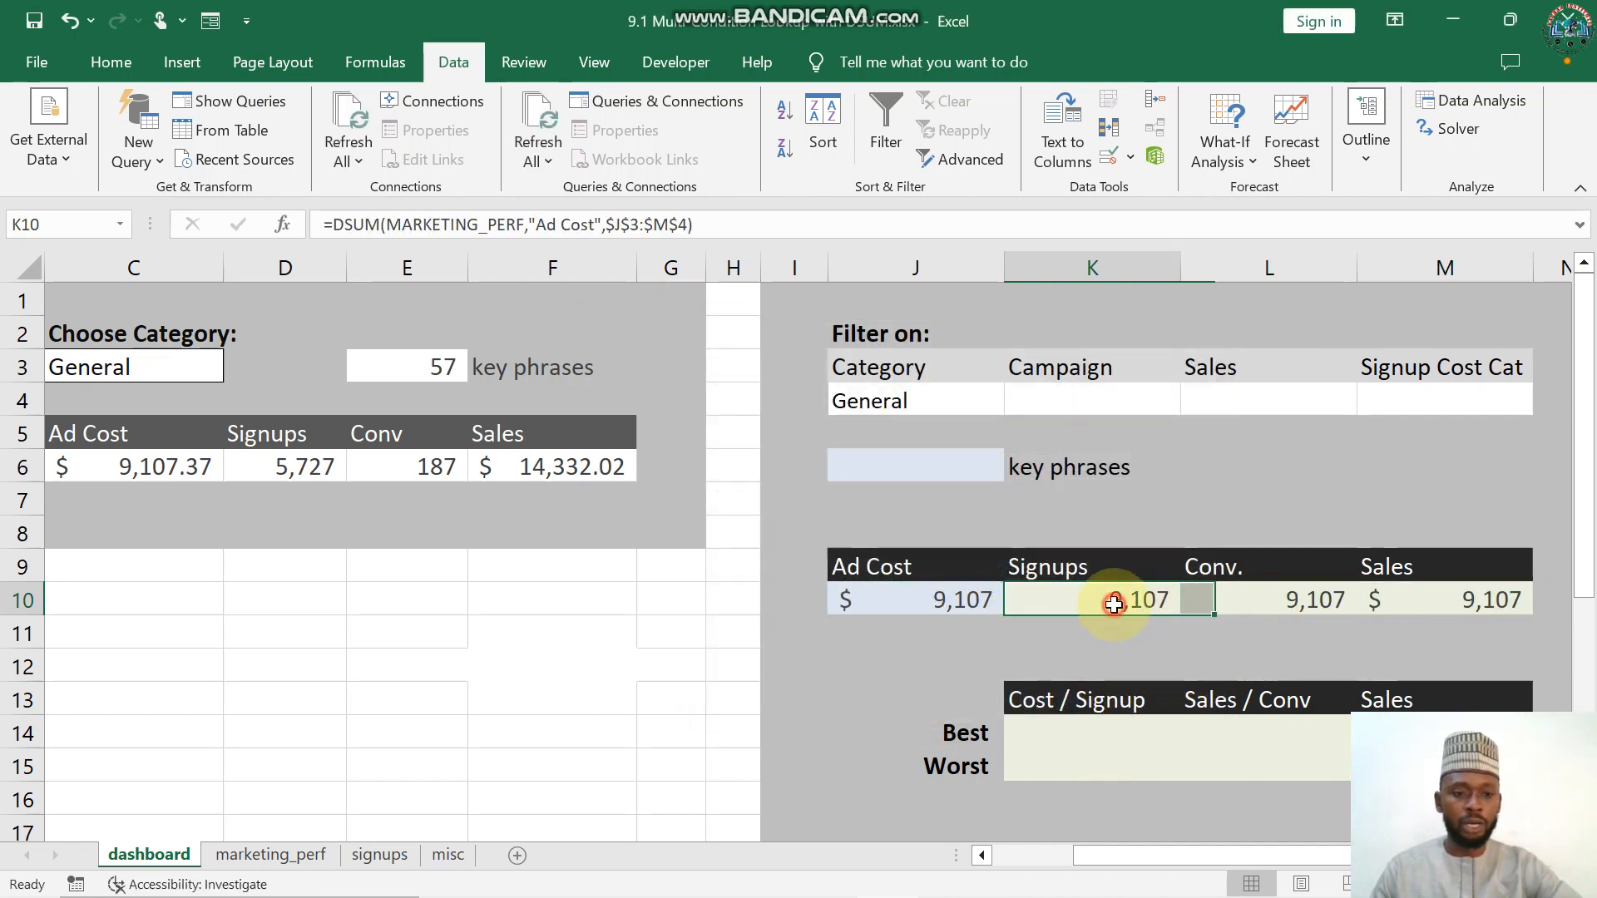
- Change the field argument of the DSUM formula in K10 to "Signups"
double_click(1115, 601)
left_click(1386, 599)
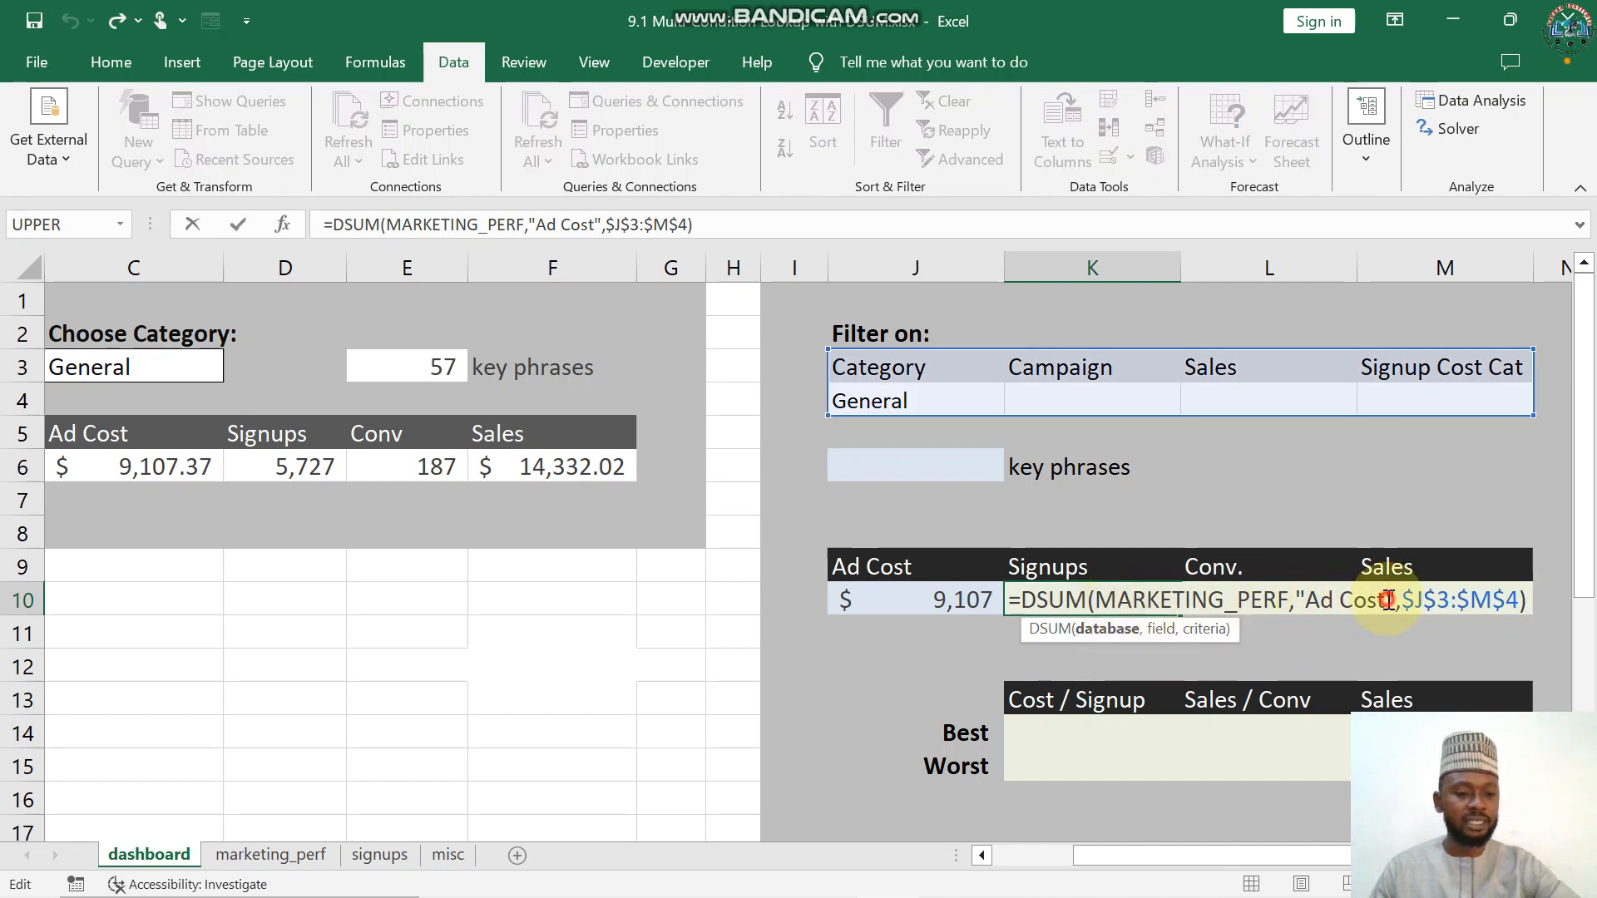
key("BackSpace")
key("BackSpace")
key("BackSpace")
key("BackSpace")
key("BackSpace")
key("BackSpace")
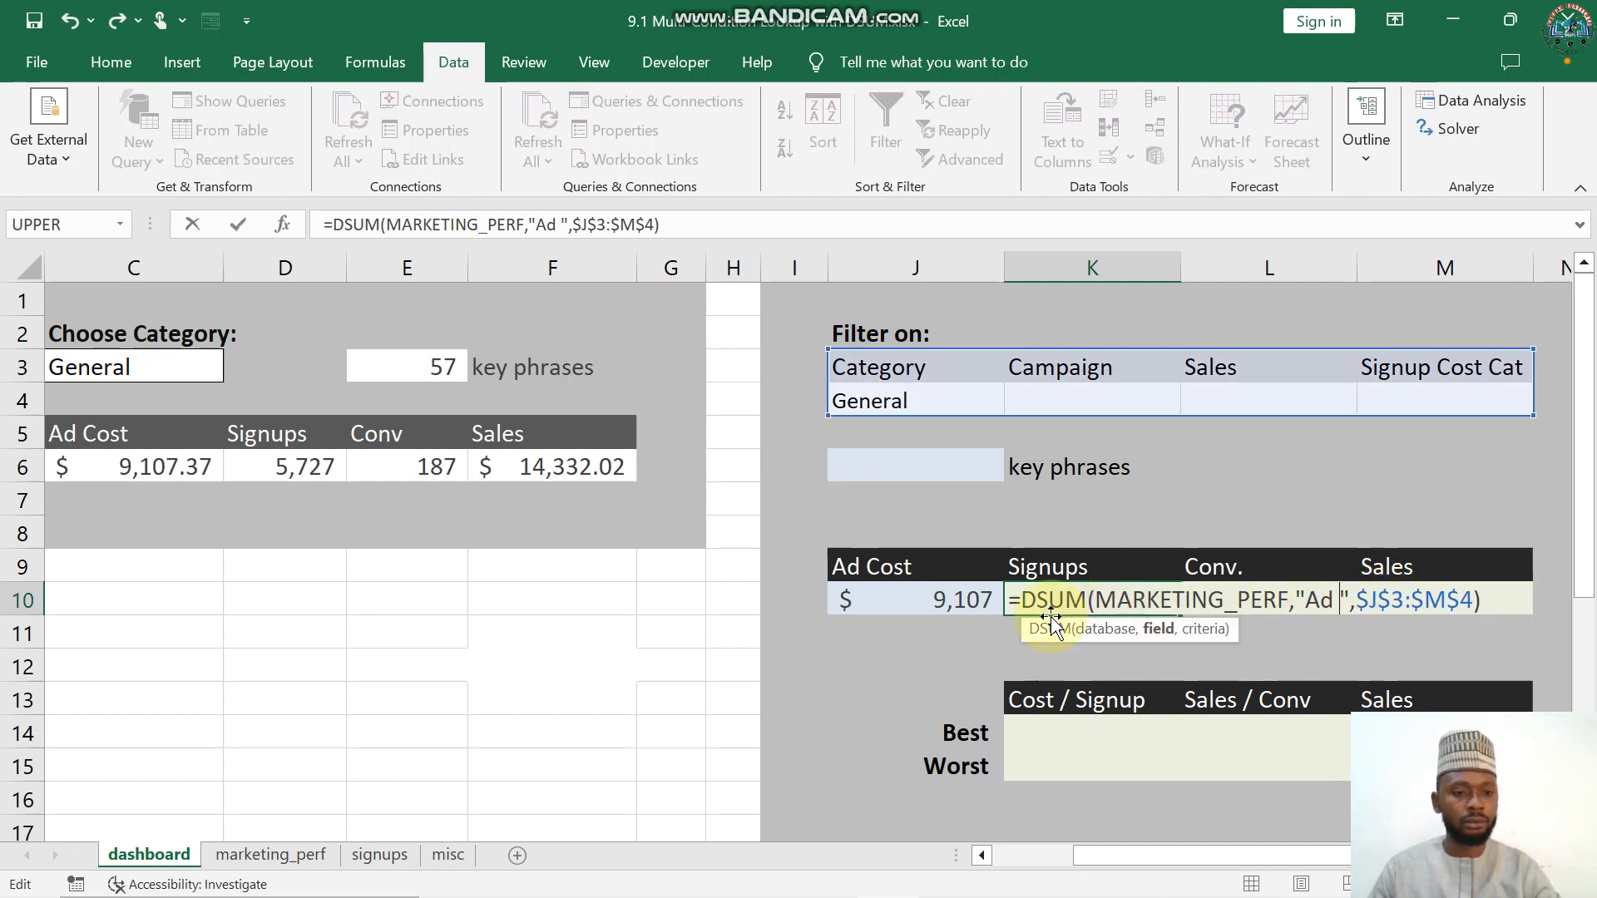
key("BackSpace")
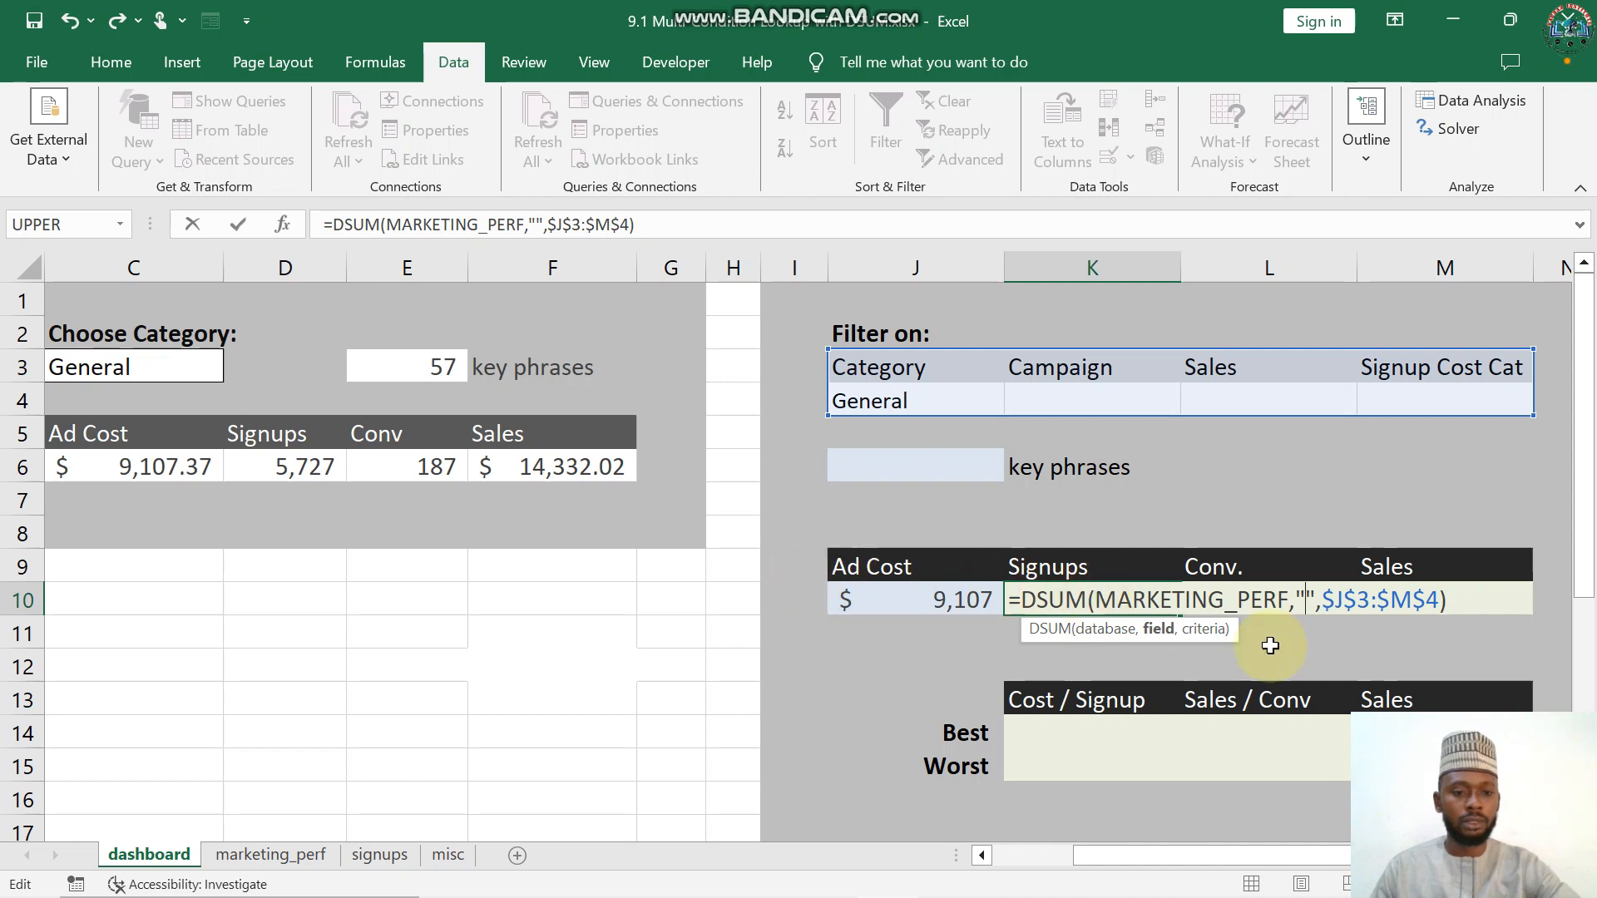
type("Sign")
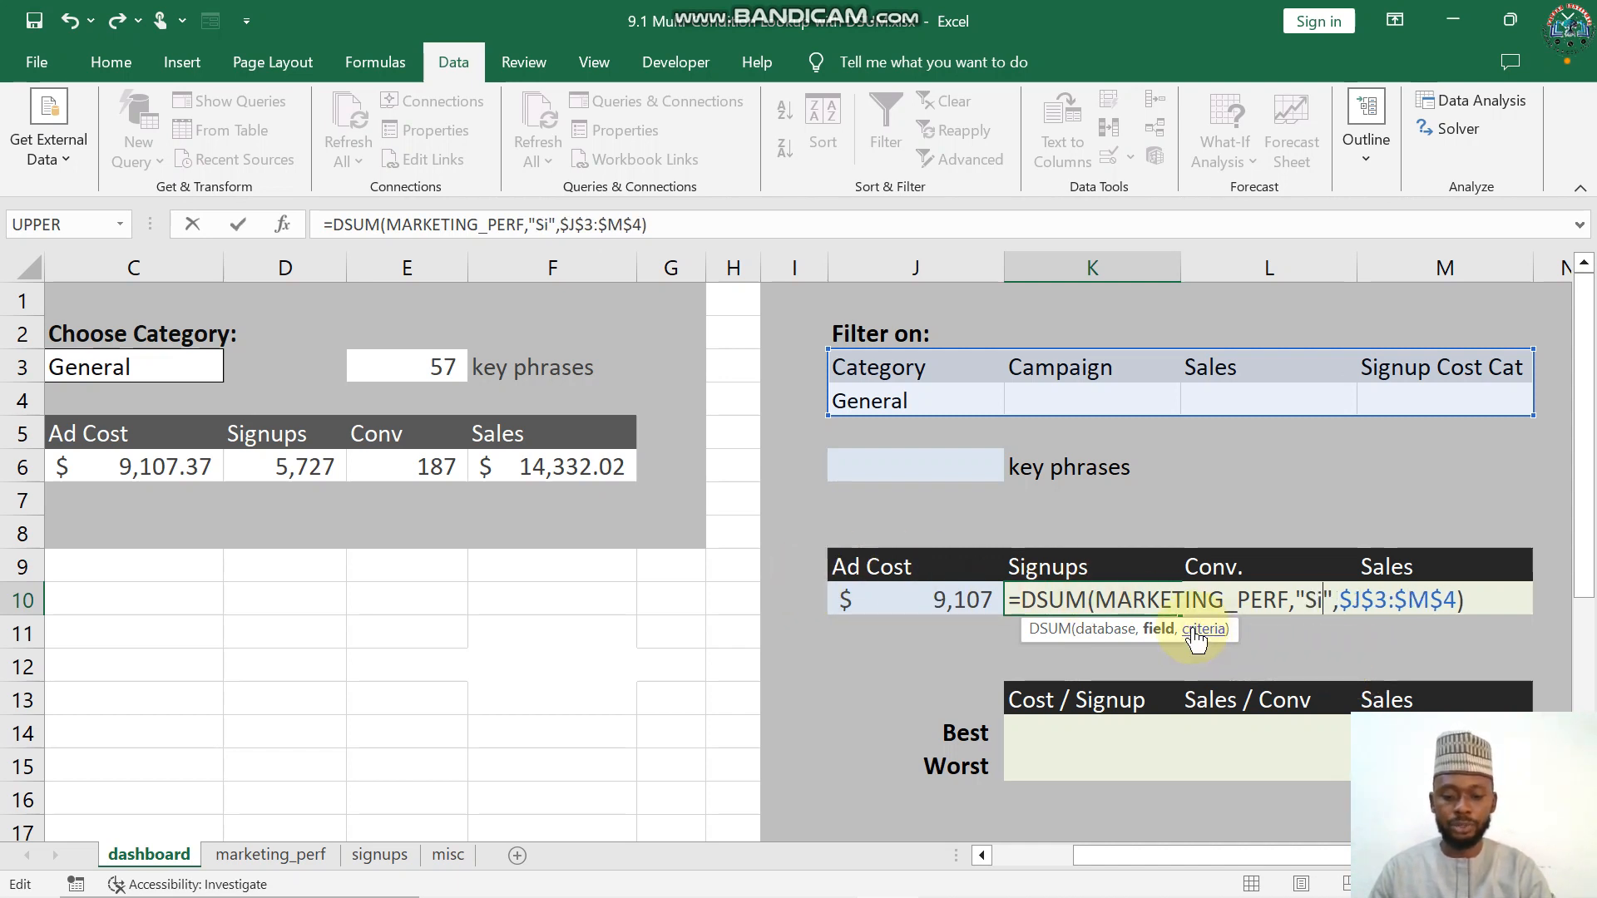
type("u")
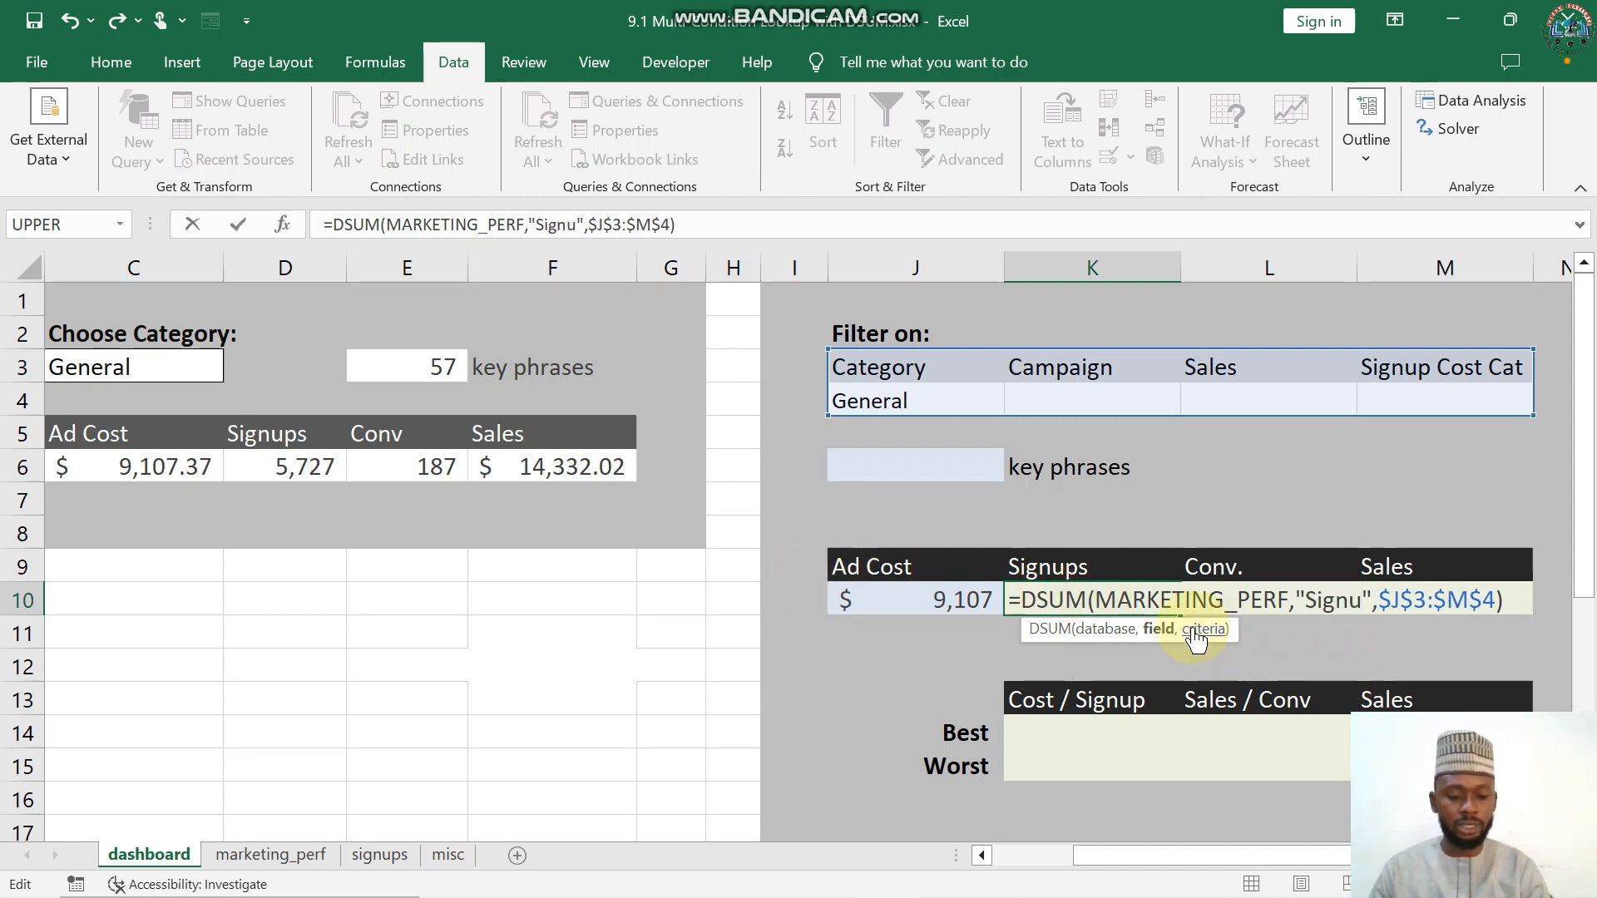
type("ps")
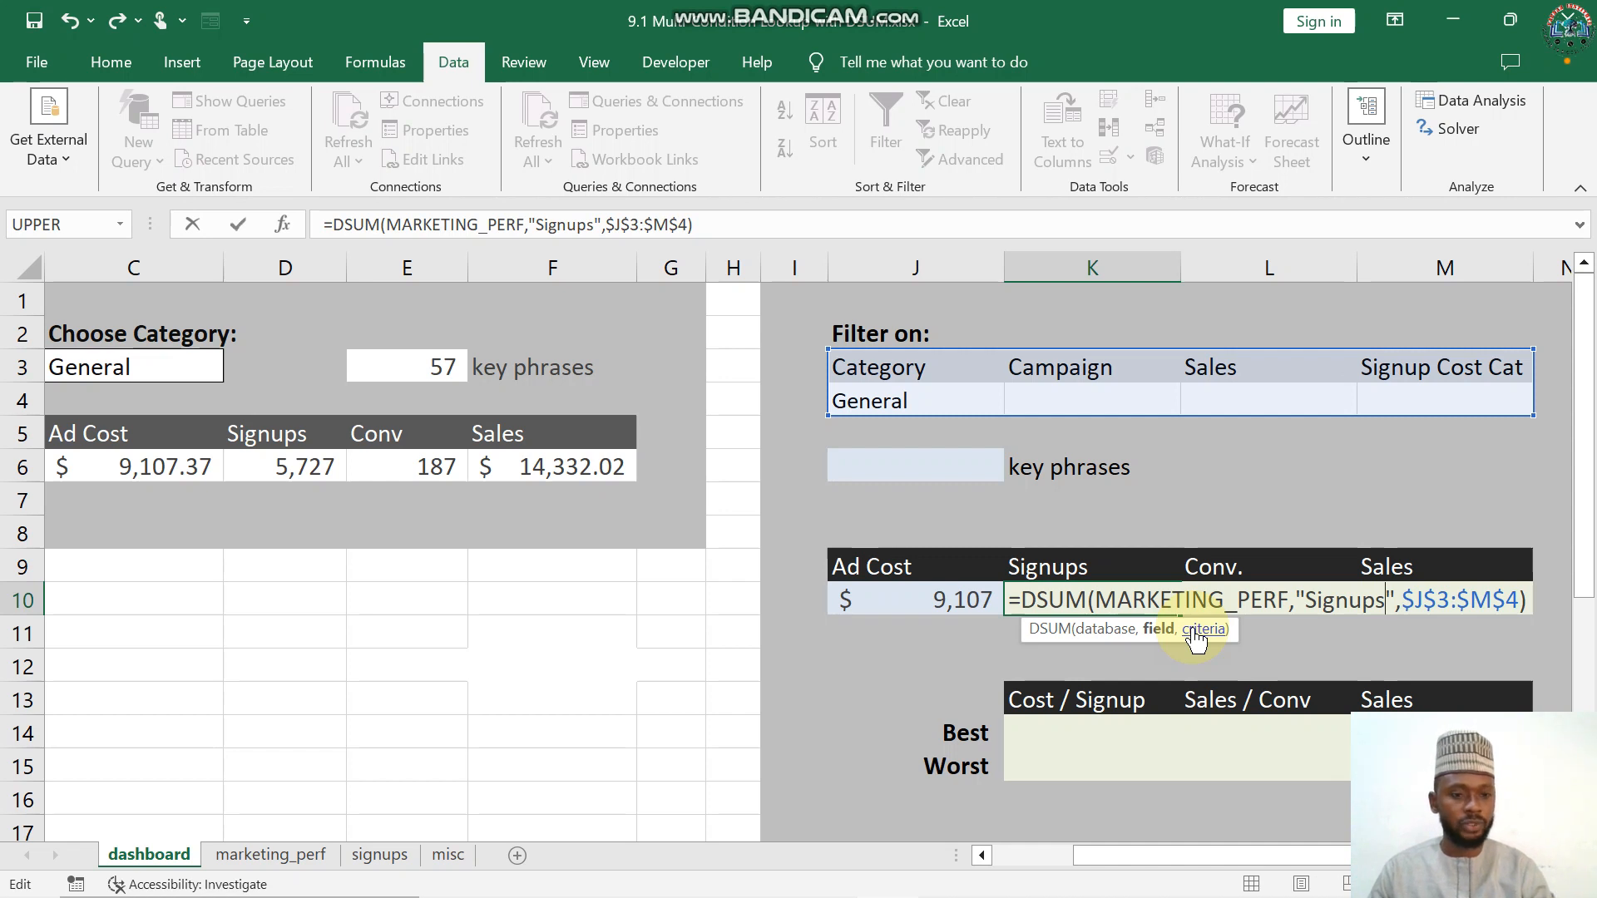
key("Return")
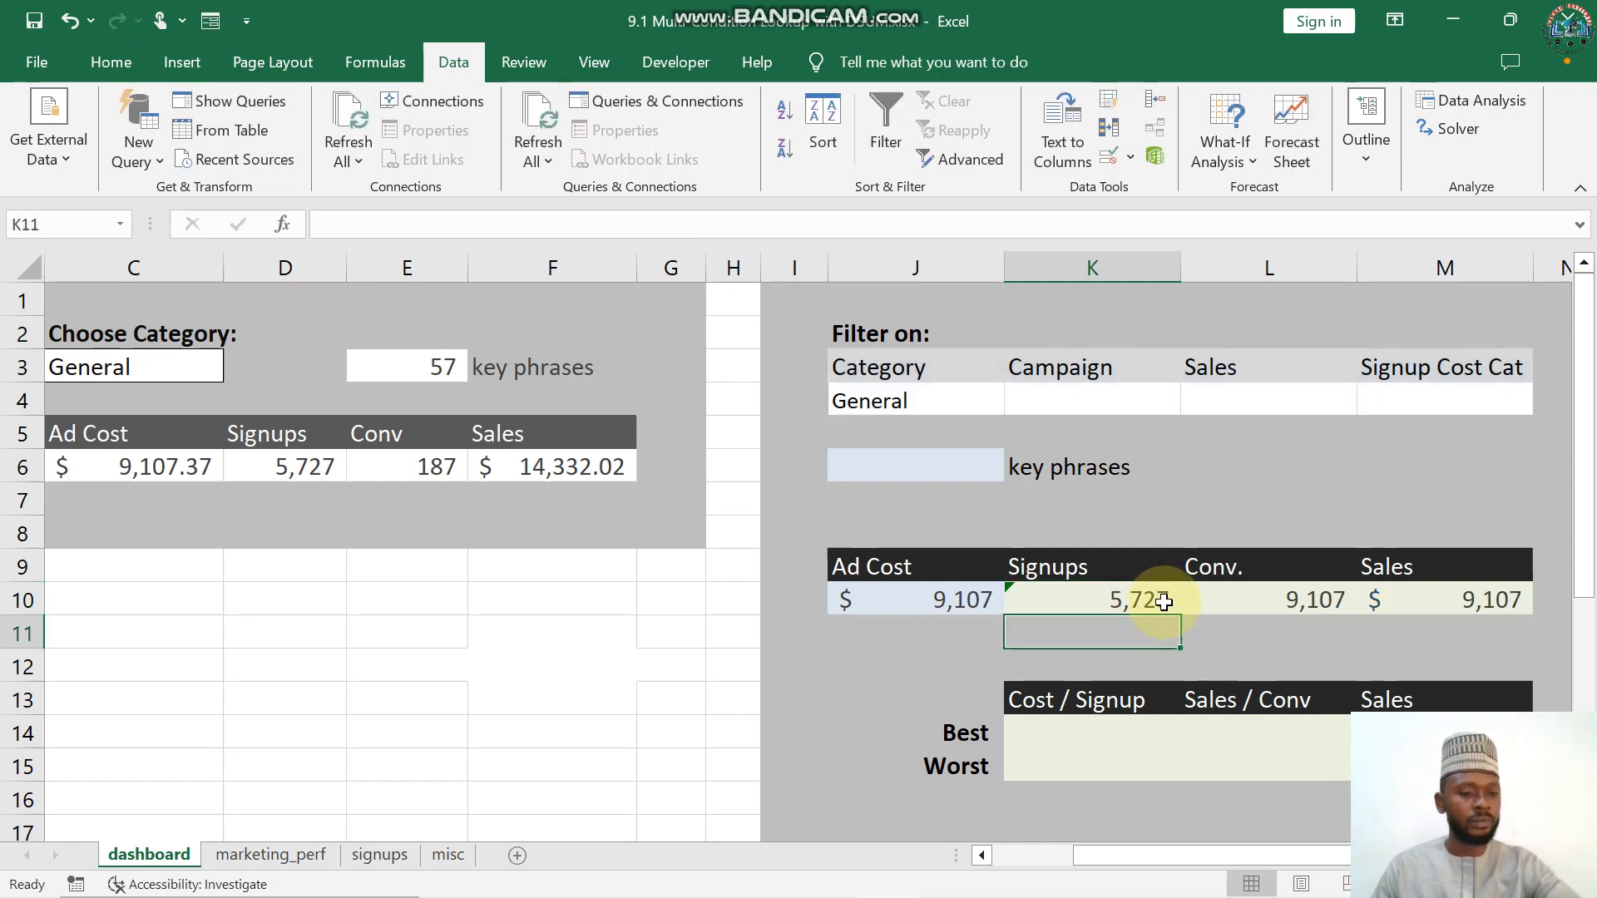
- Change the field argument of the DSUM formula in L10 to "Conv."
left_click(1300, 599)
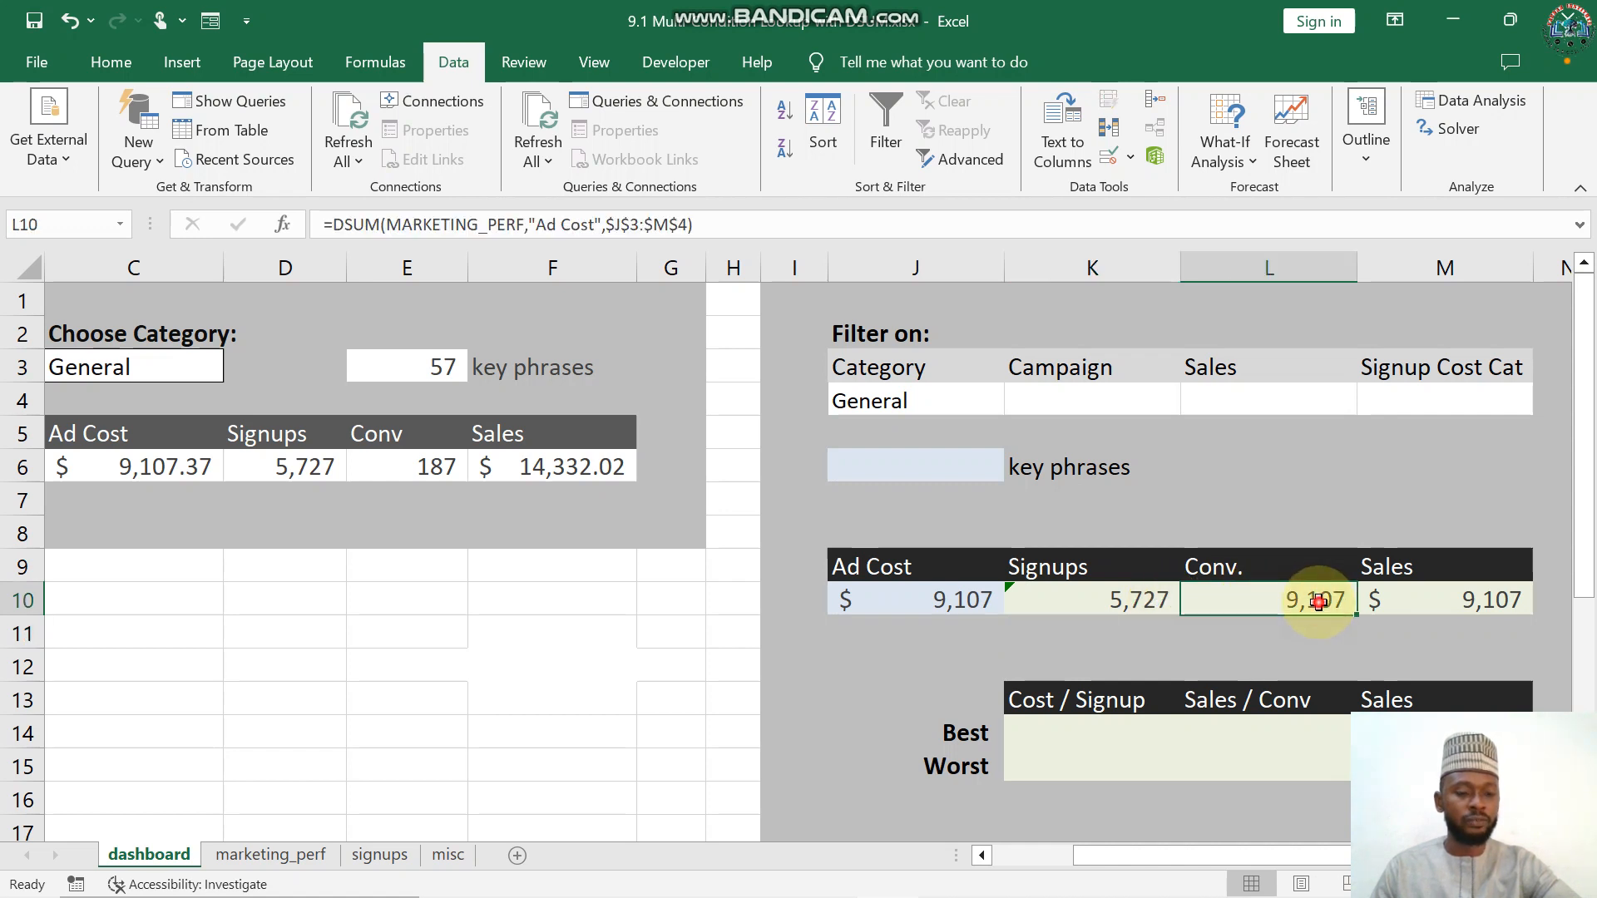
double_click(1322, 600)
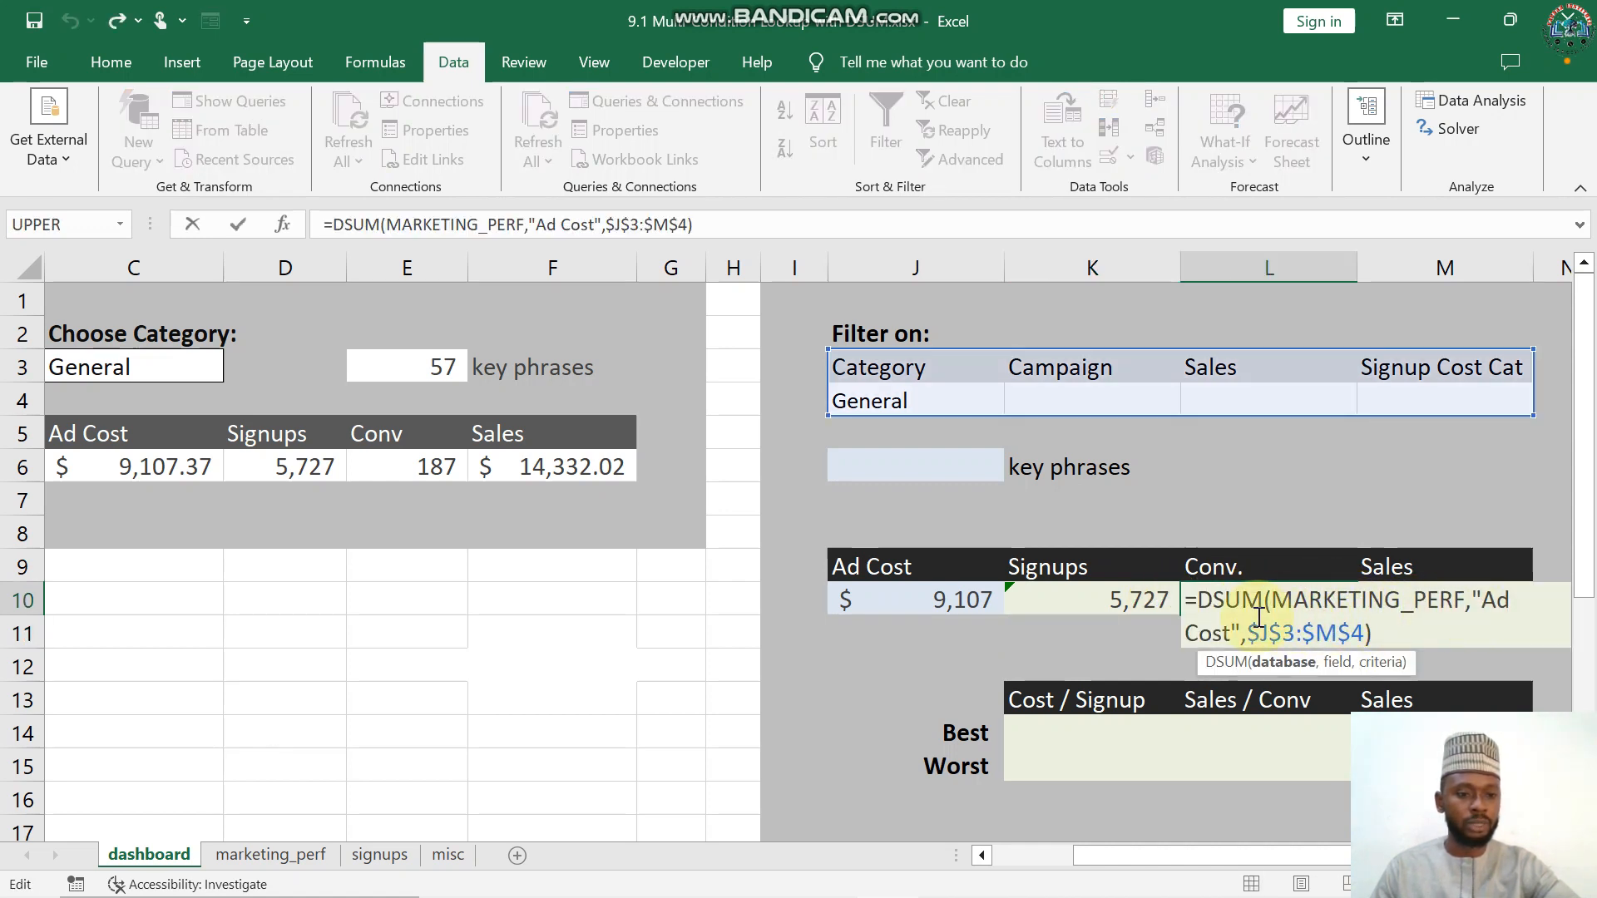
left_click_drag(1231, 633, 1481, 599)
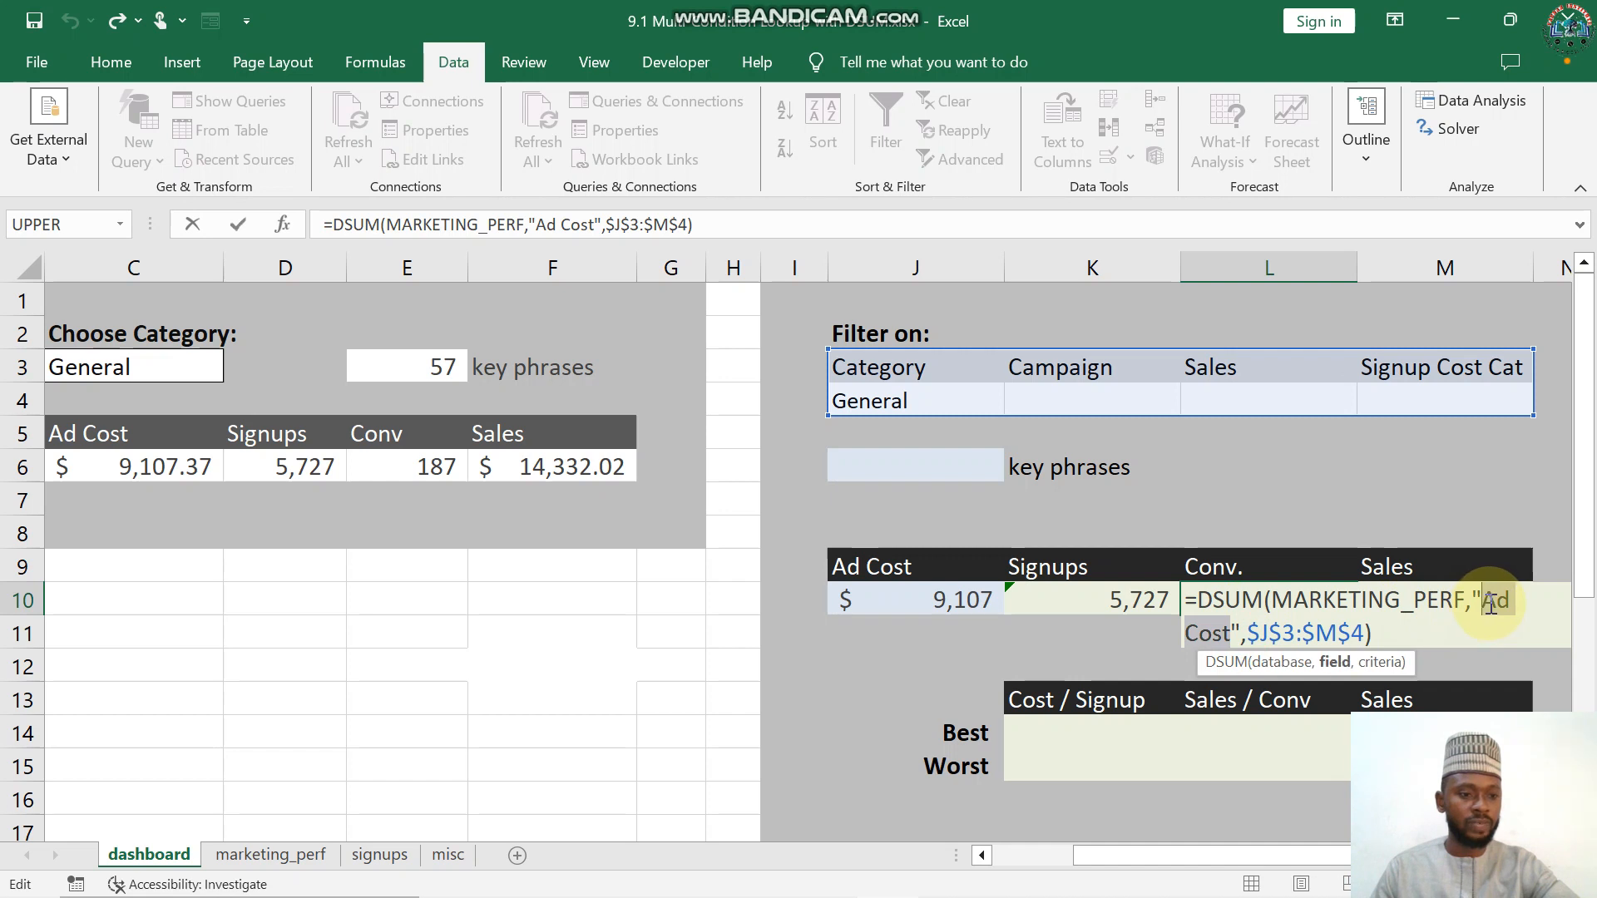
type("Con")
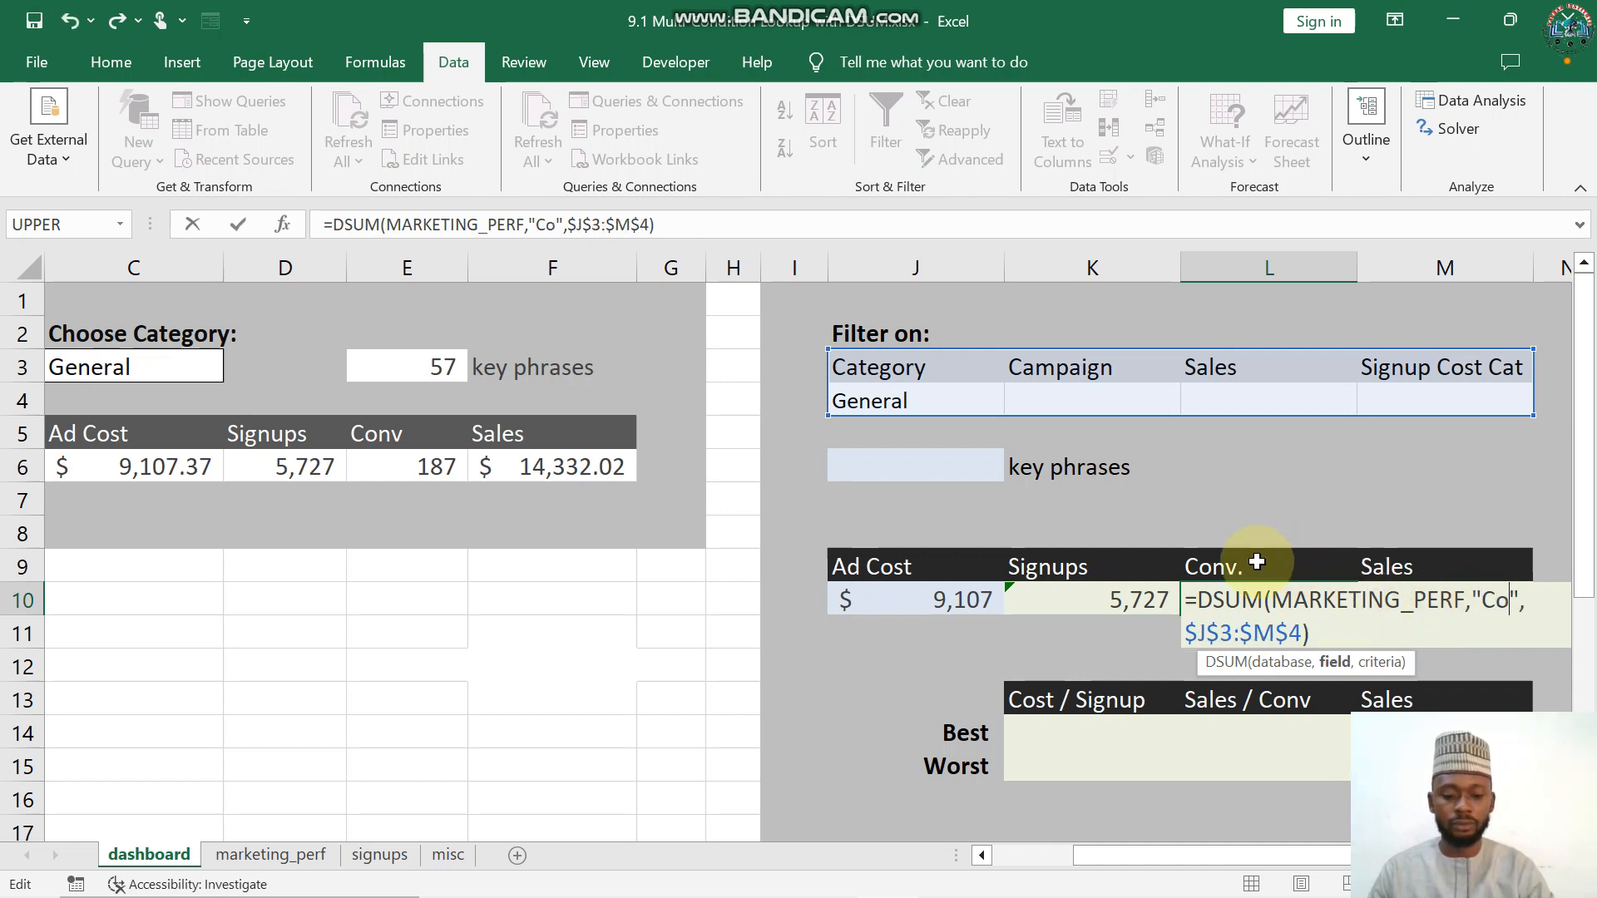
type("v.")
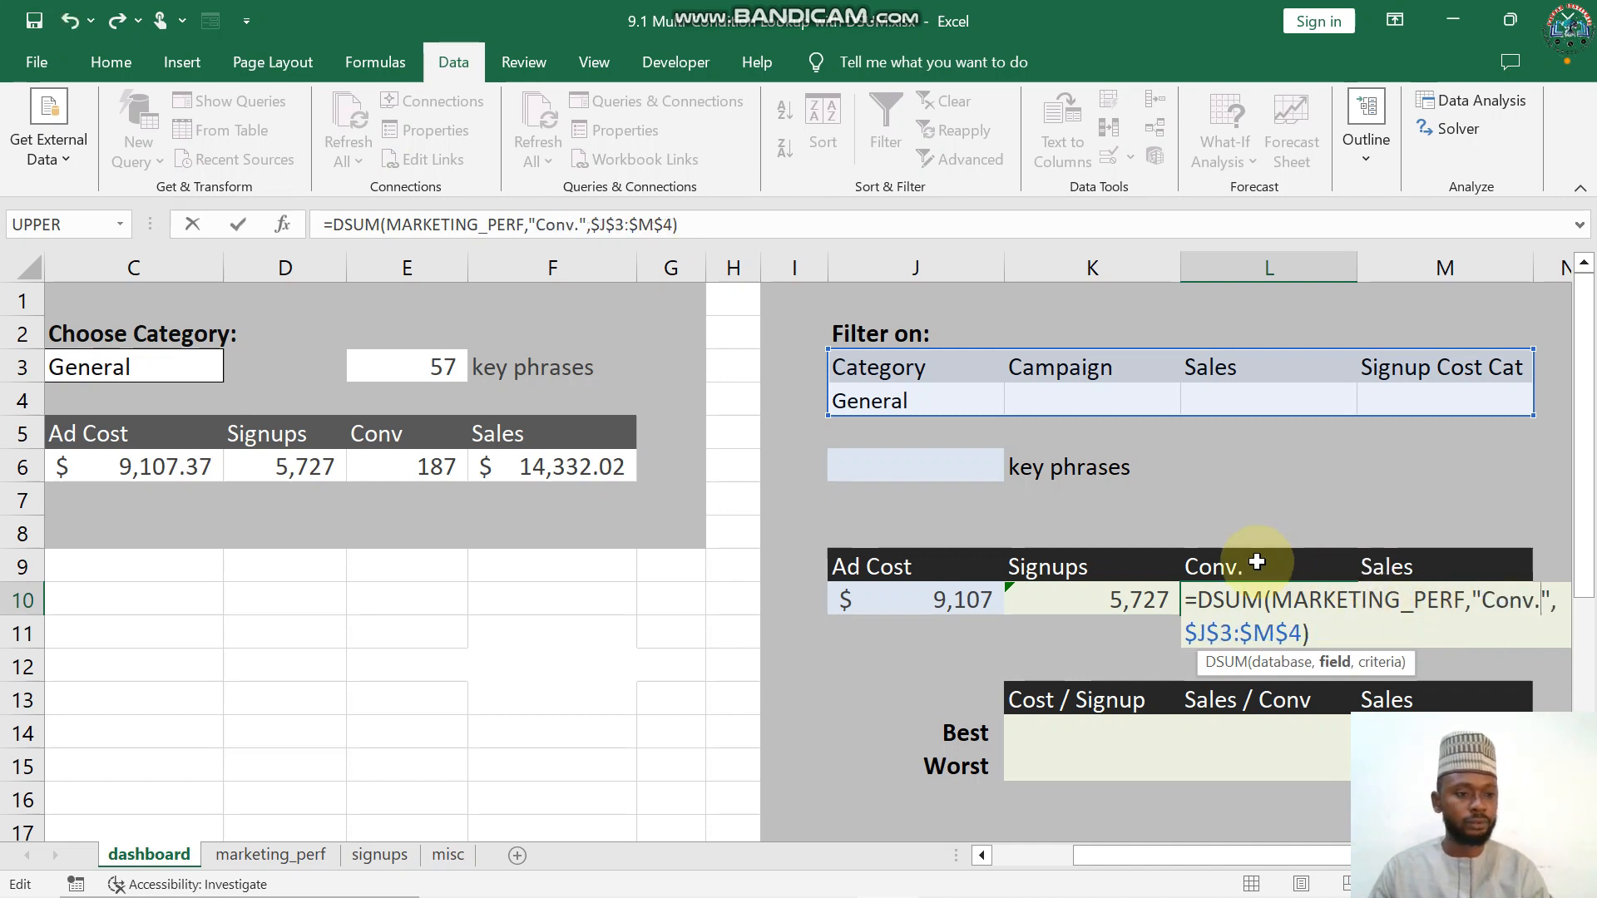
key("Return")
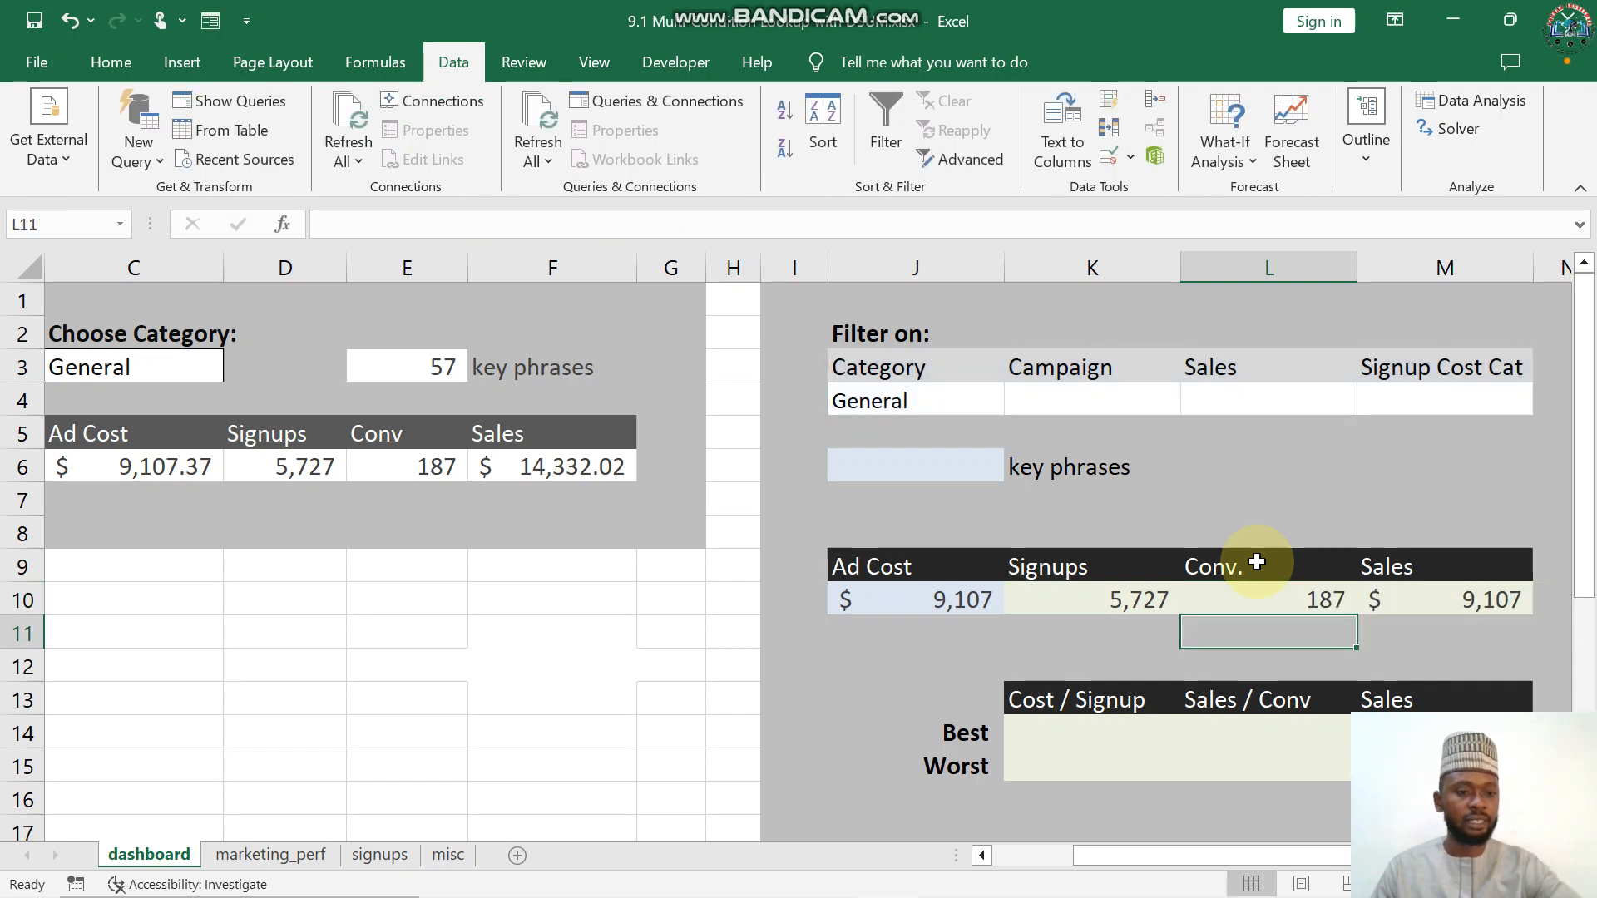
- Change the field argument of the DSUM formula in M10 to "Sales"
double_click(1455, 601)
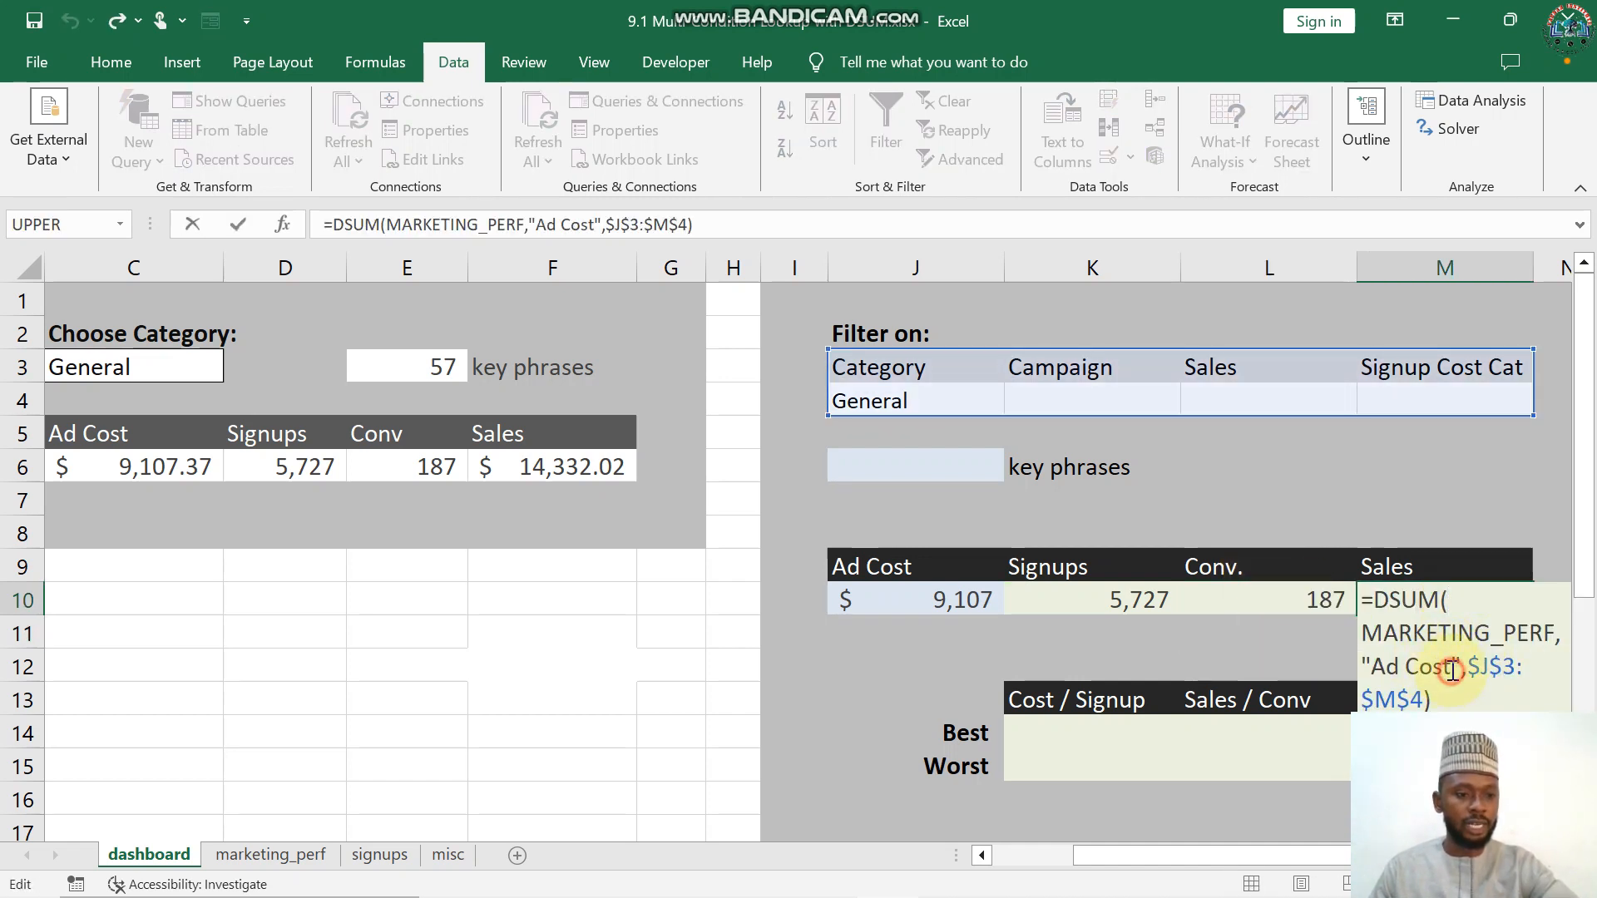
left_click_drag(1451, 668, 1374, 668)
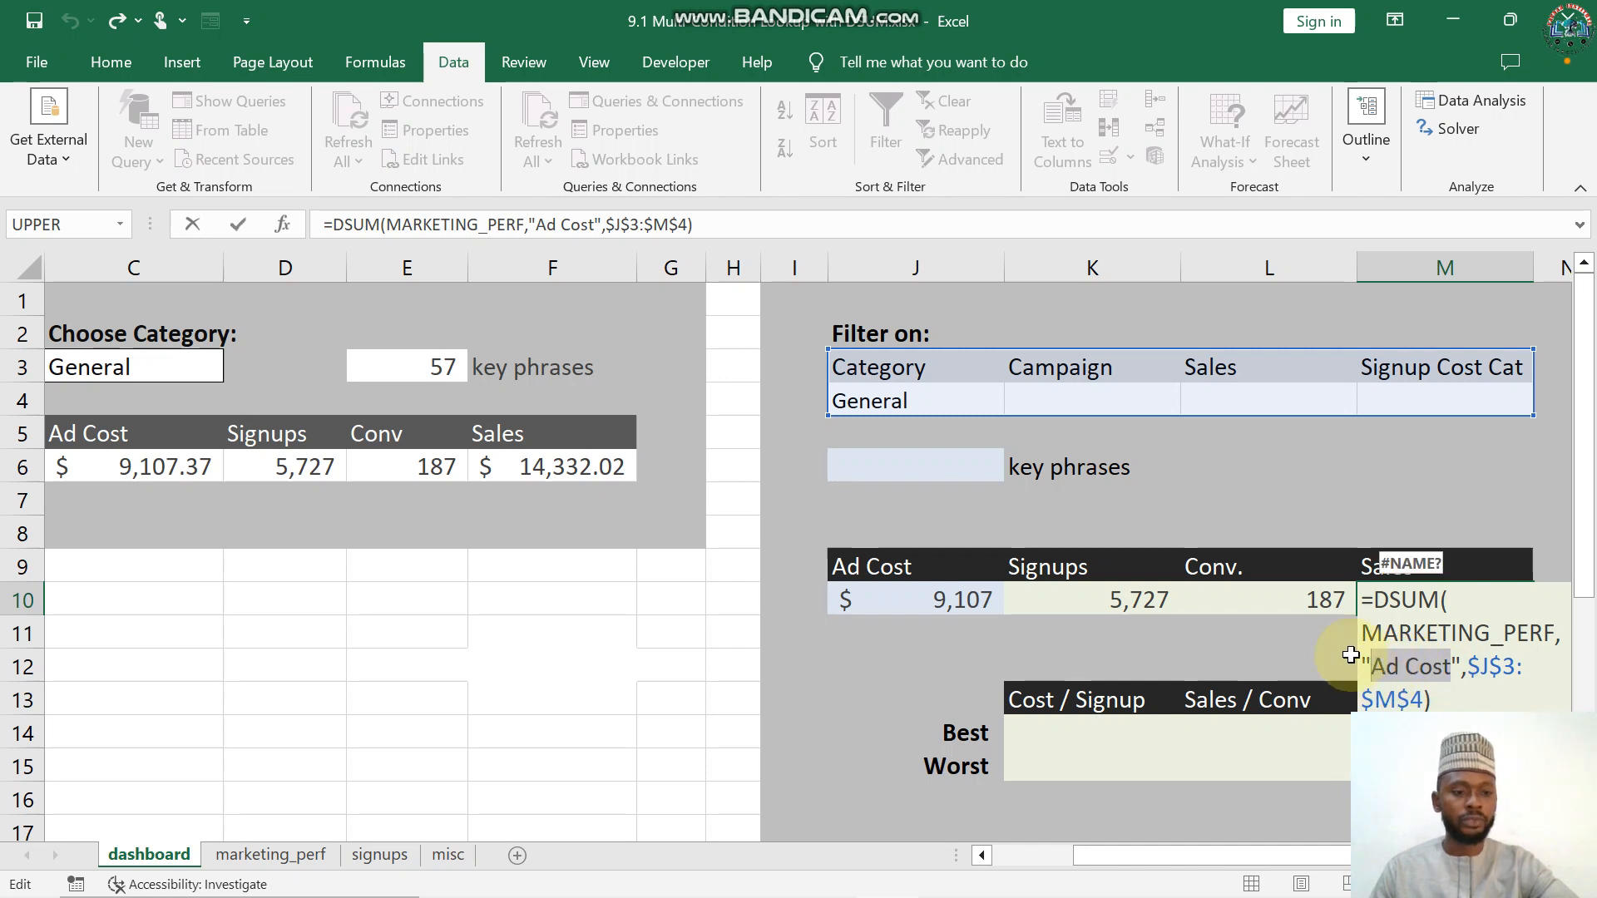
type("Sales")
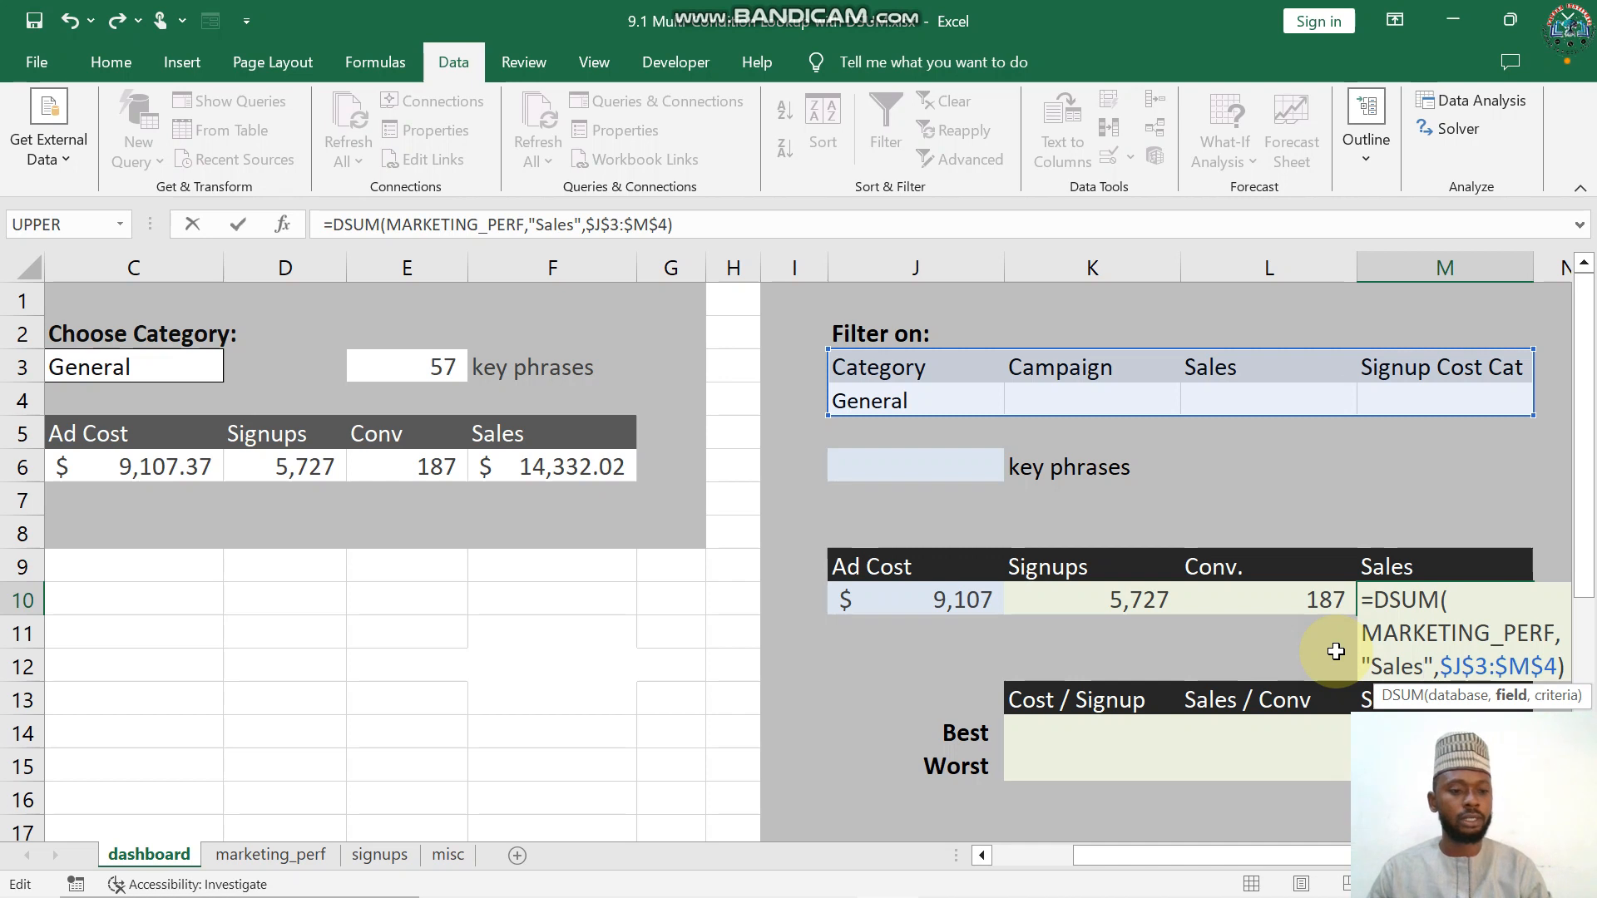
key("Return")
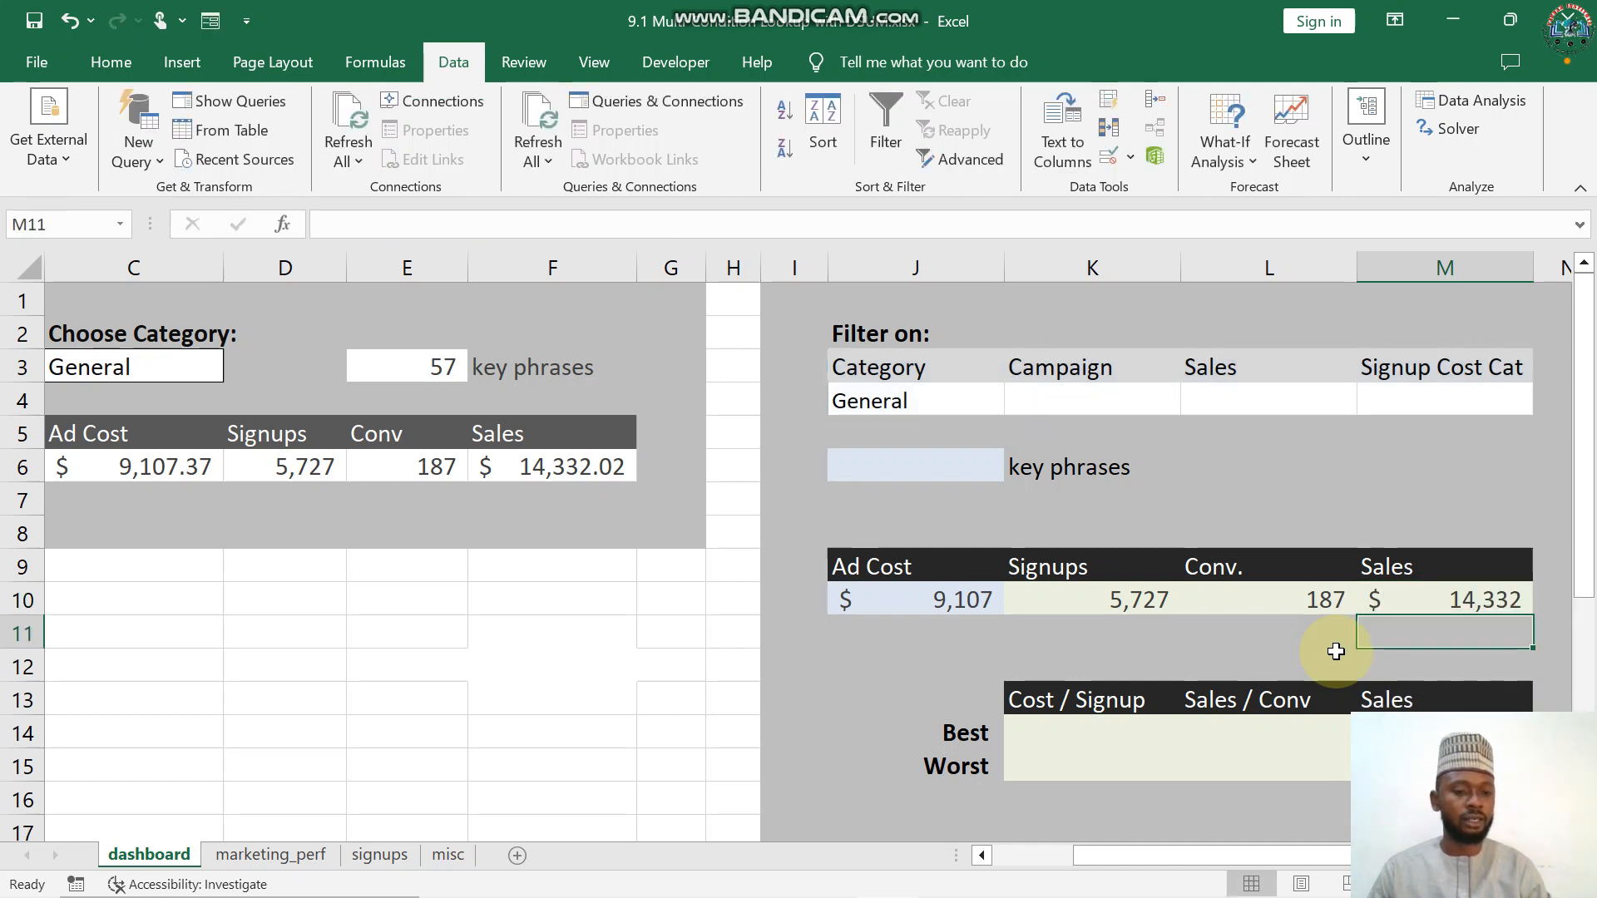
- Set the Campaign filter in K4 to Designer and the Sales filter in L4 to <100
left_click(1102, 403)
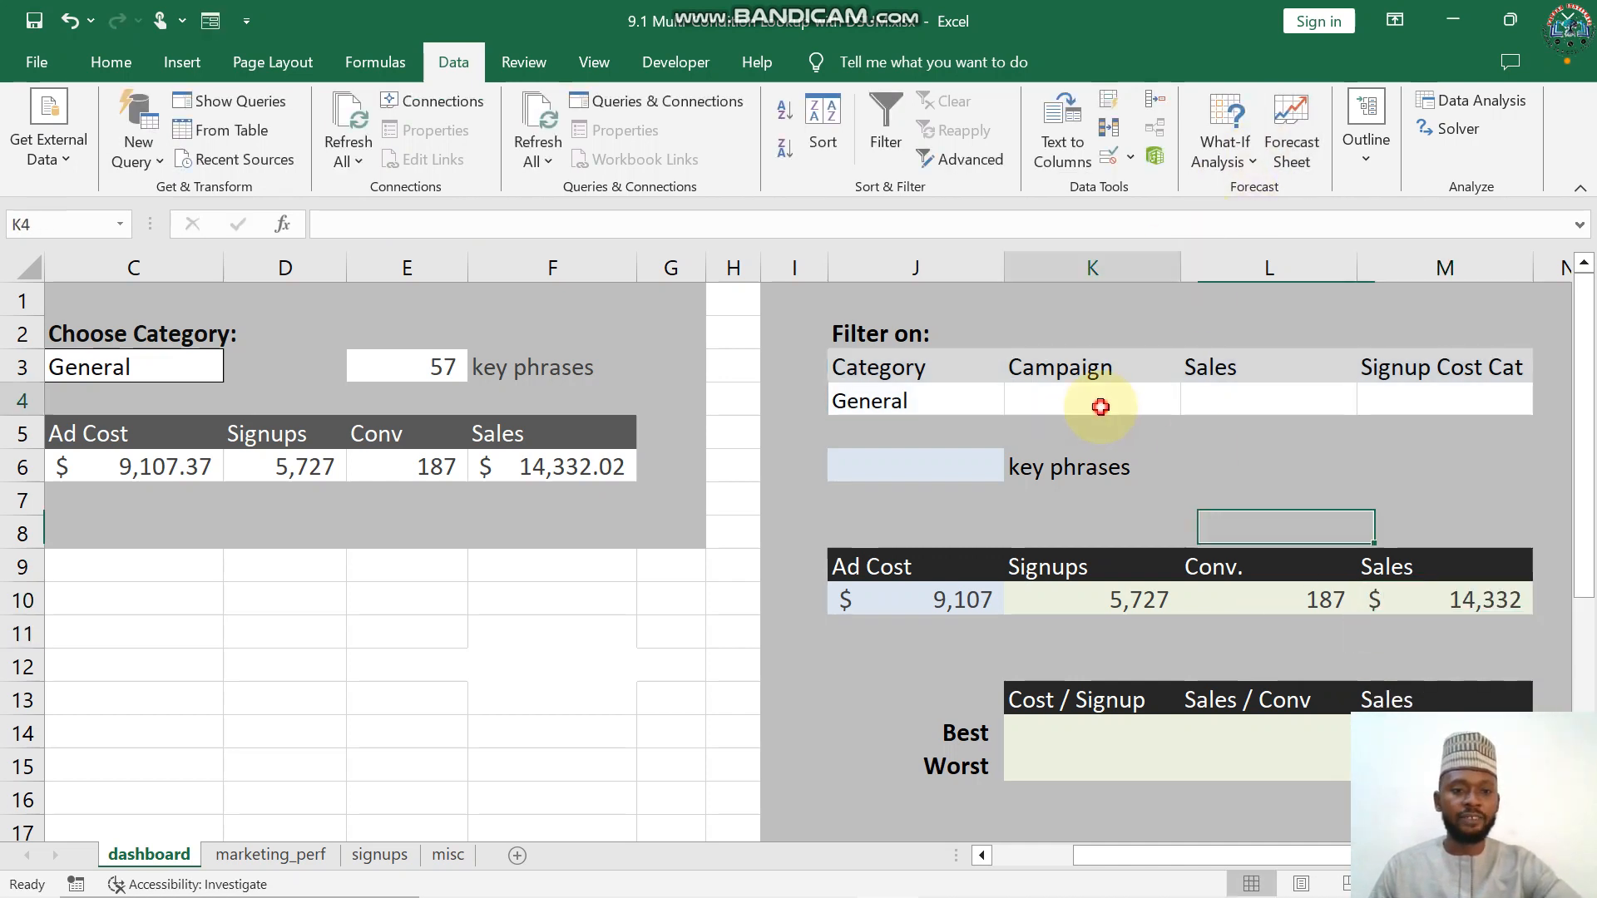
type("D")
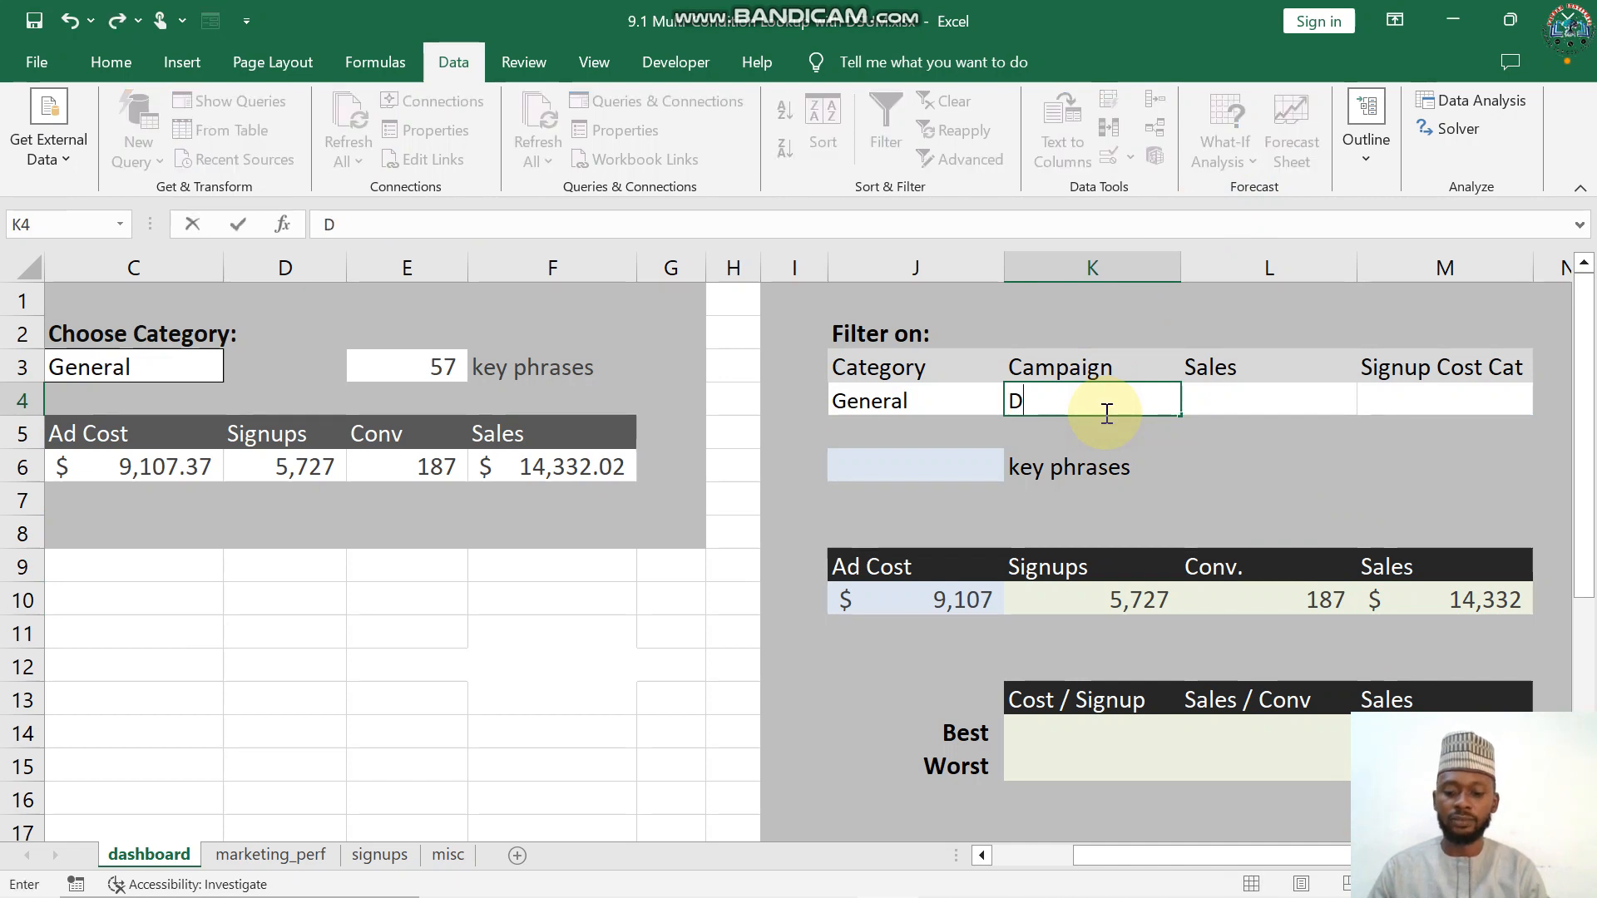
type("esigner")
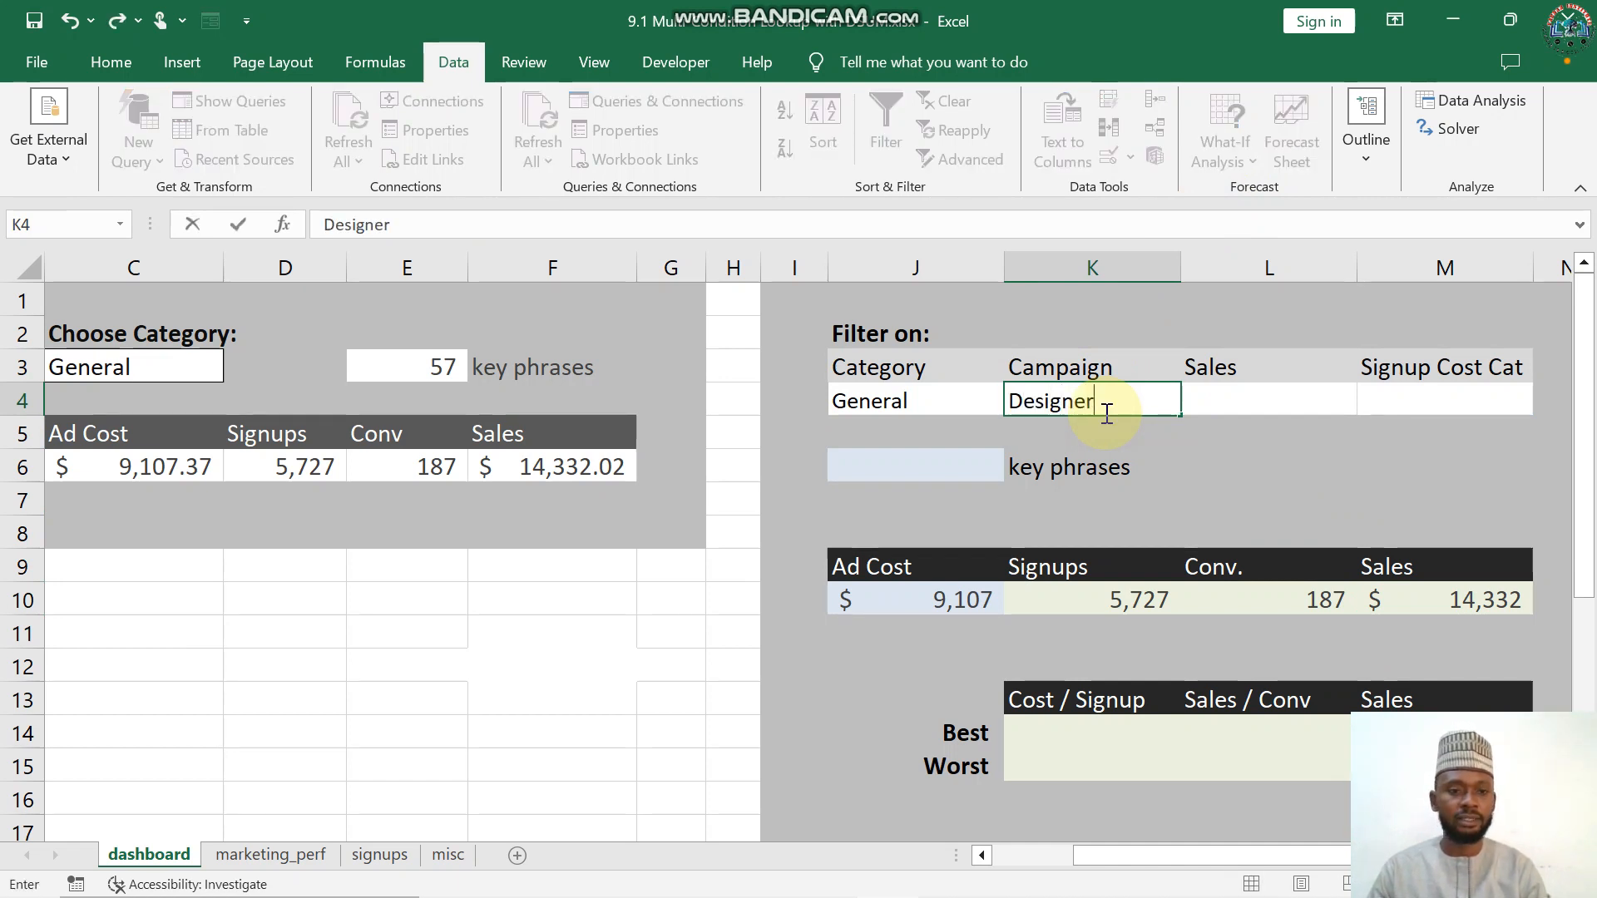
key("Return")
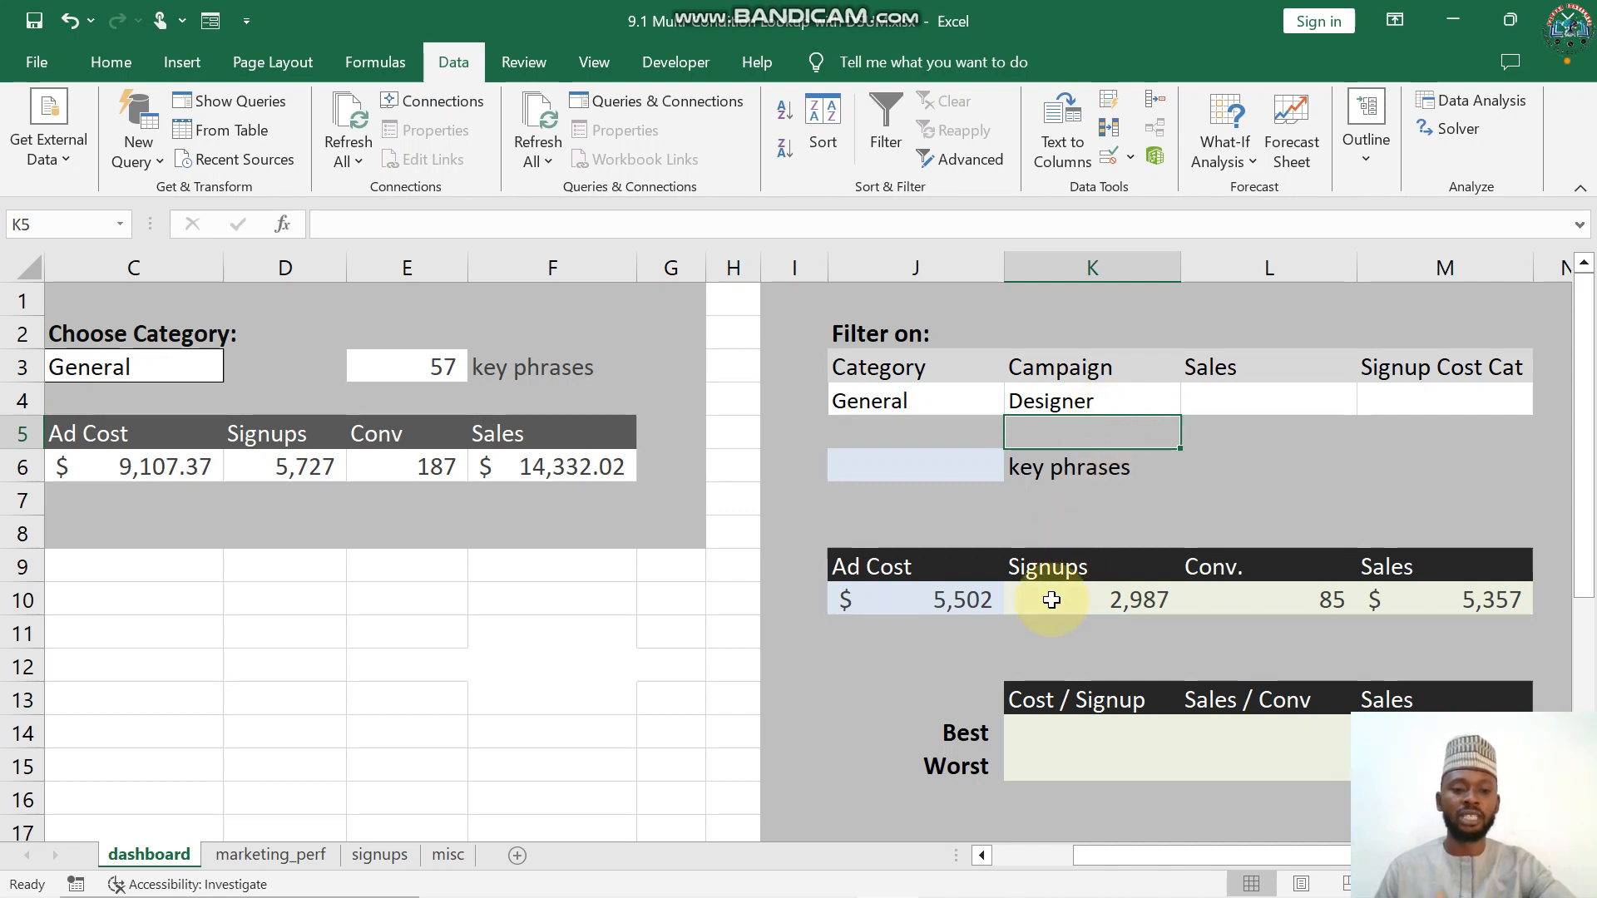
left_click(1251, 401)
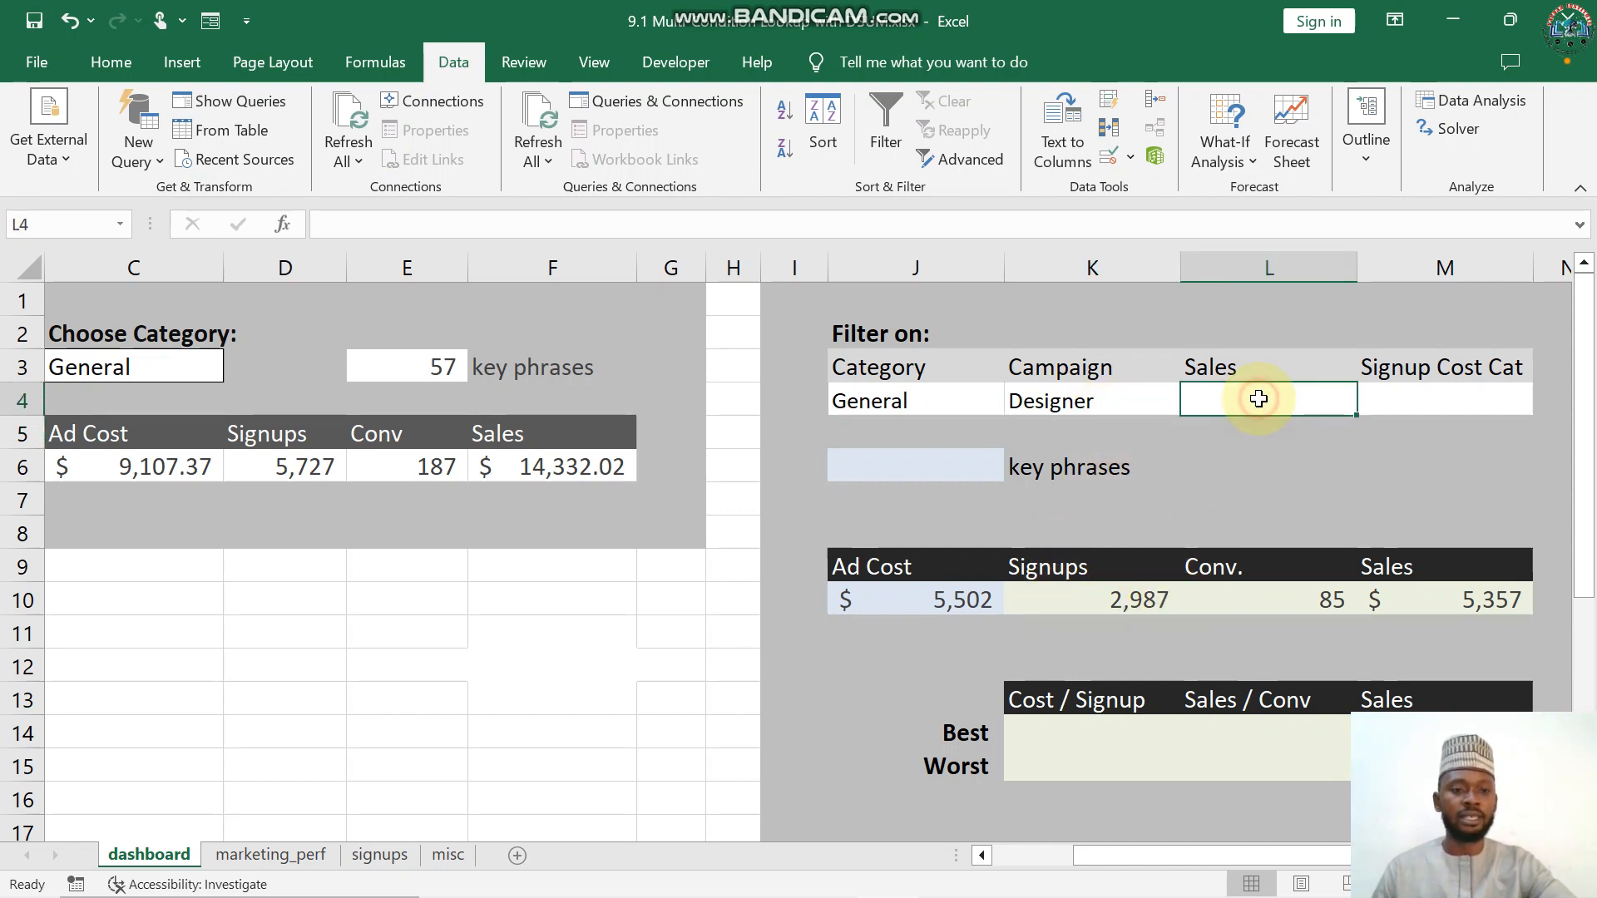
type("<1")
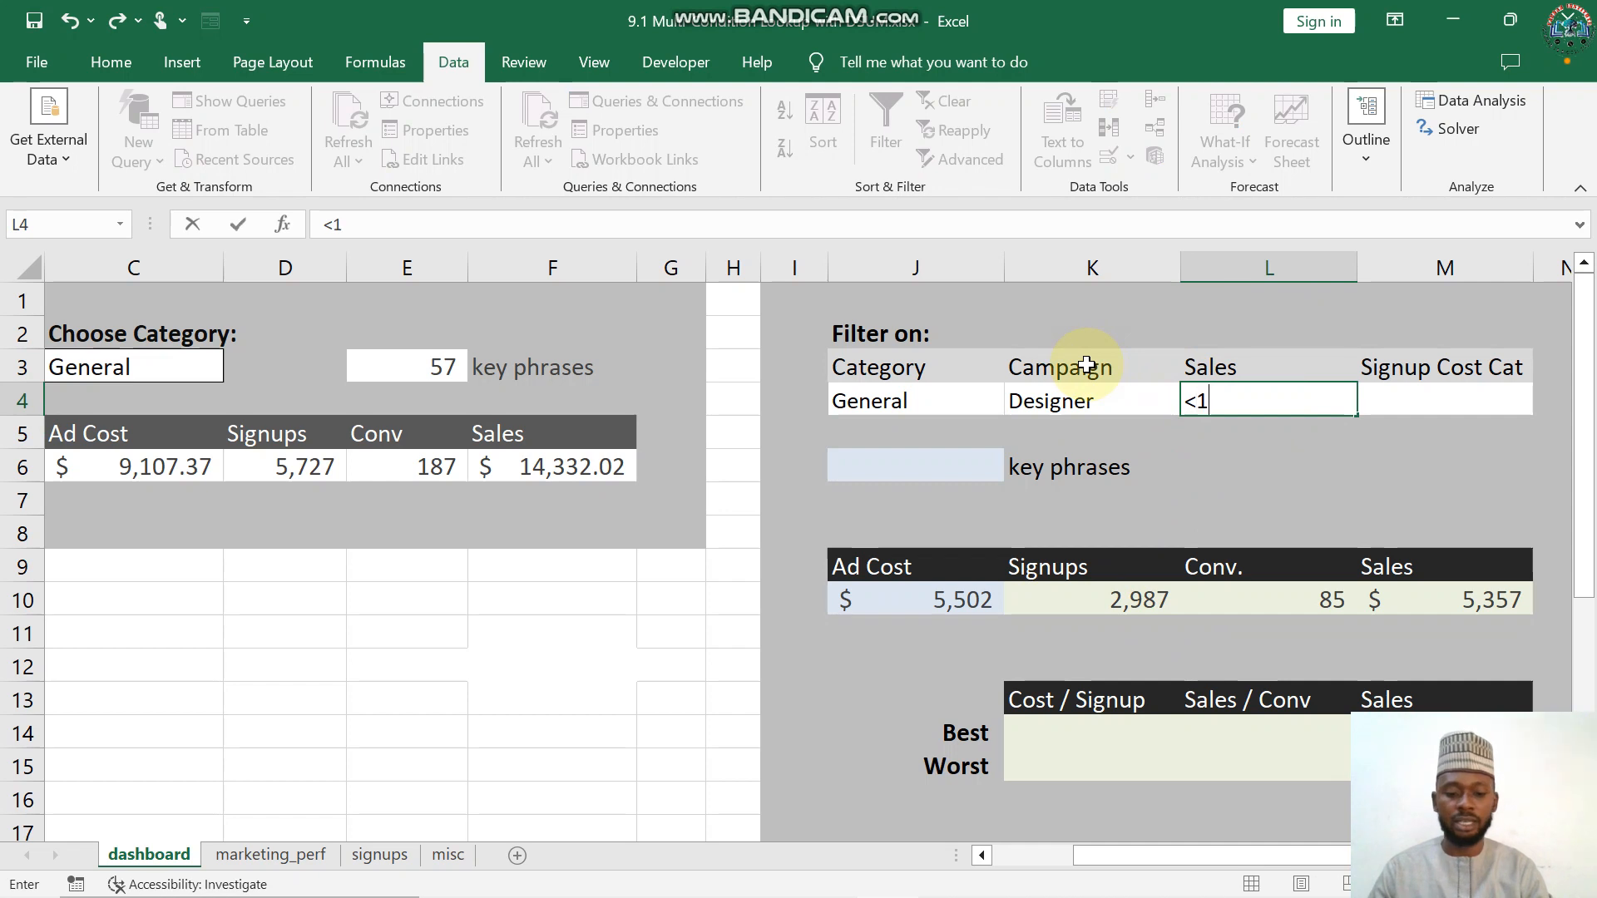
type("00")
key("Return")
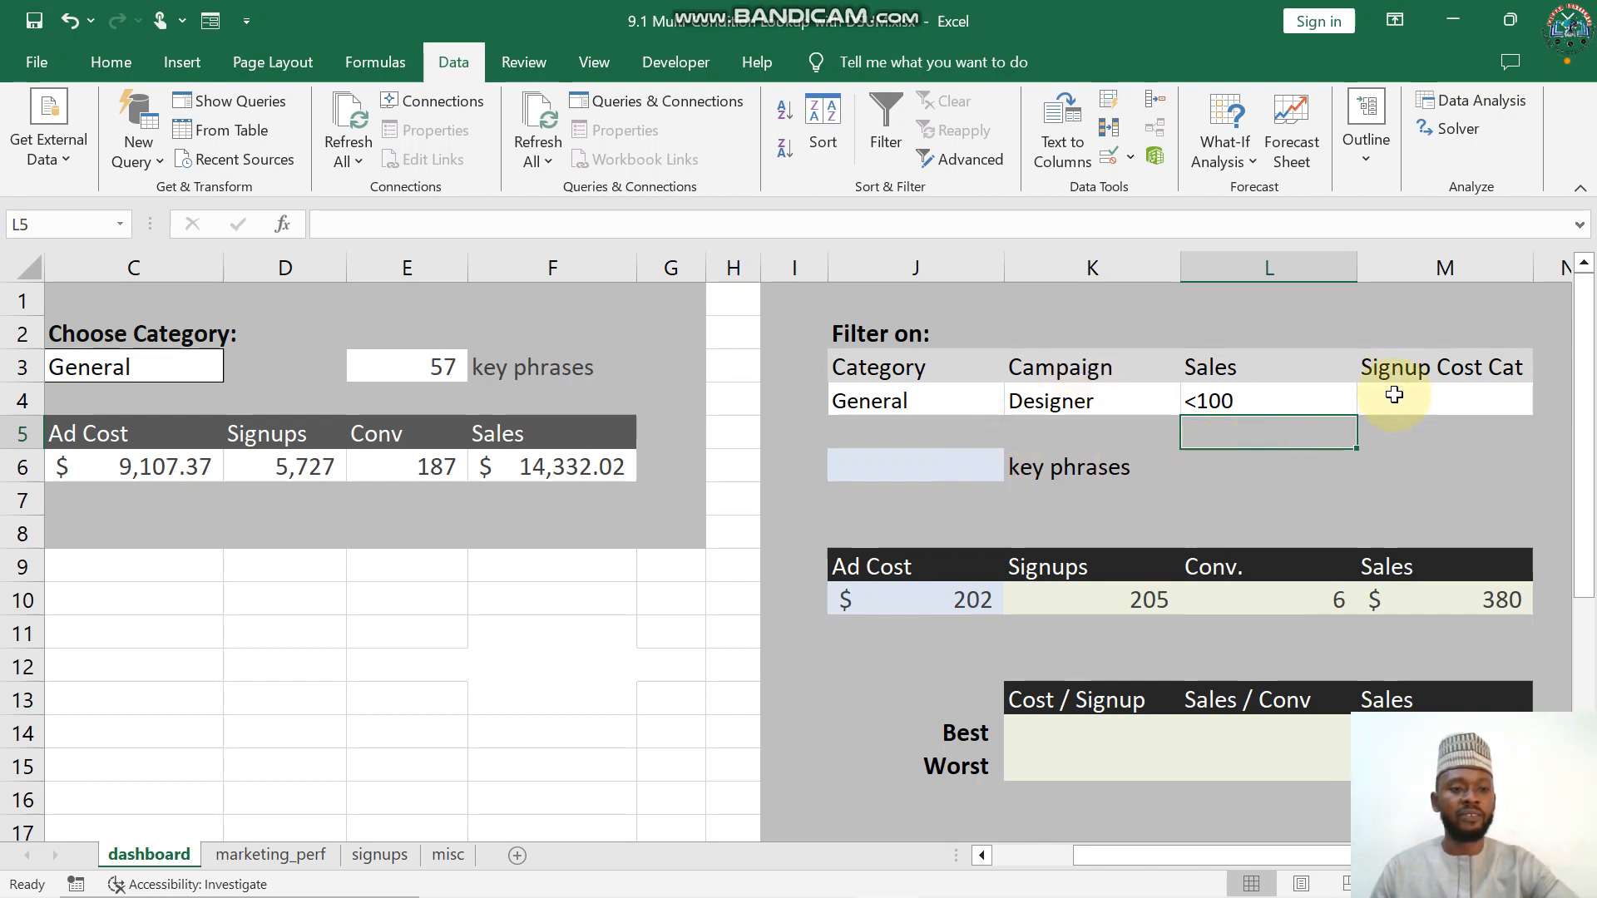
- Set the Signup Cost Cat filter in M4 to High
left_click(1437, 403)
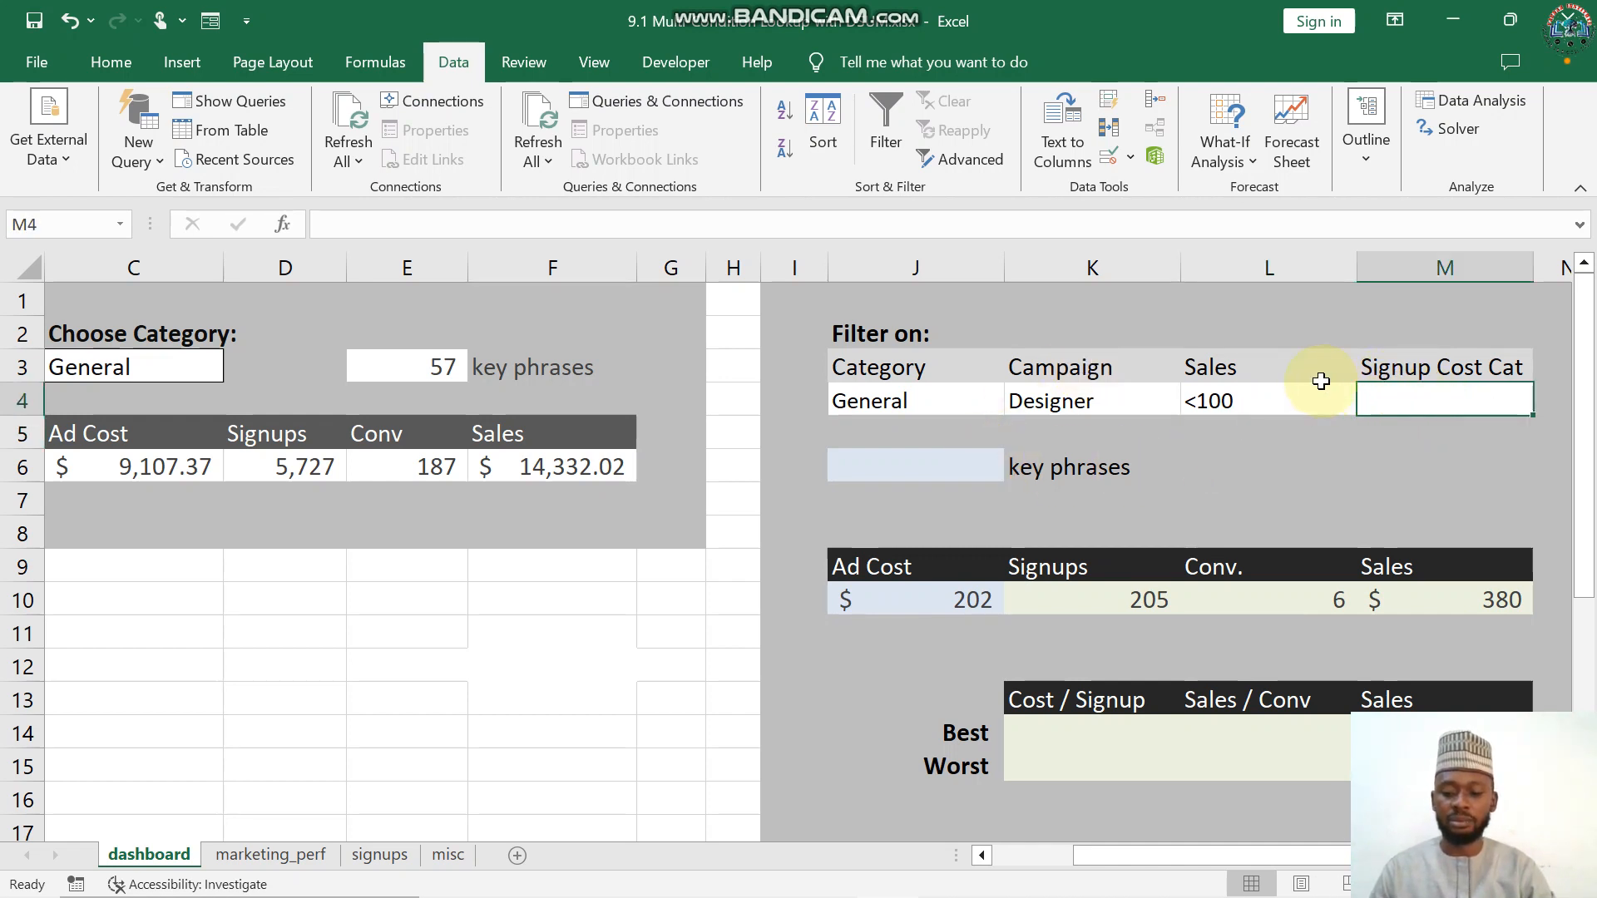
type("High")
key("Return")
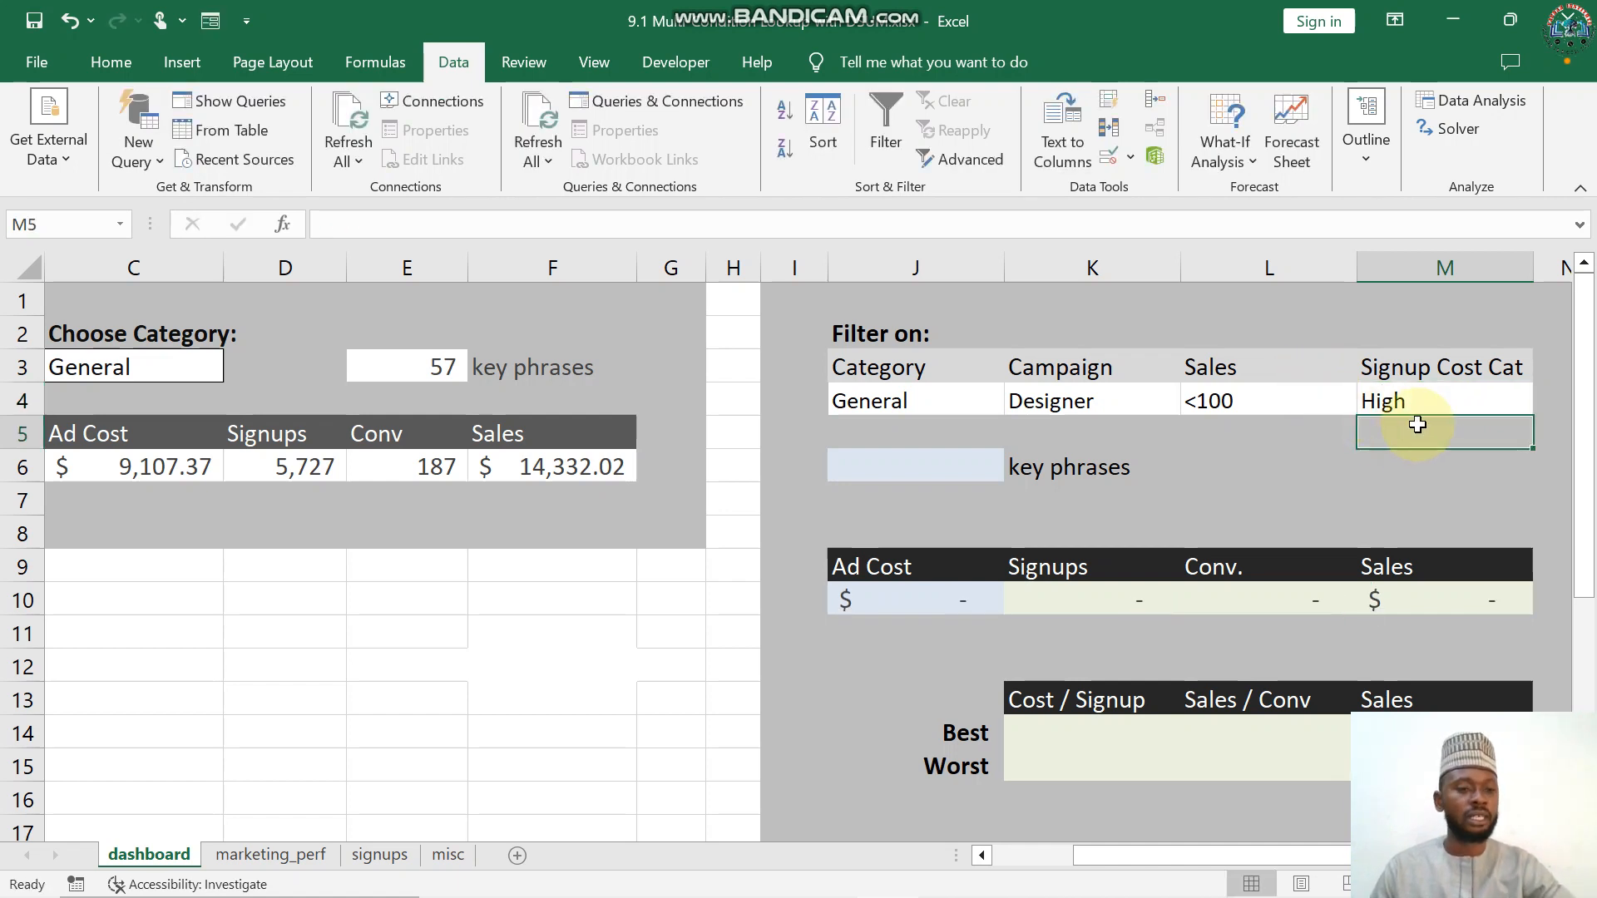
- Replace the Signup Cost Cat filter in M4 with Medium
left_click(1415, 400)
key("BackSpace")
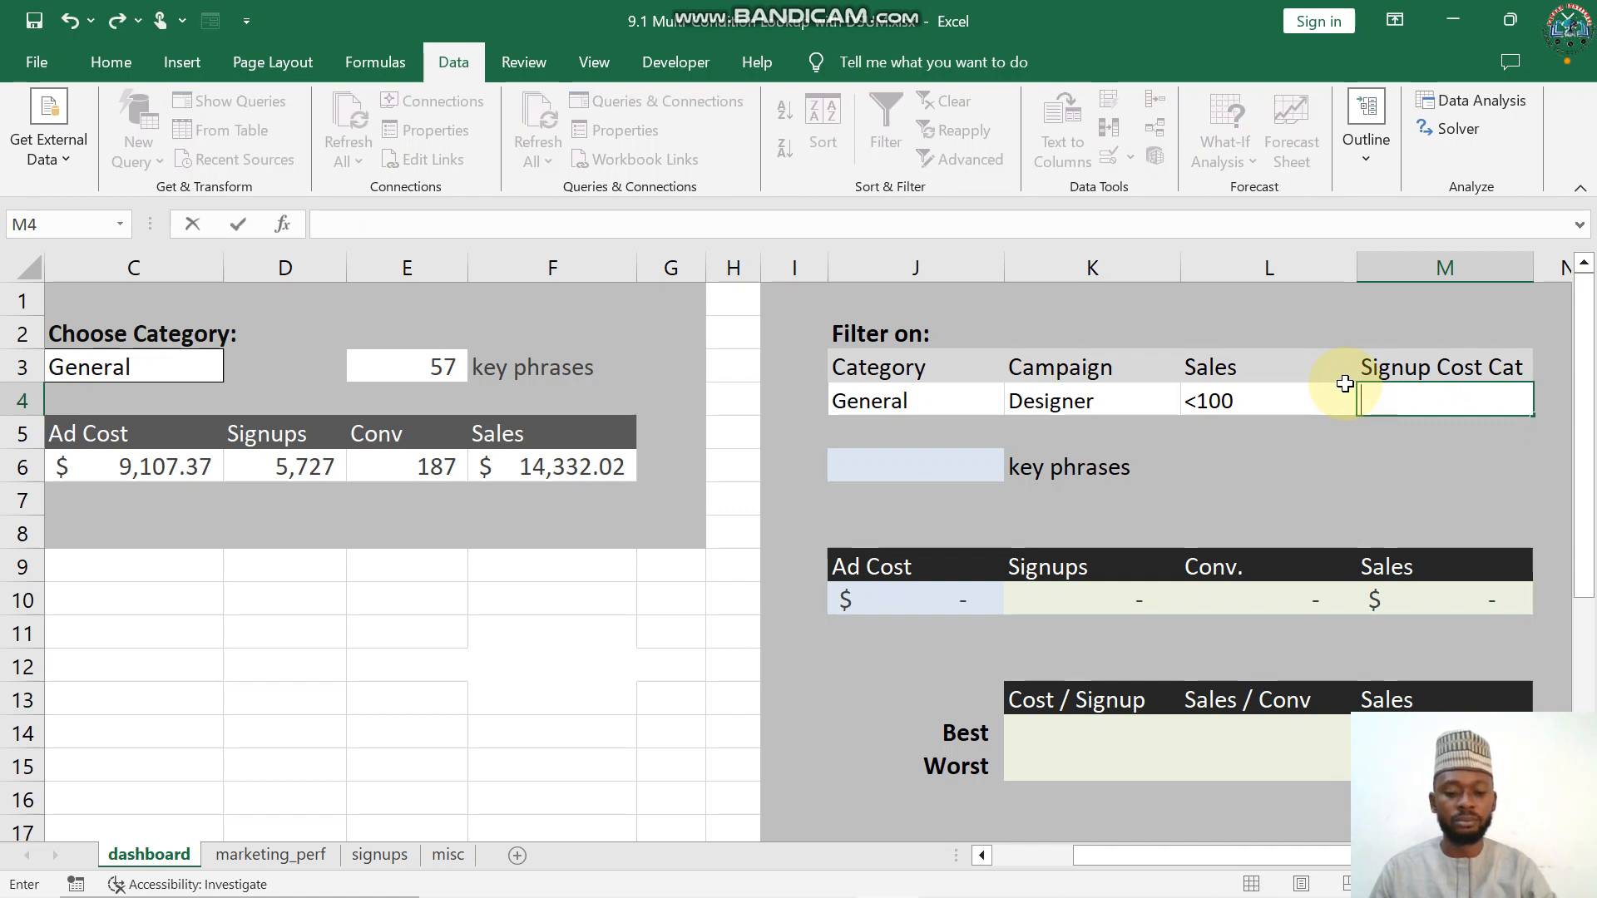
type("Medium")
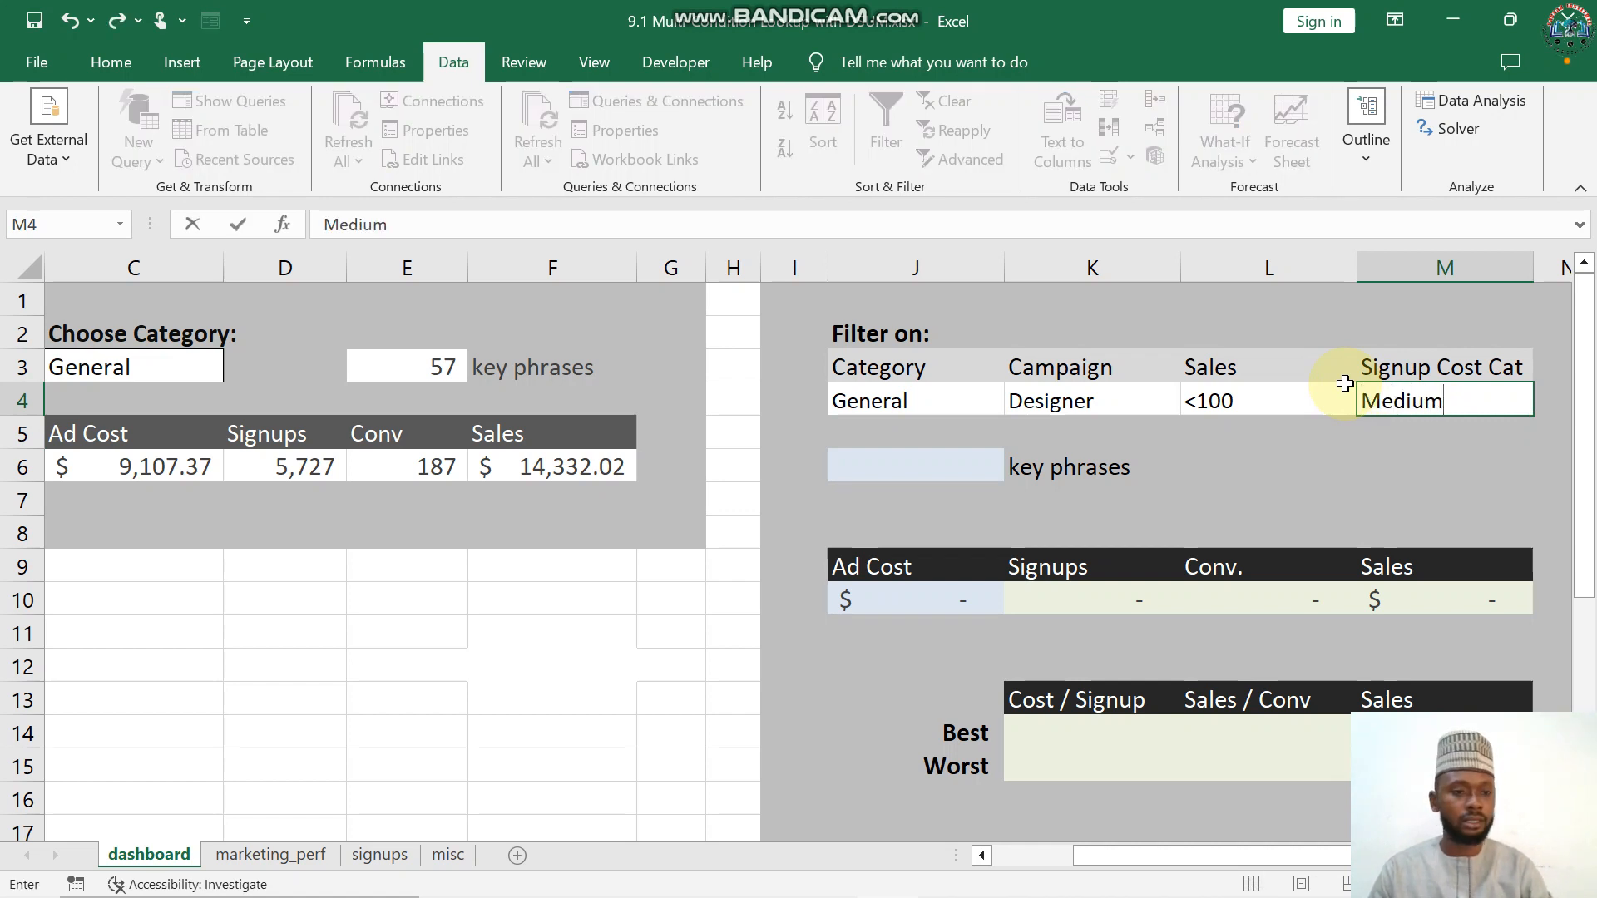
key("Return")
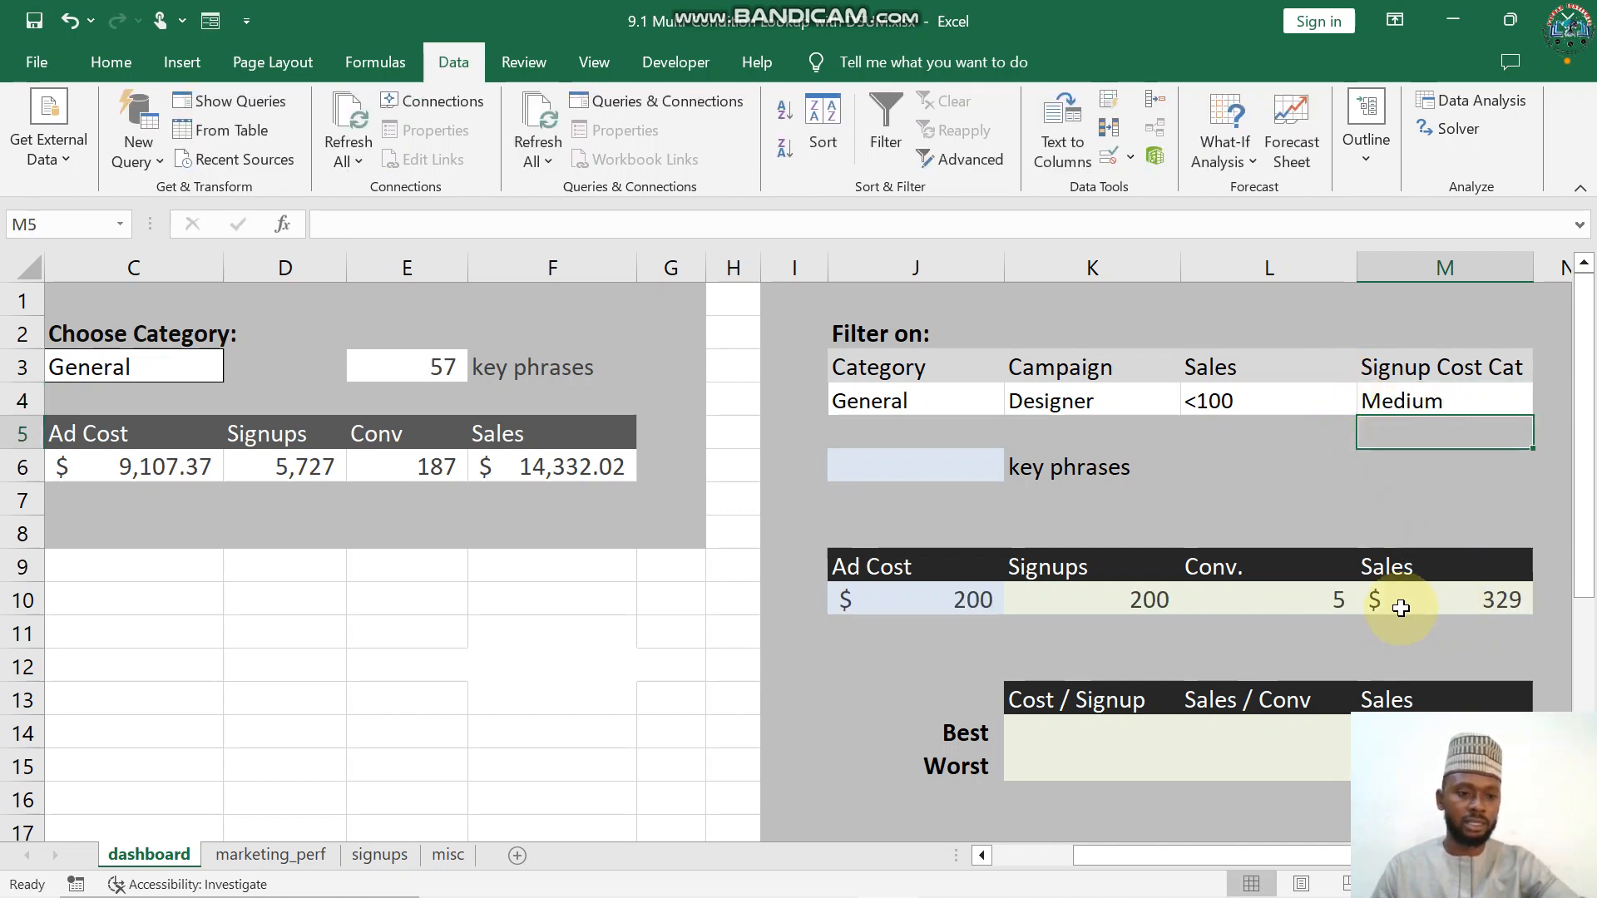
- Clear the contents of the Campaign, Sales and Signup Cost Cat filter cells K4:M4
left_click(945, 468)
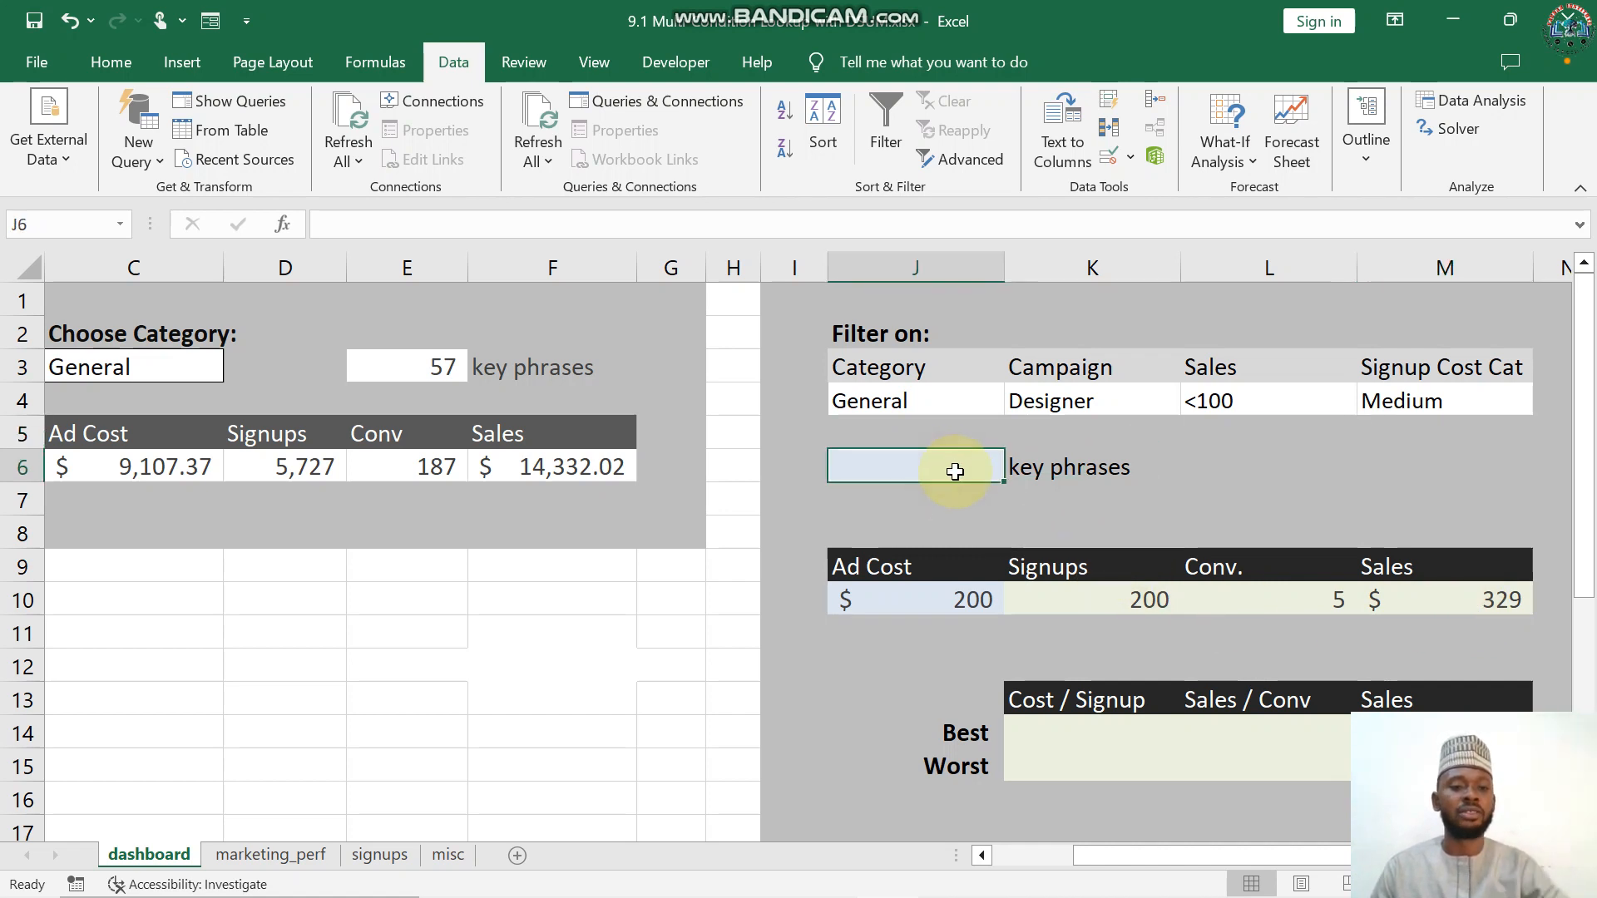
left_click(1411, 405)
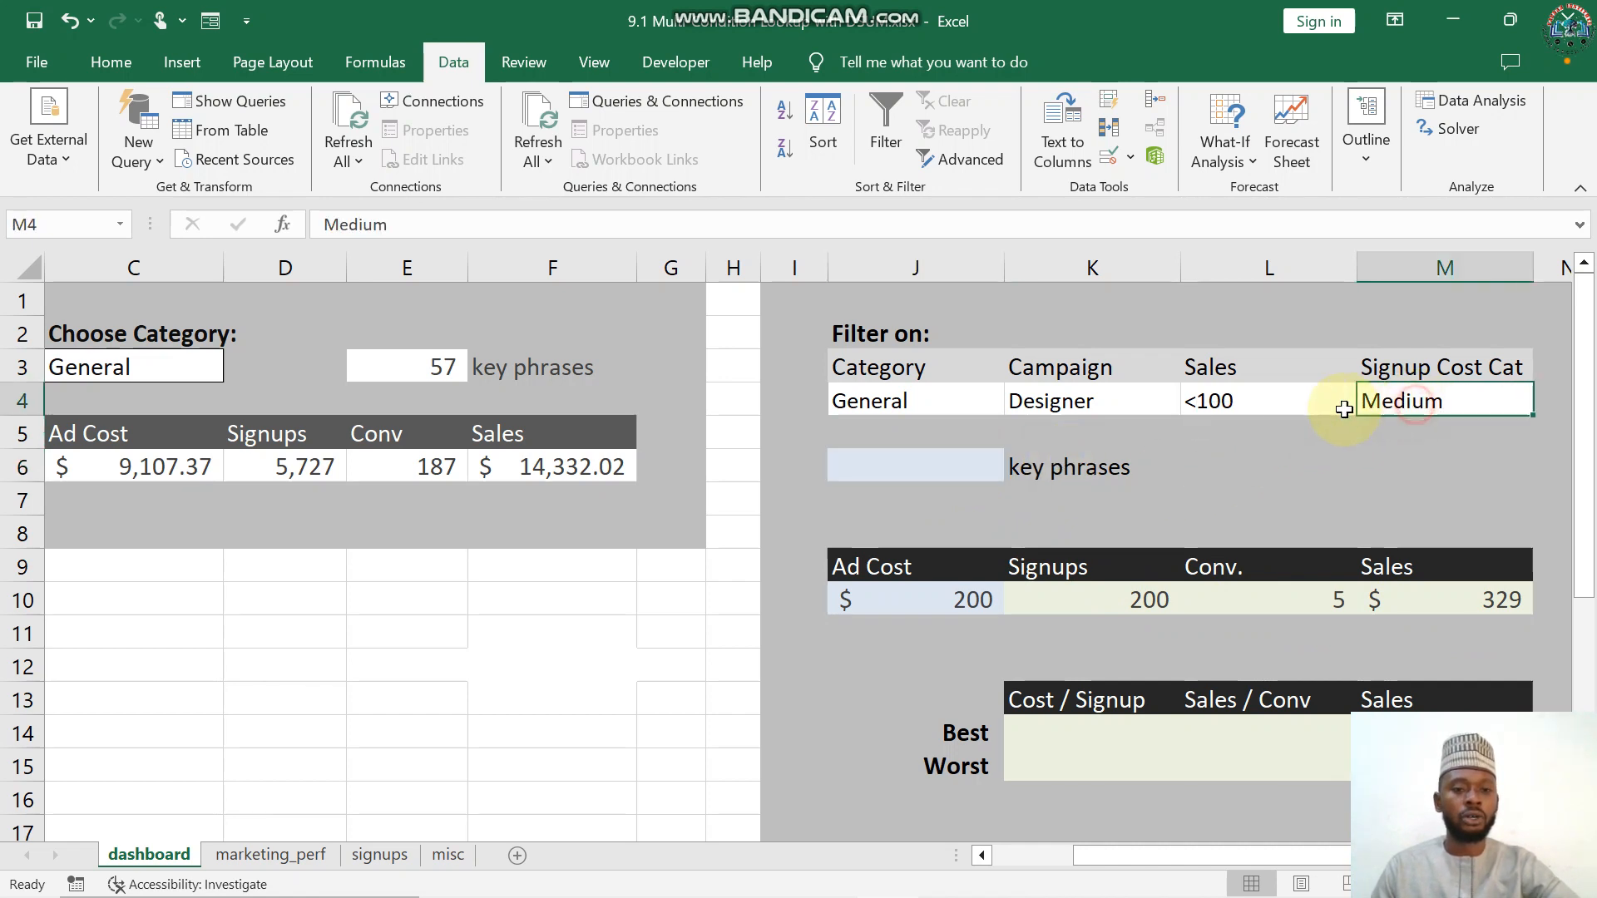
left_click_drag(1344, 408, 1107, 404)
right_click(1116, 403)
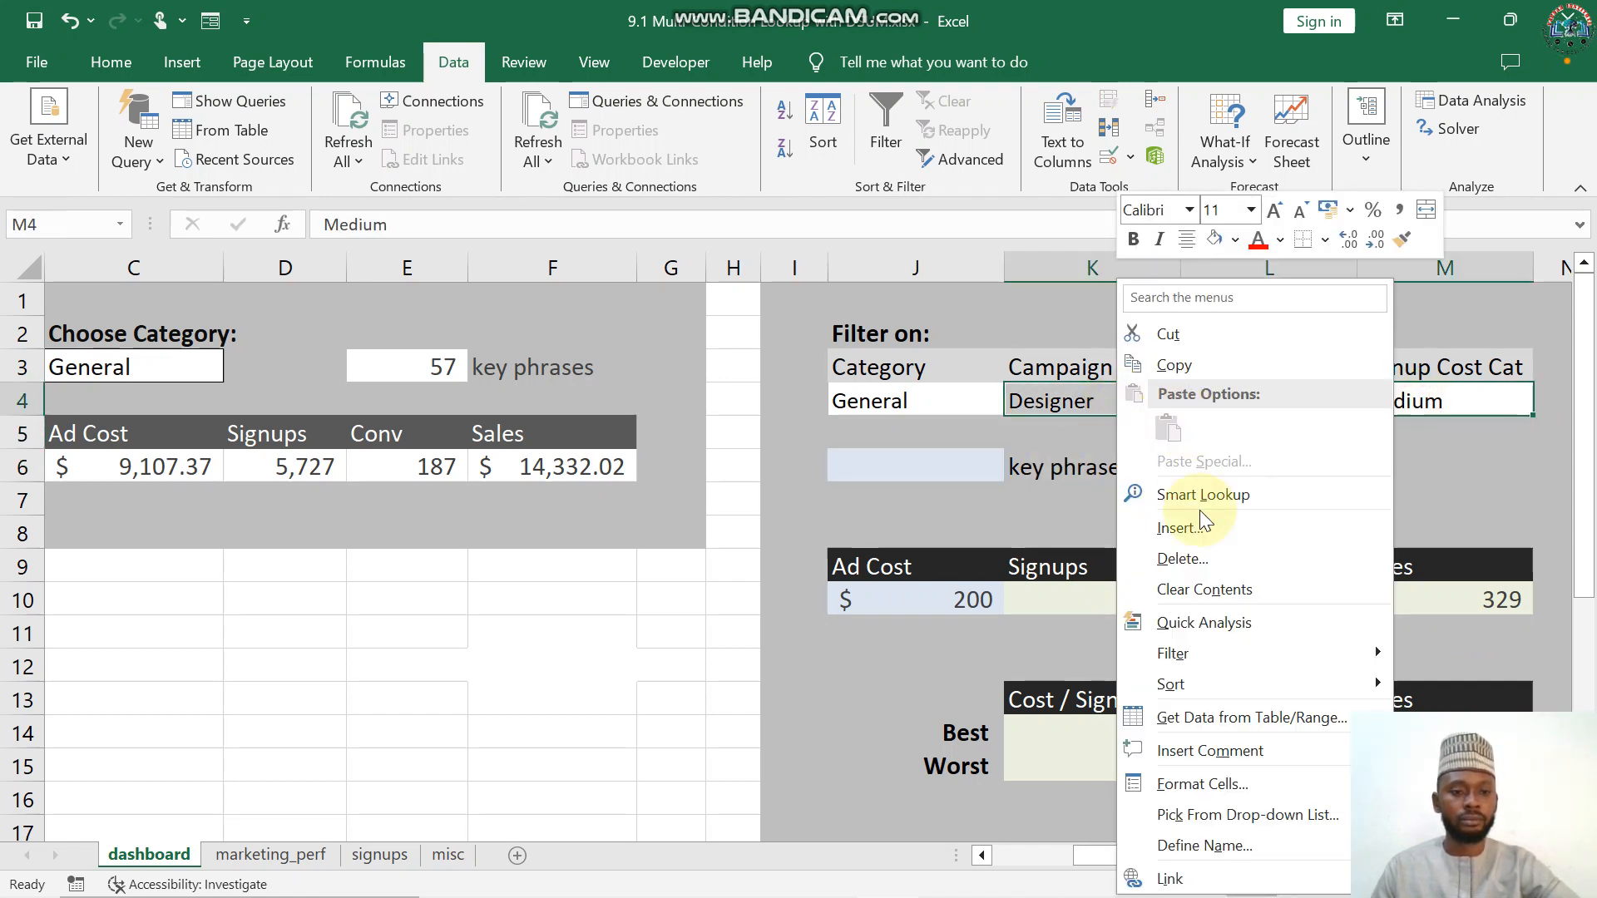
left_click(1204, 590)
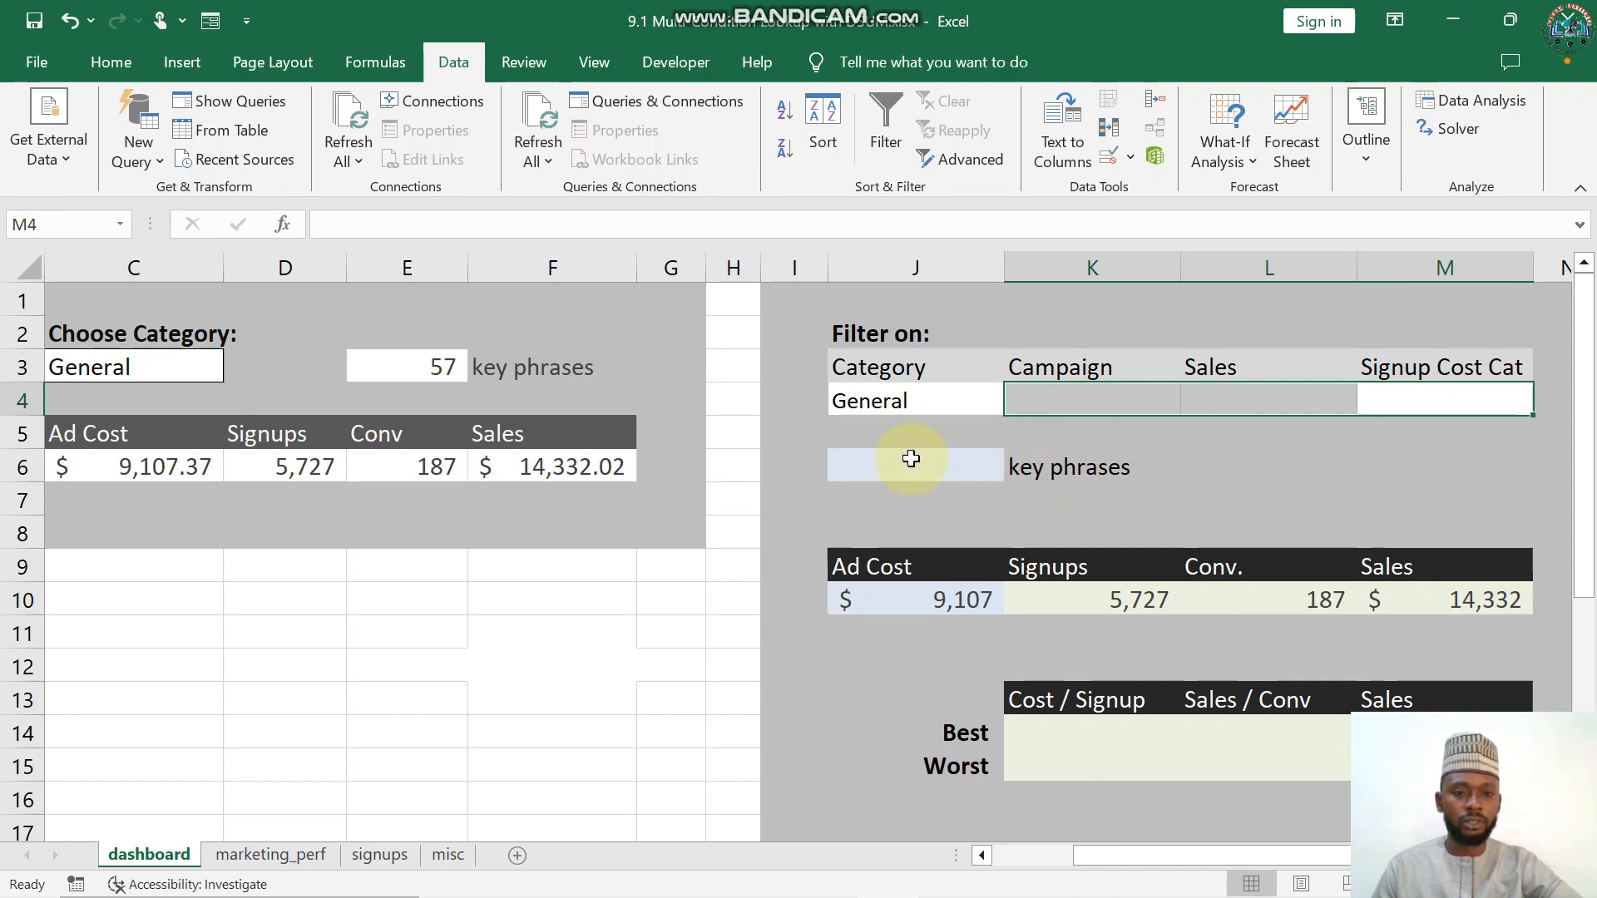
- Start a DCOUNTA formula in the key phrases cell J6 with MARKETING_PERF as its database
left_click(942, 464)
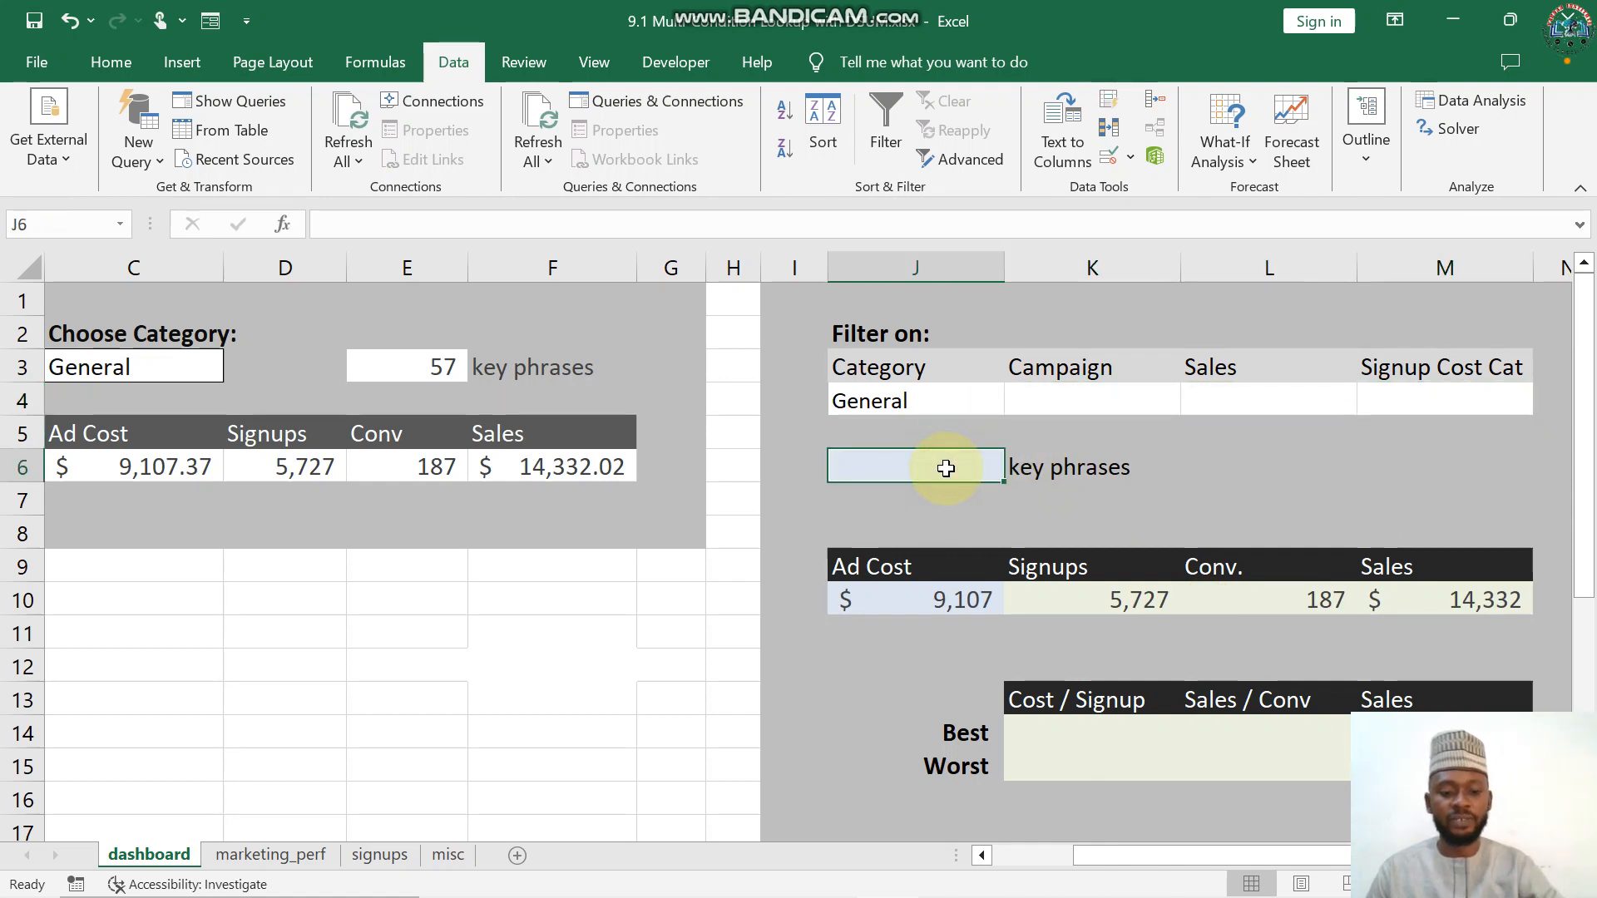
type("=")
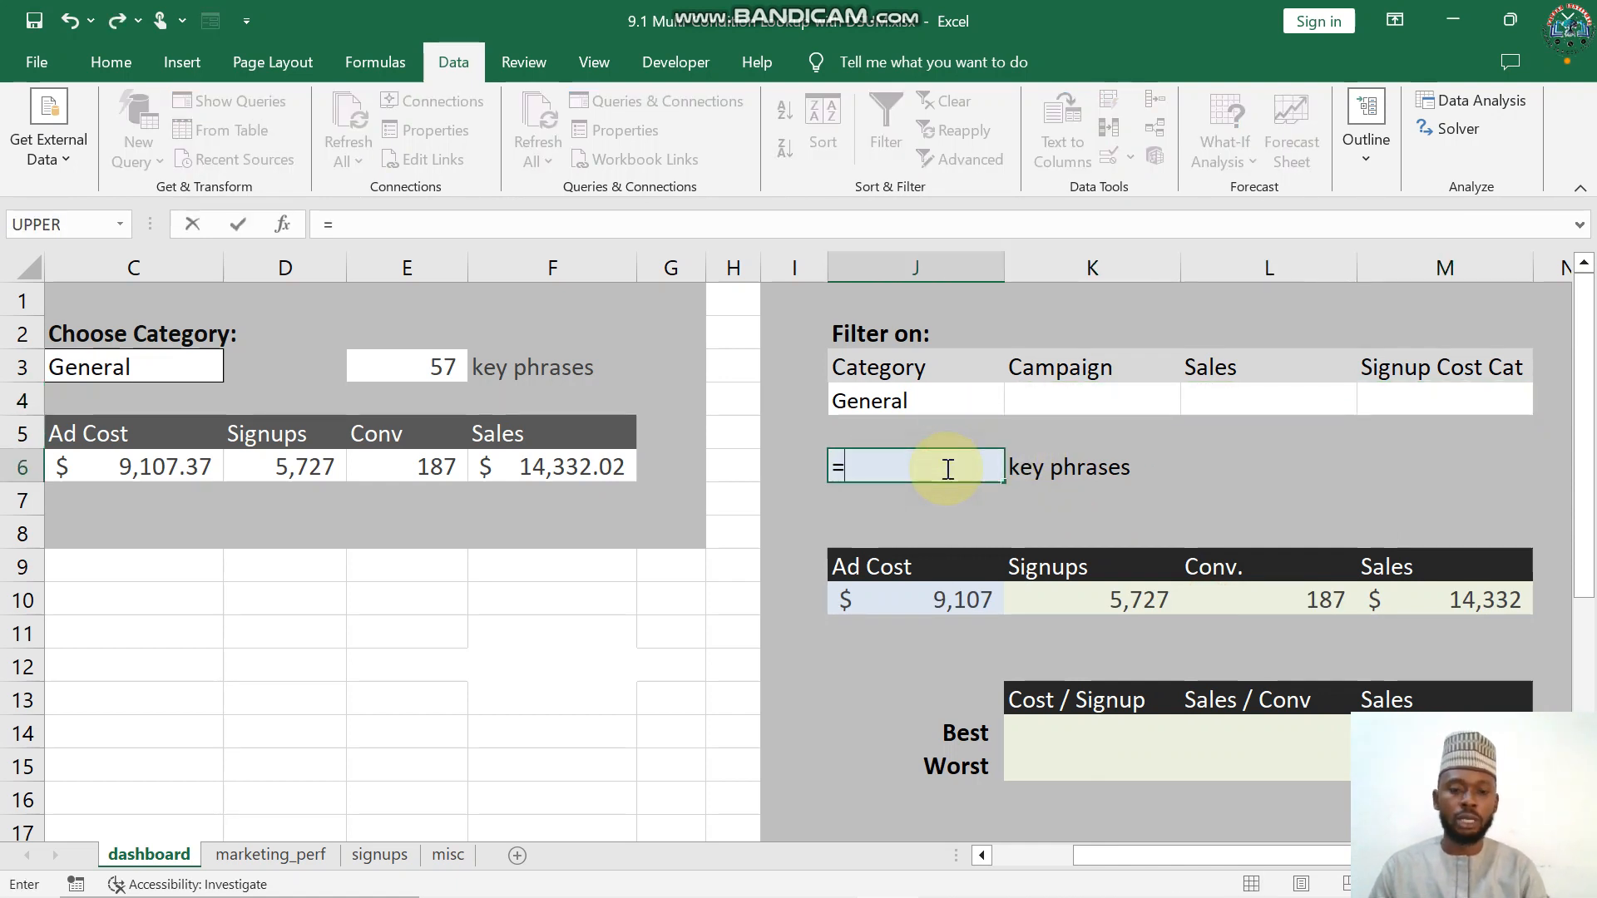
type("D")
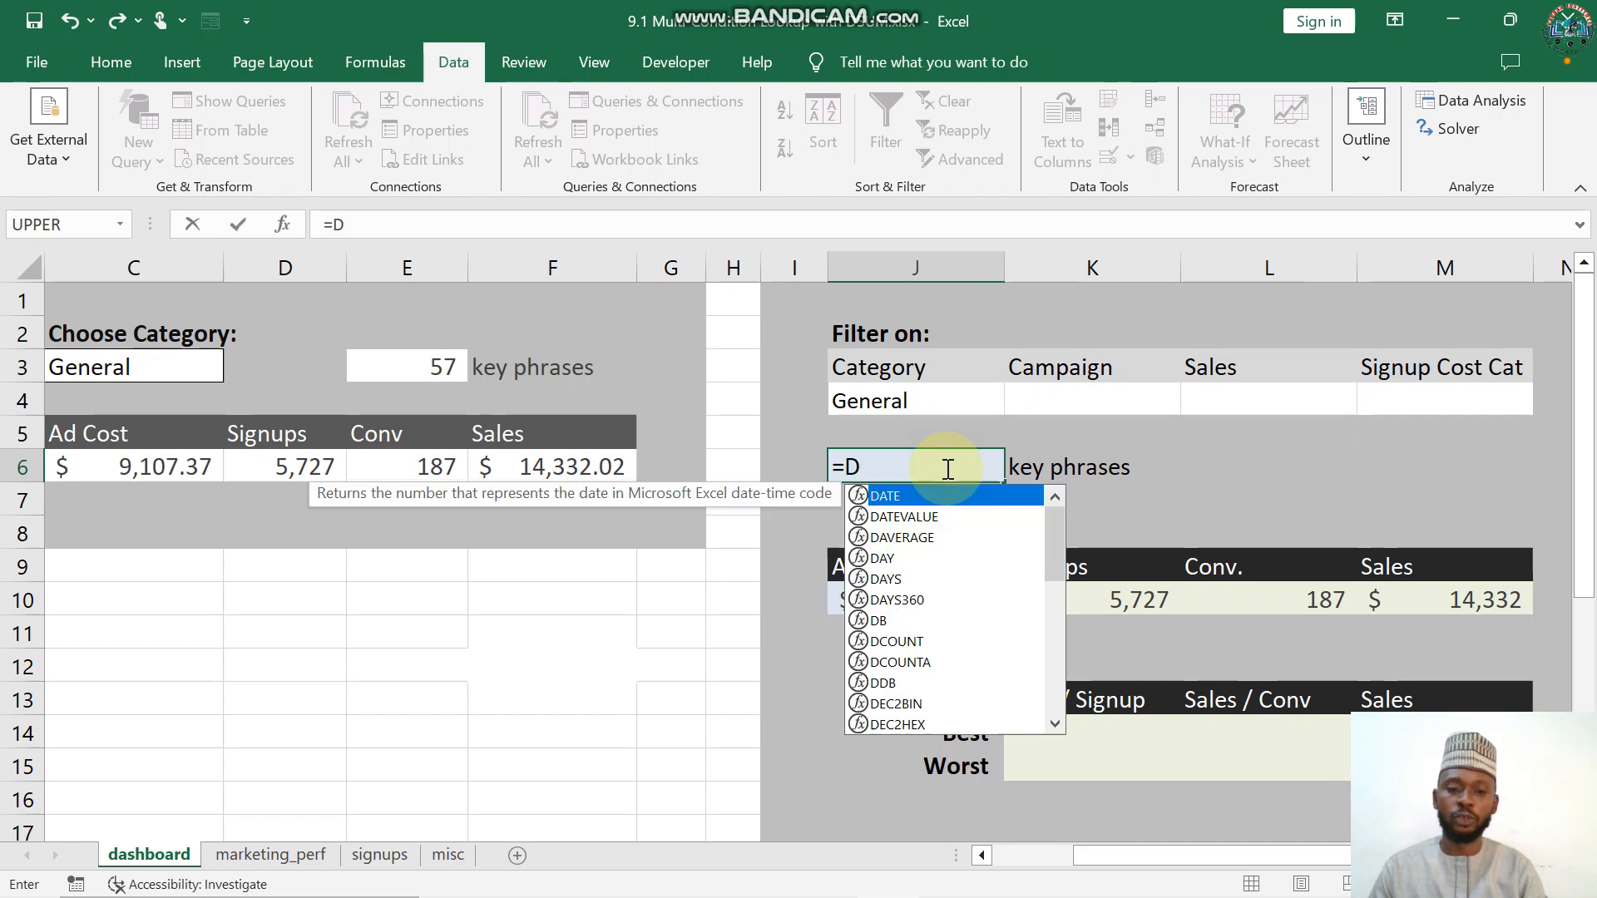
type("count")
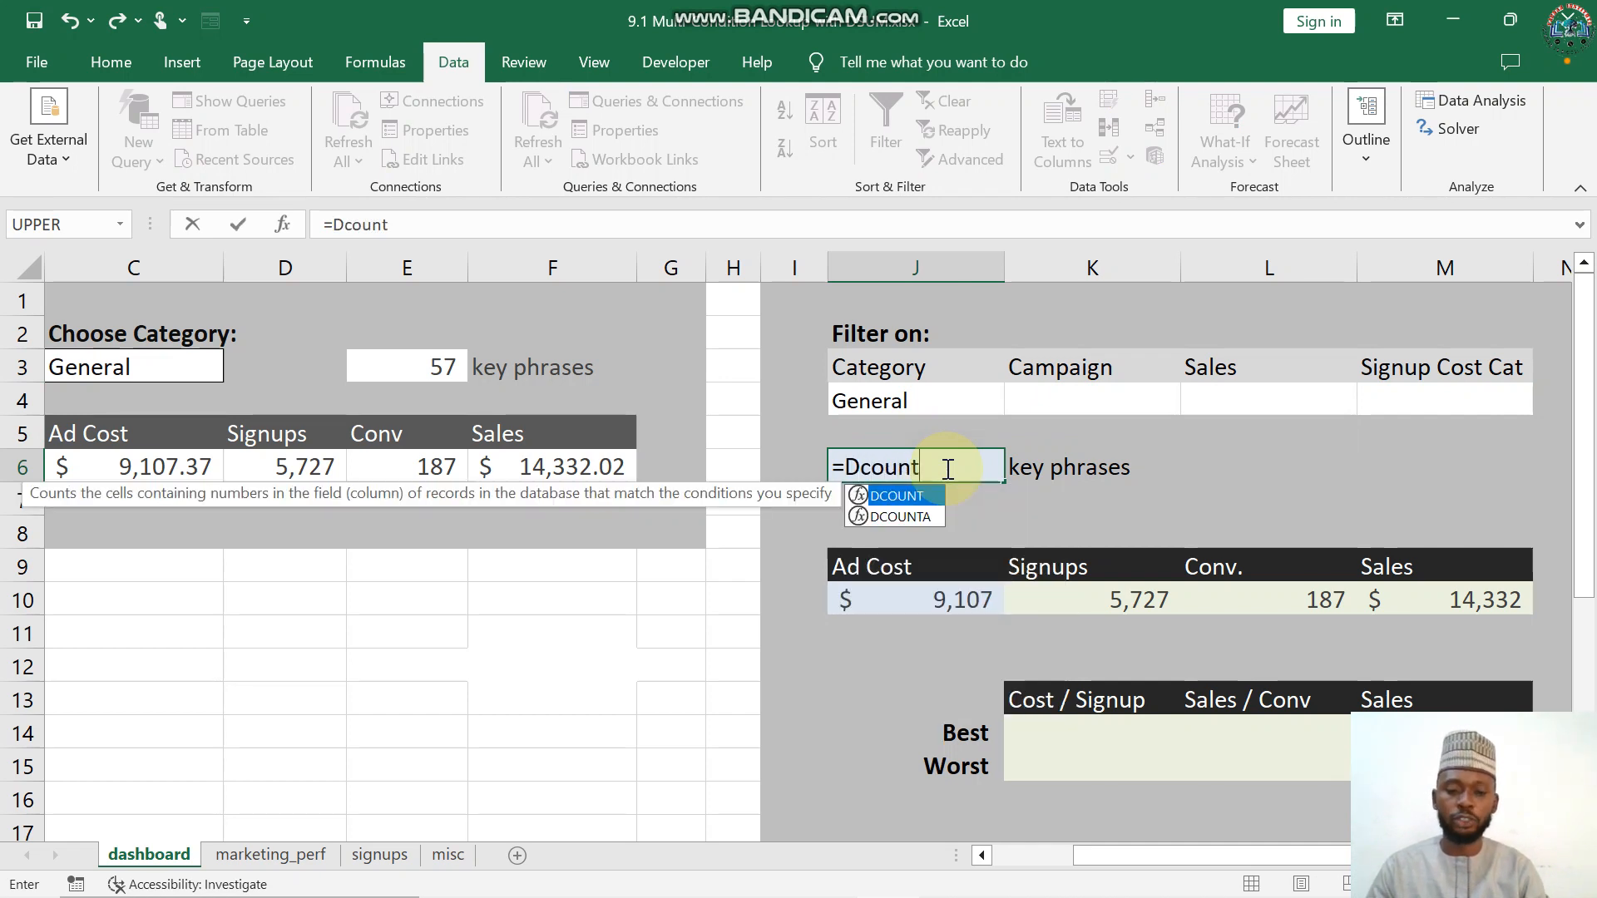
key("Down")
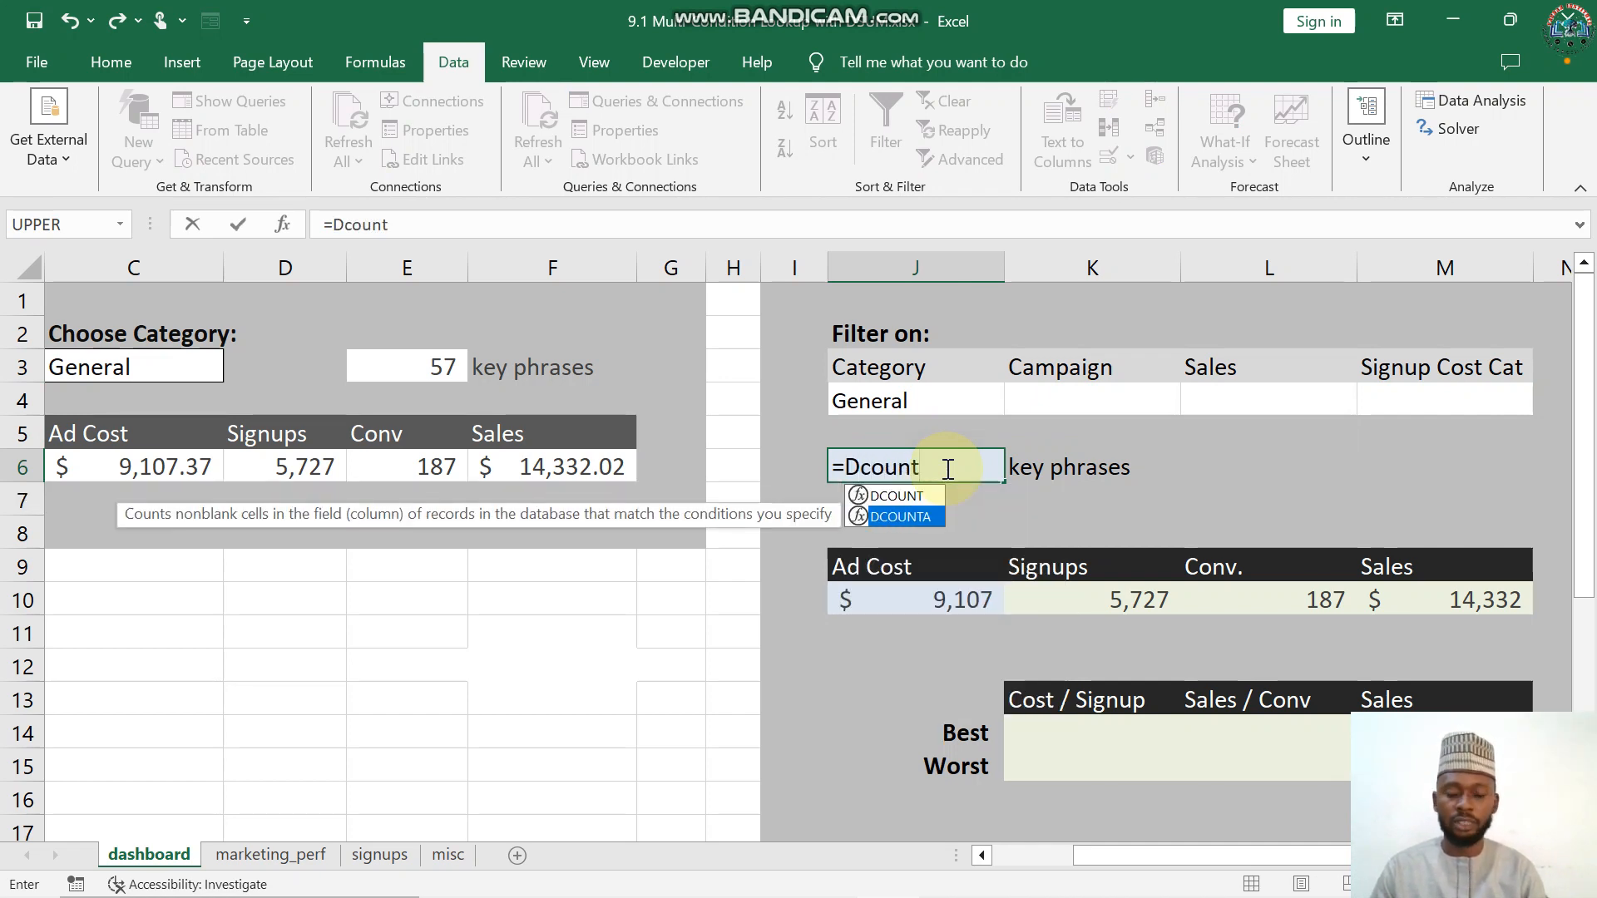
key("Tab")
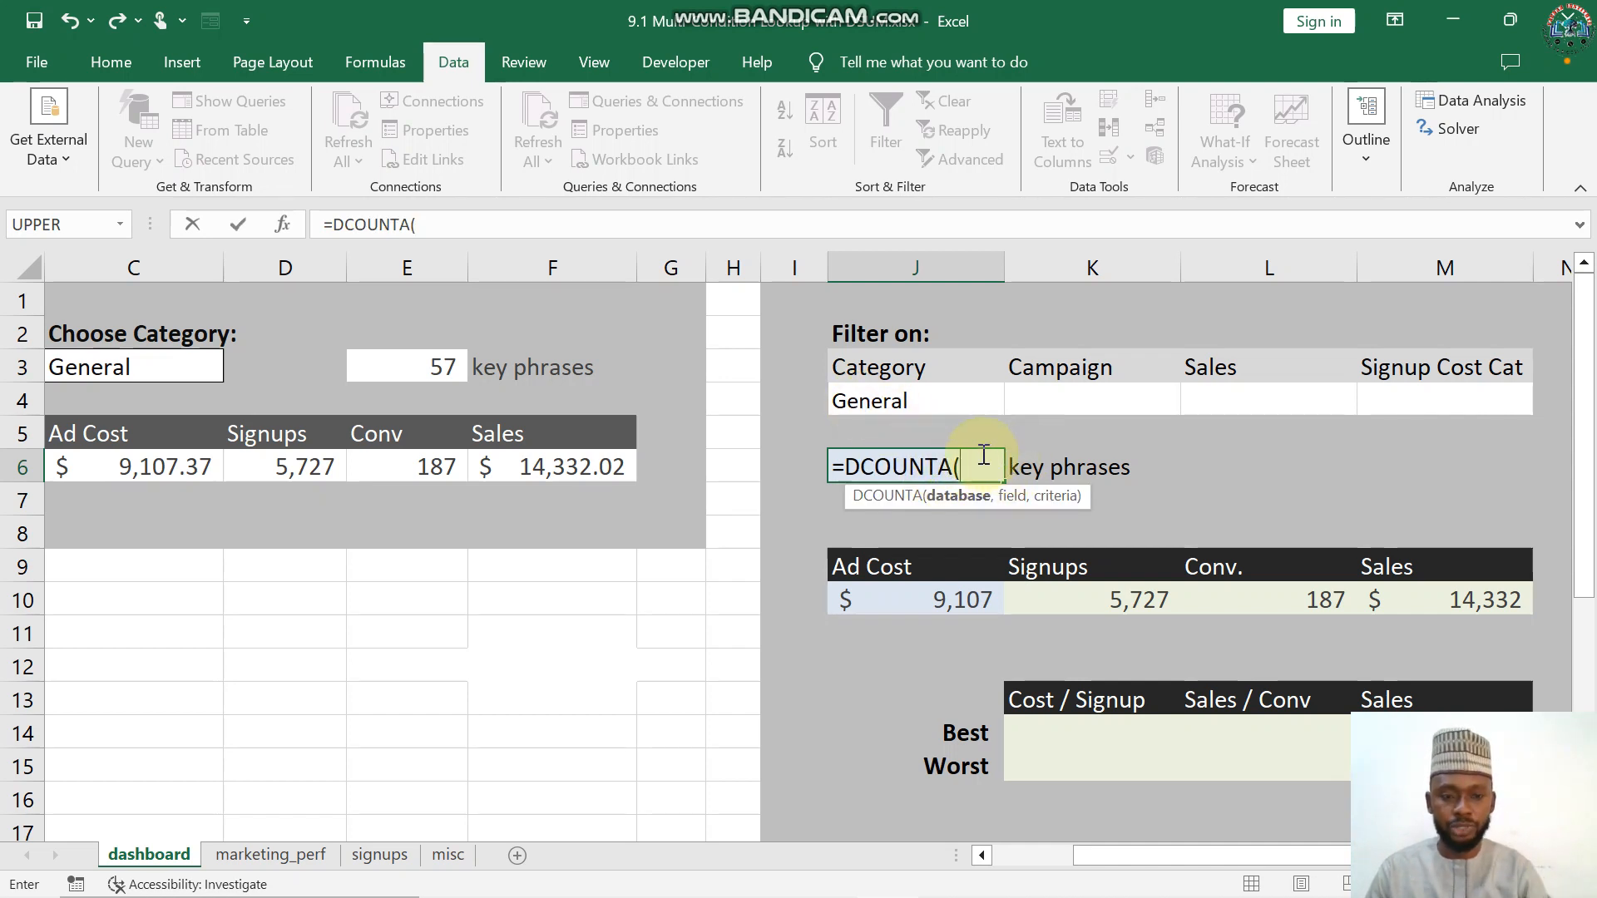
type("Mark")
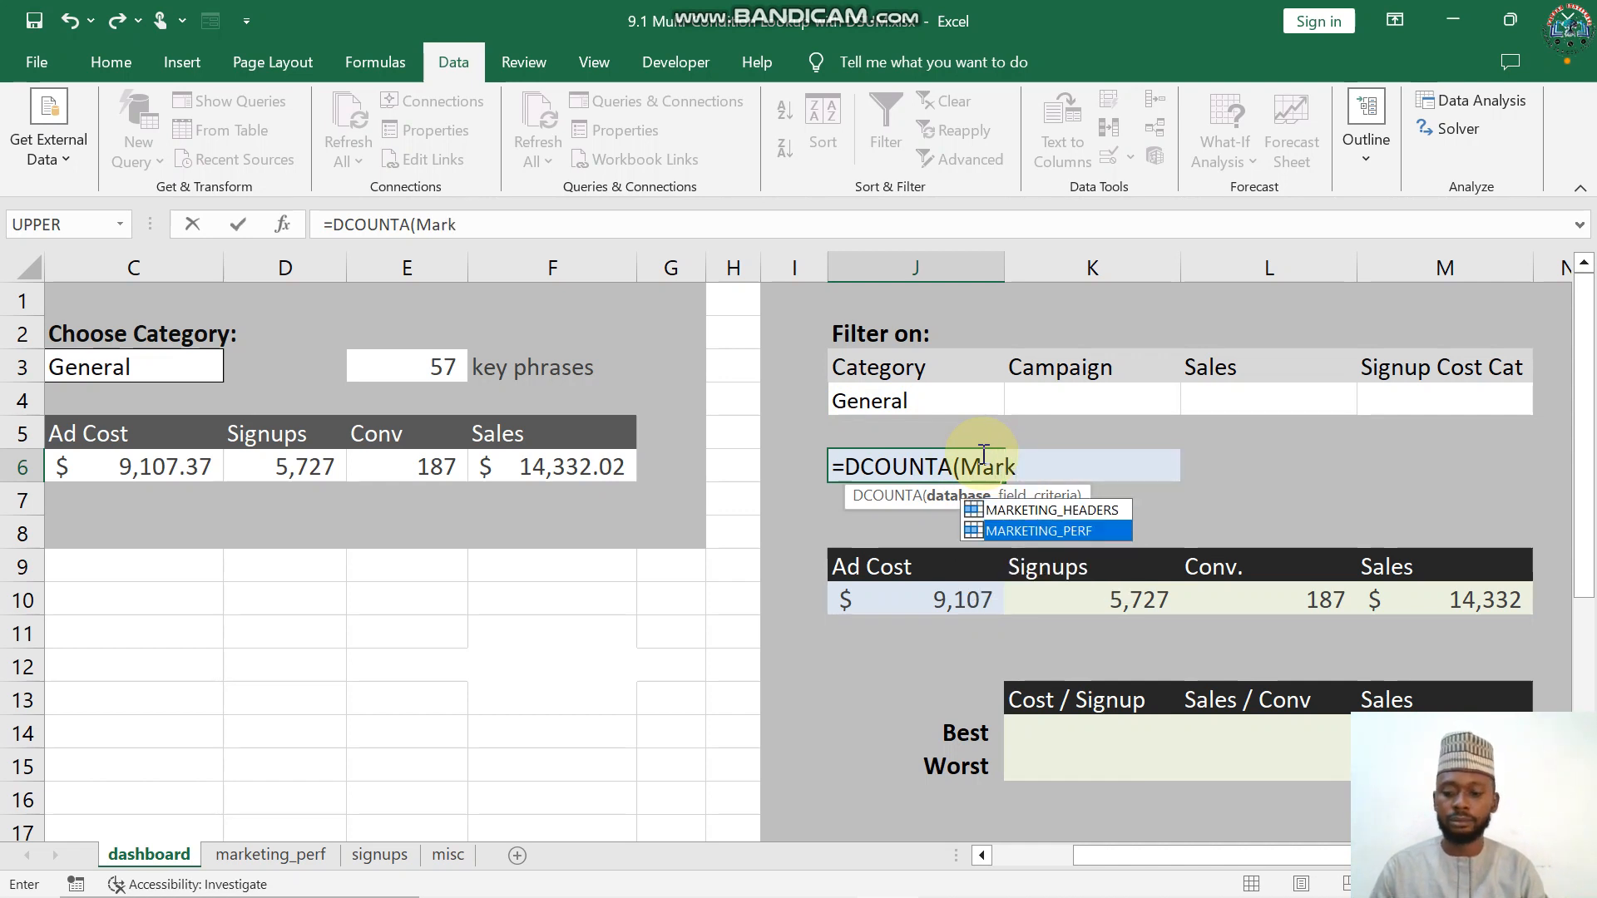
key("Down")
key("Tab")
type(",")
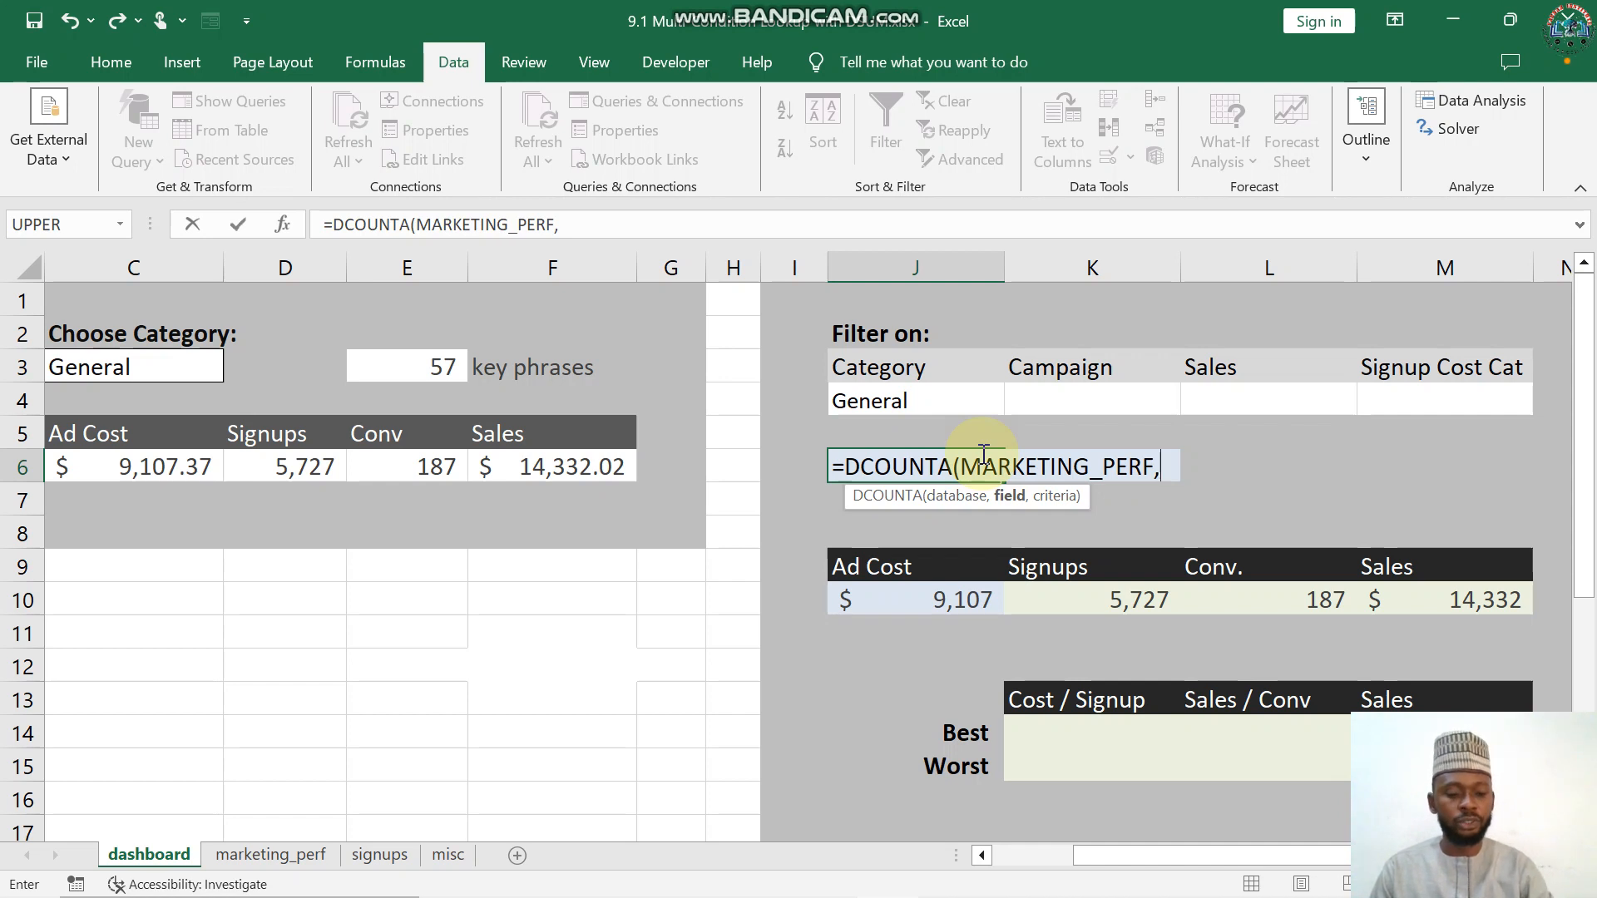
- Complete the DCOUNTA formula in J6 with the field "Unique Key Phrases" and the criteria range J3:M4
type("\"U")
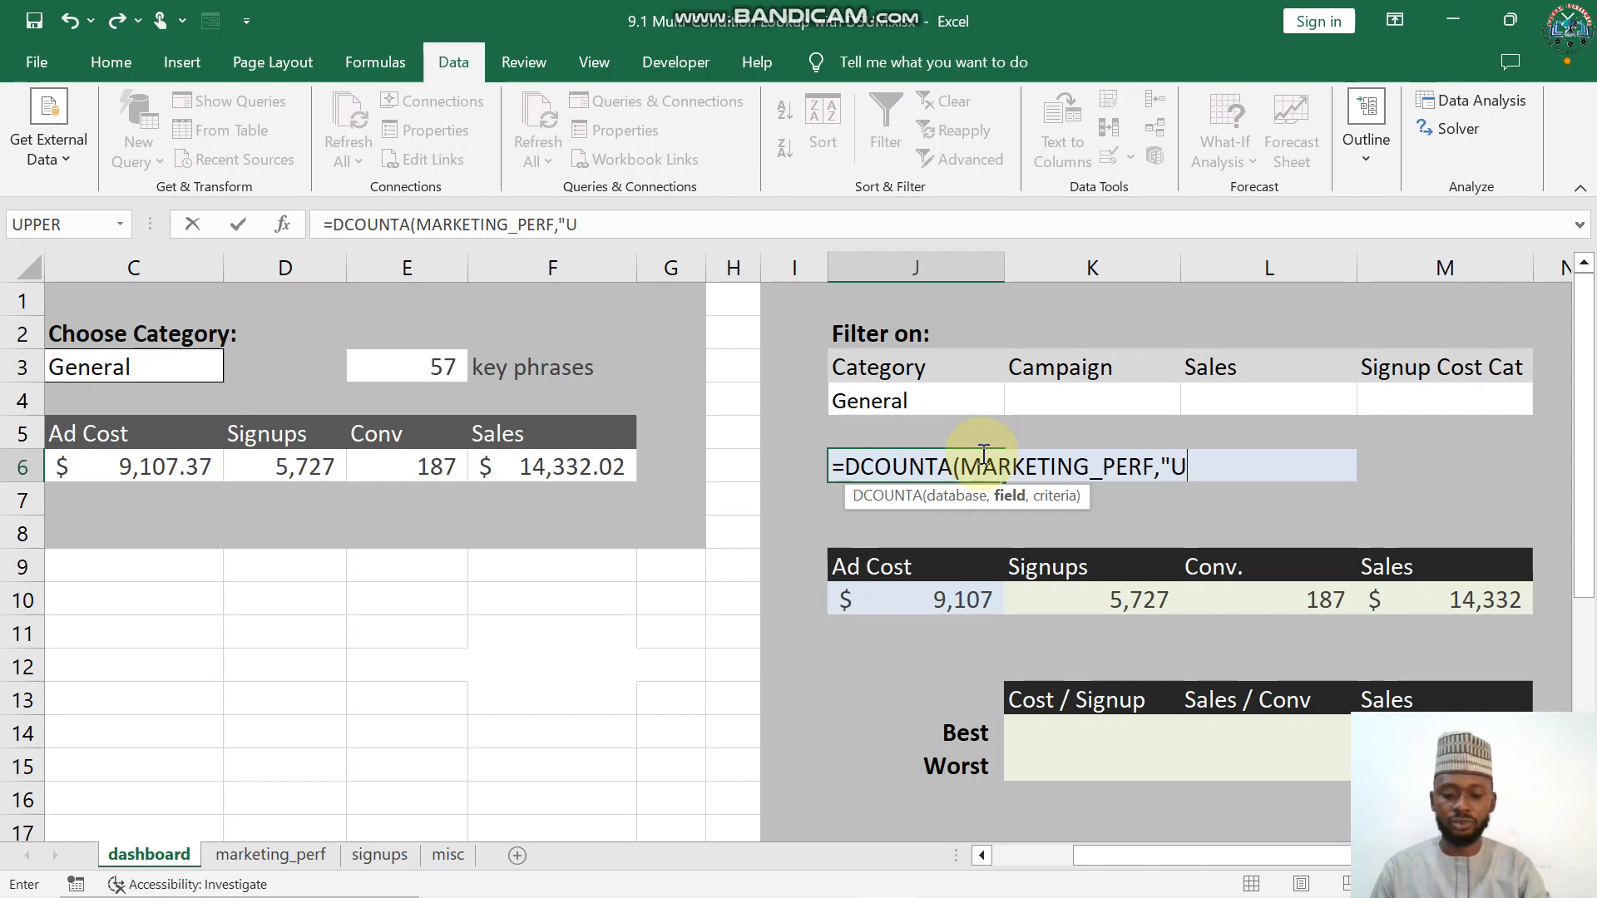
type("nique")
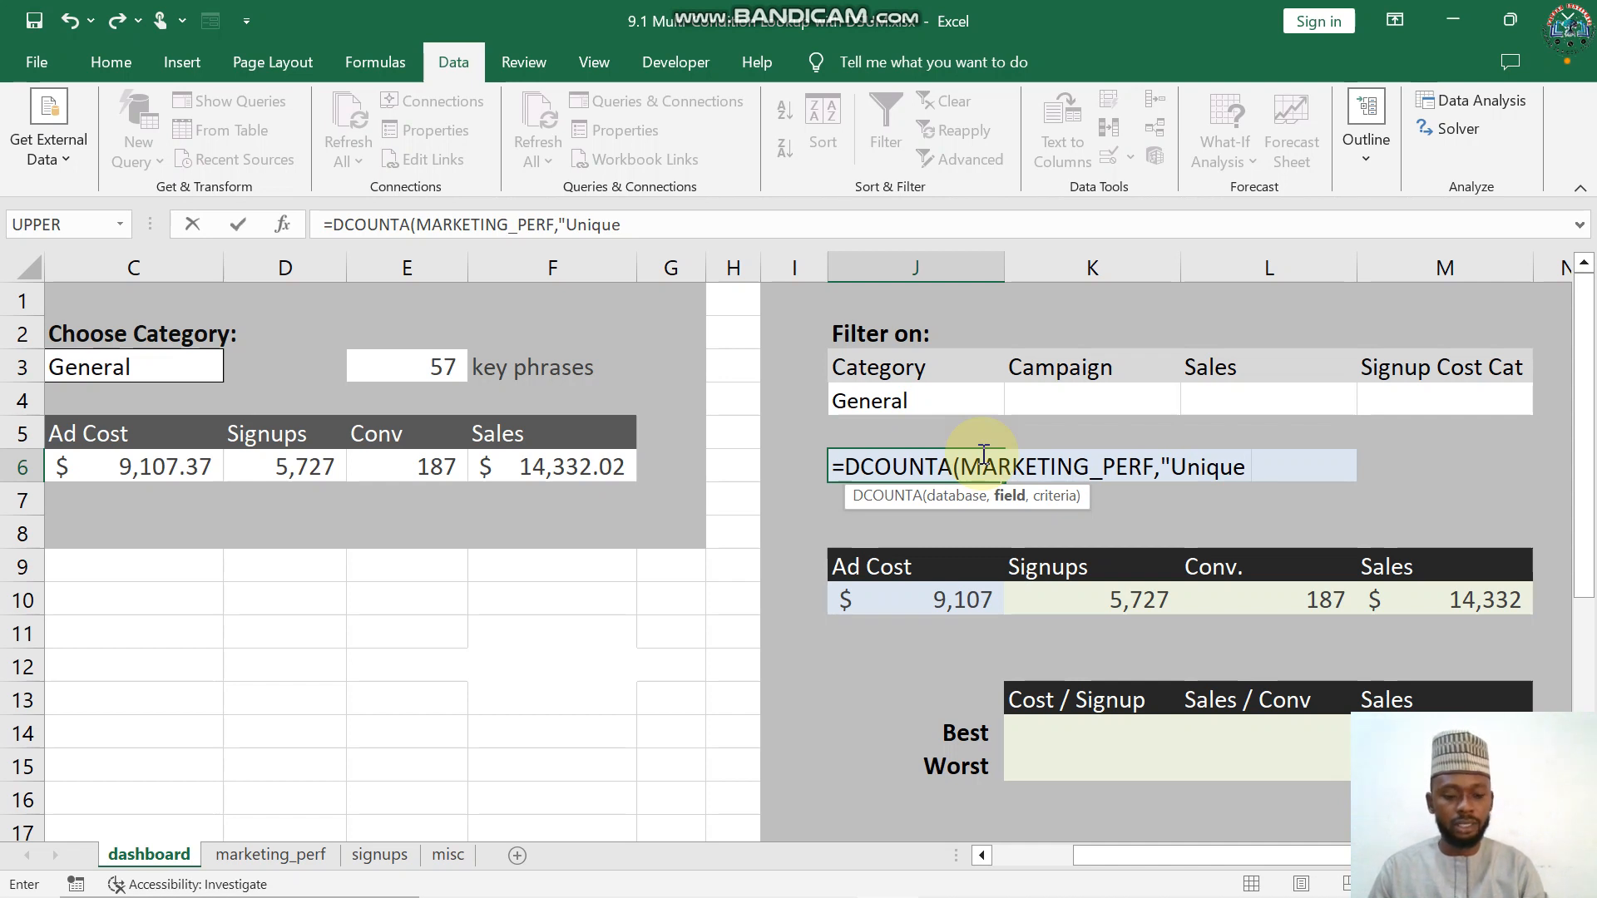
type(" Ke")
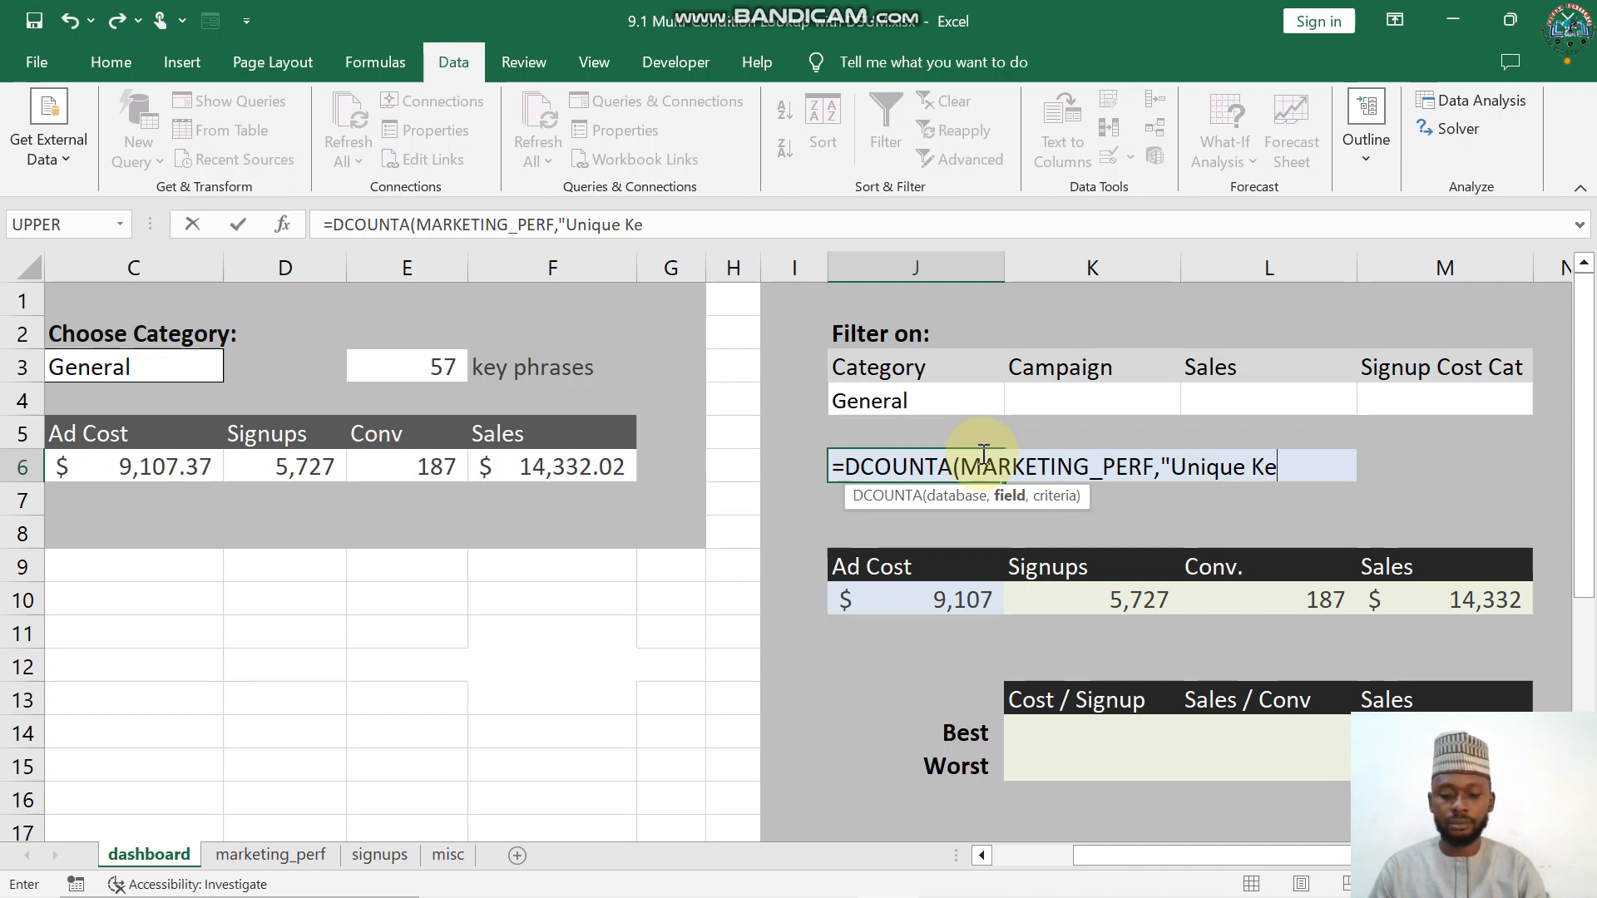
type("y Phrase")
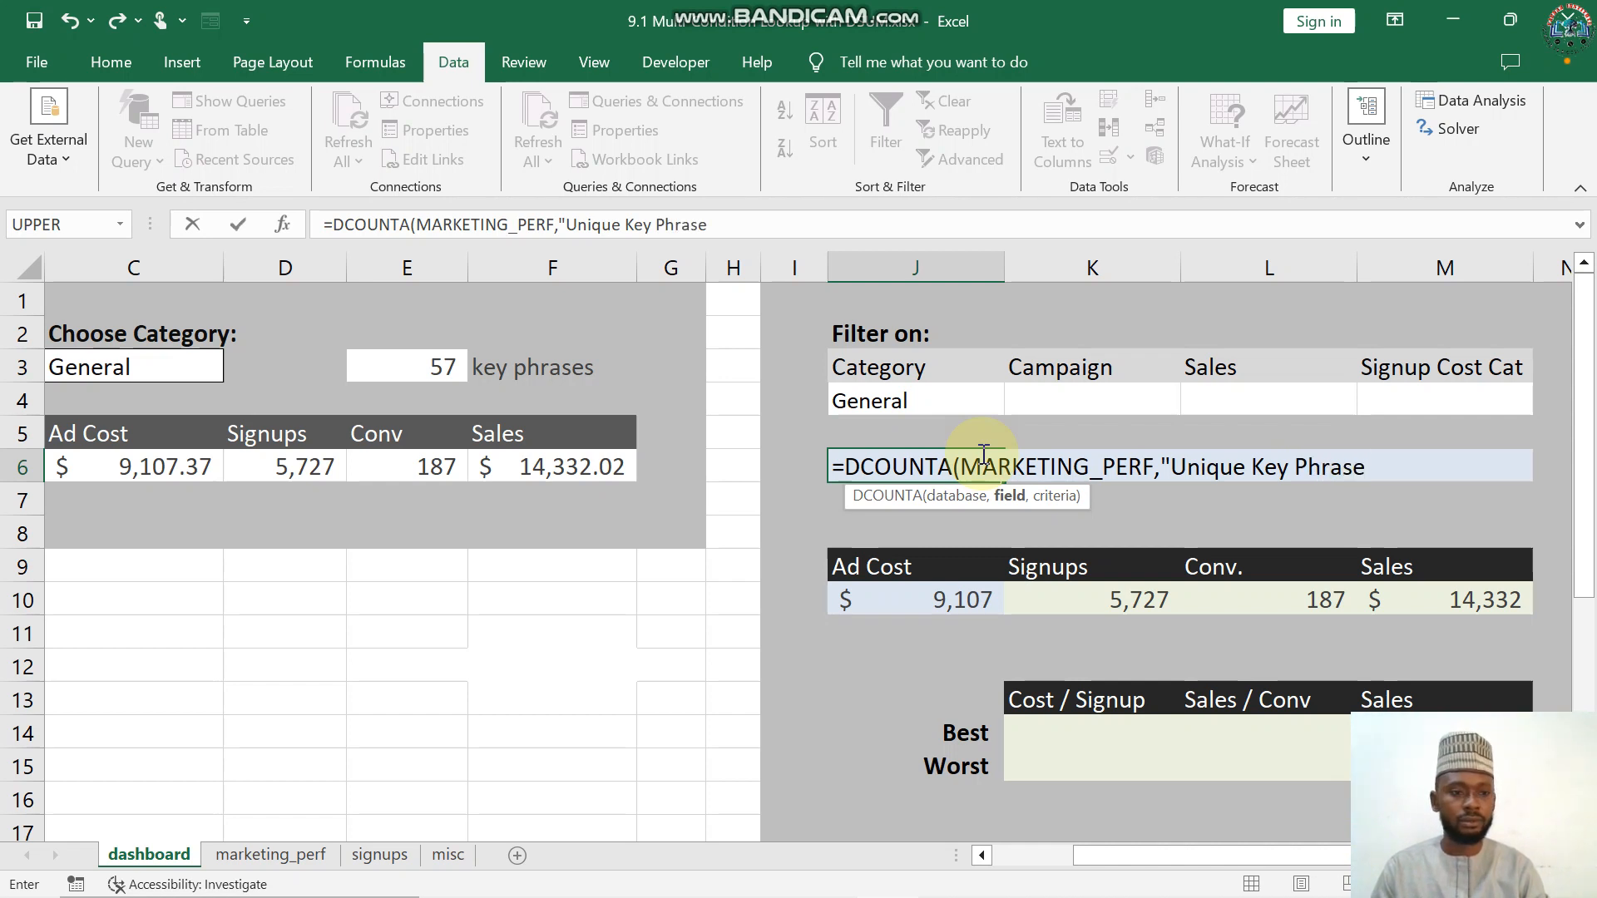
type("s")
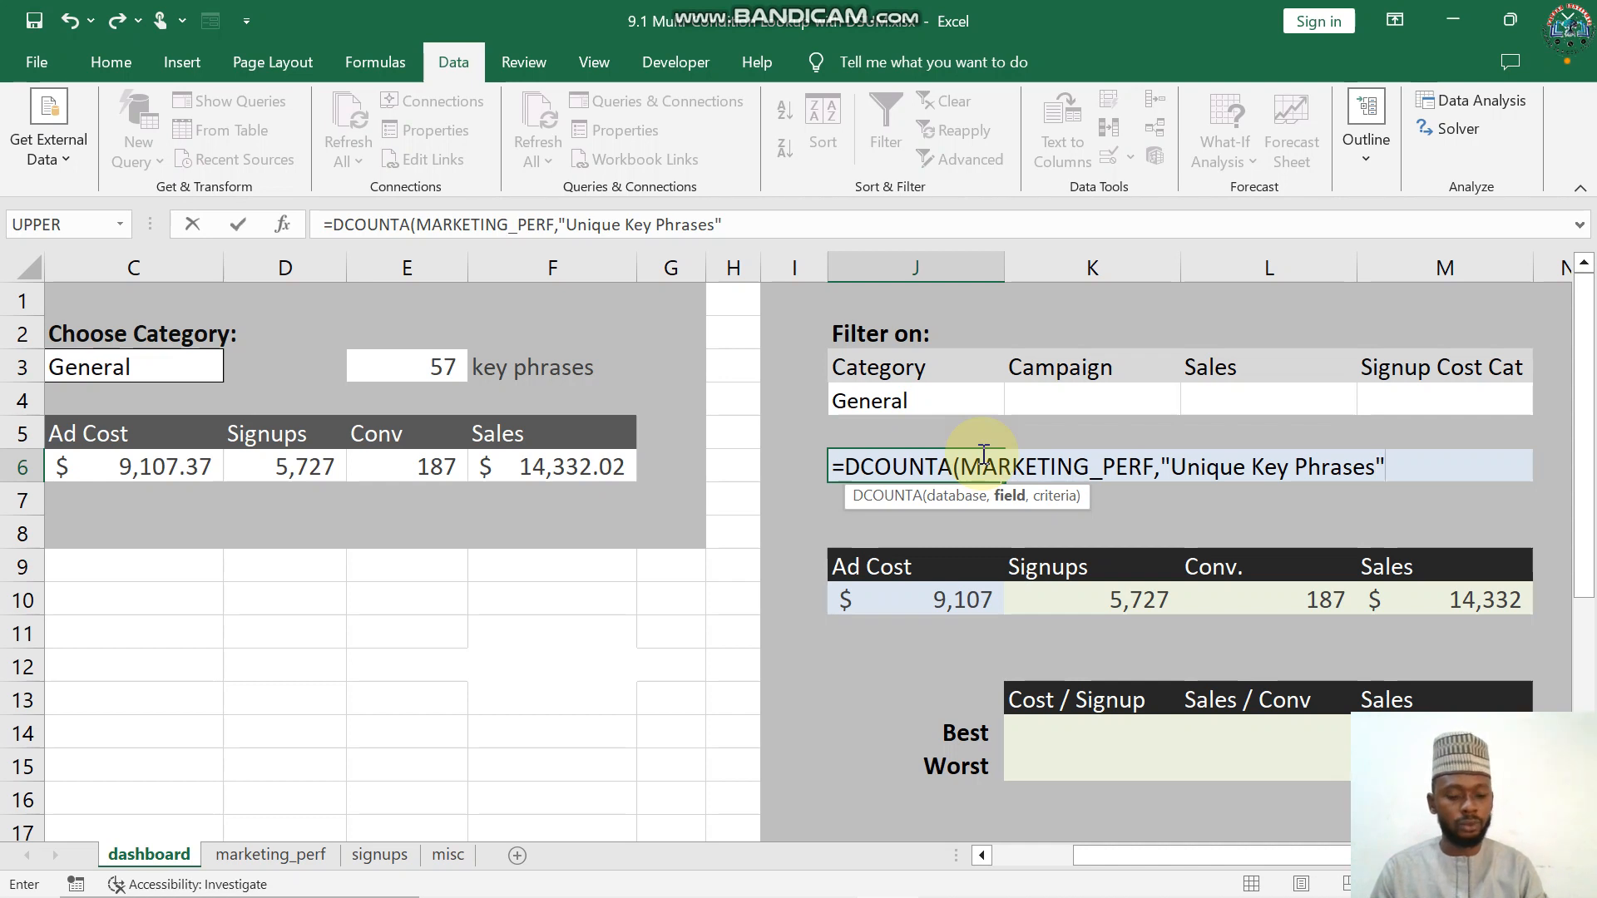
type("\",")
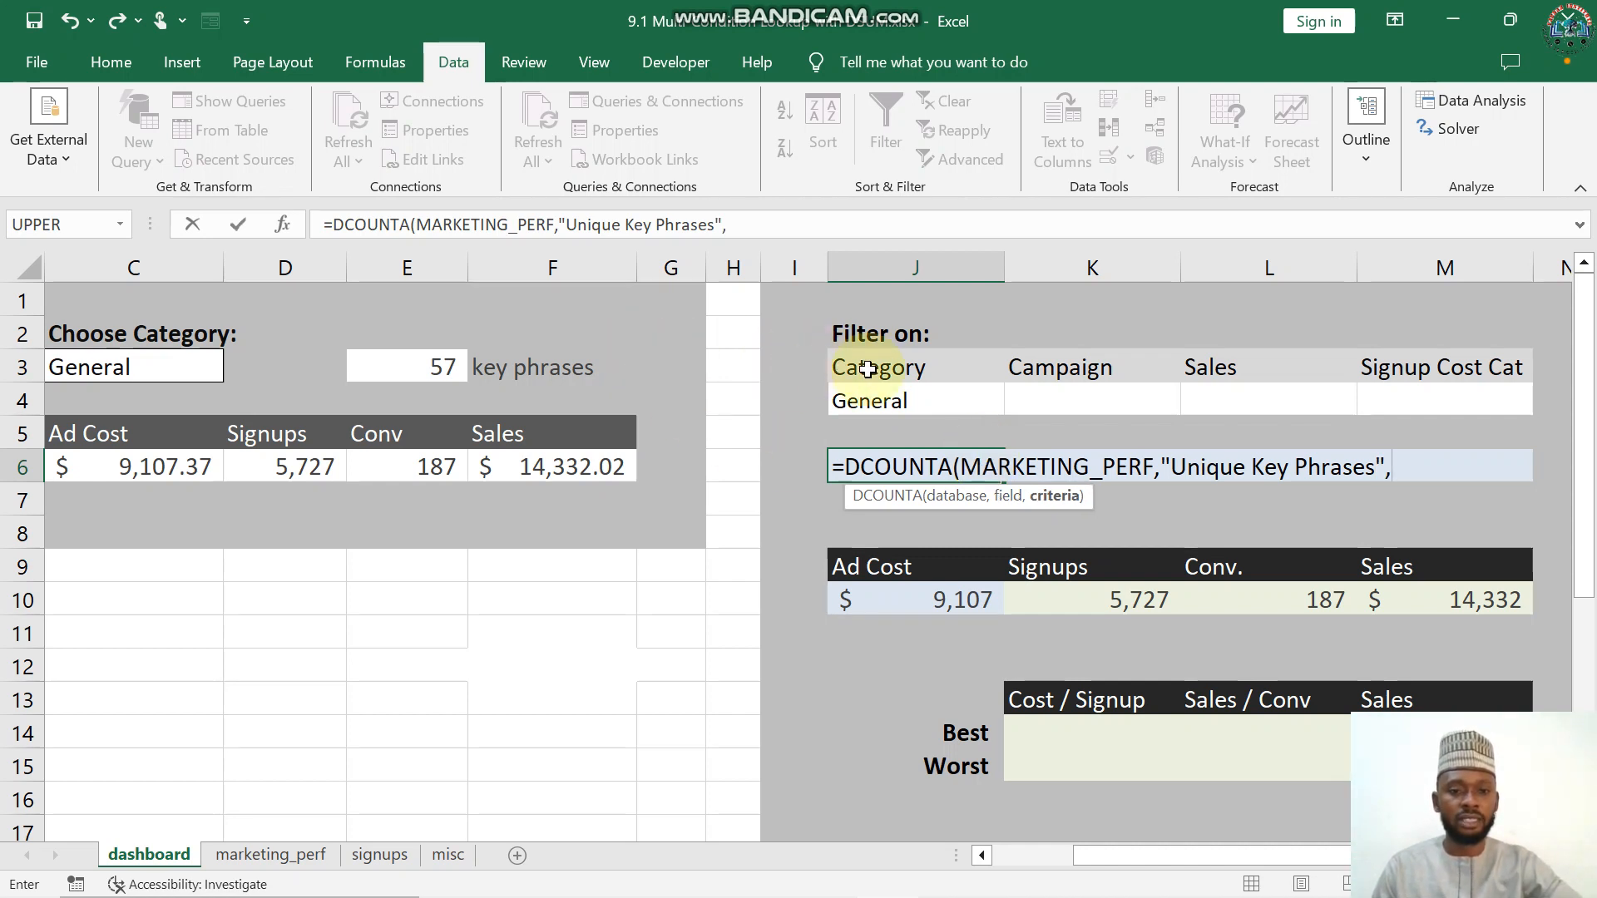
left_click_drag(867, 364, 1399, 404)
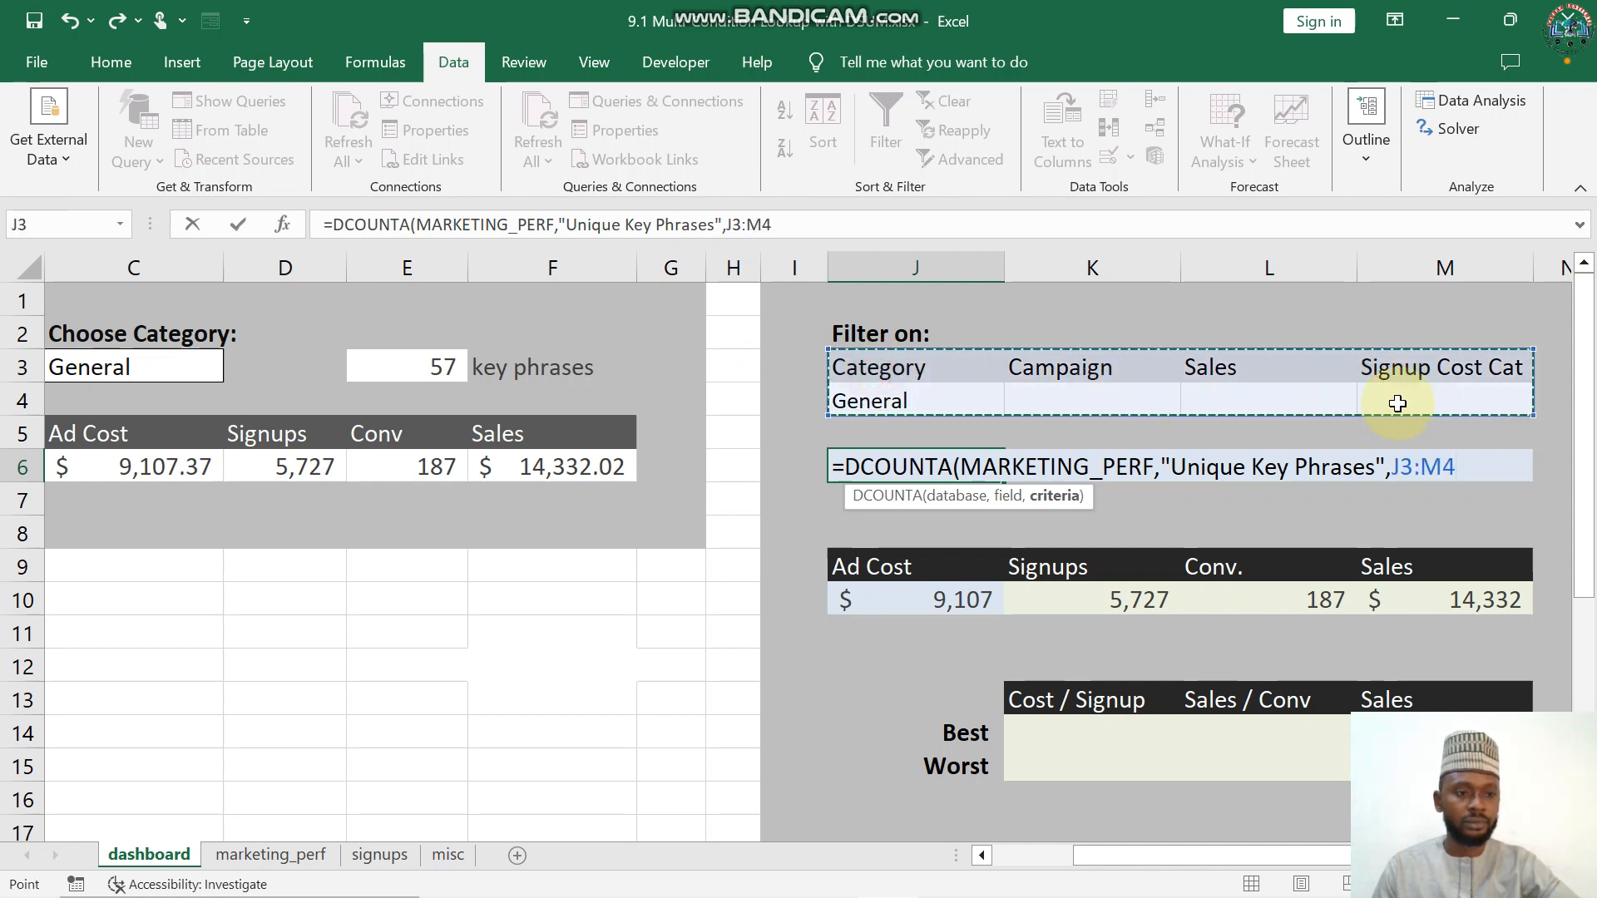
type(")")
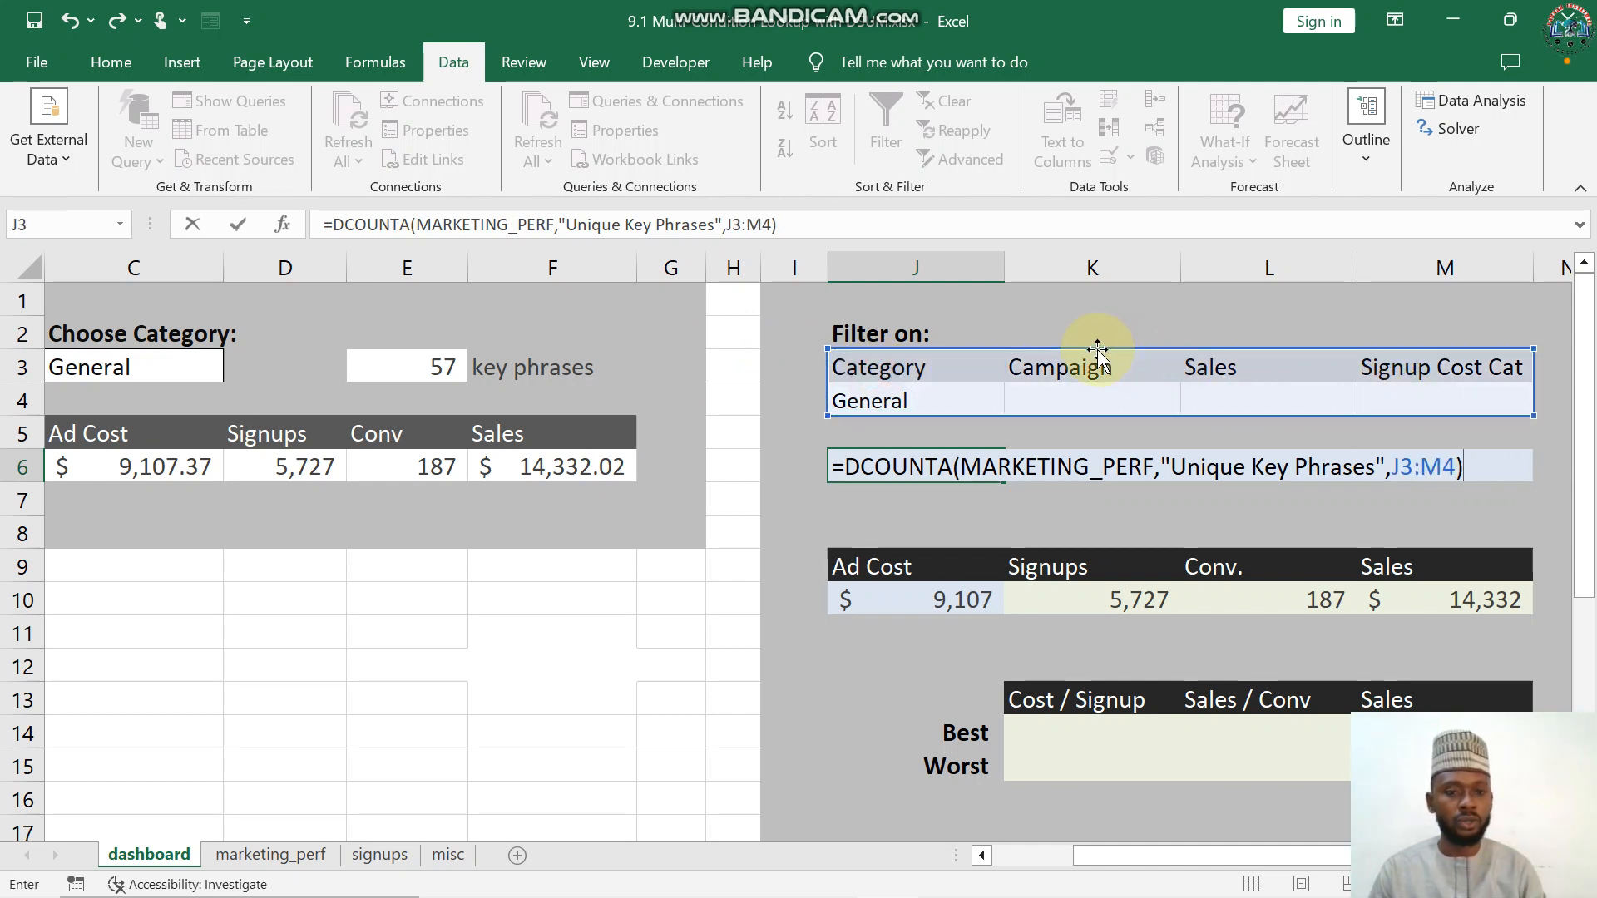
key("Return")
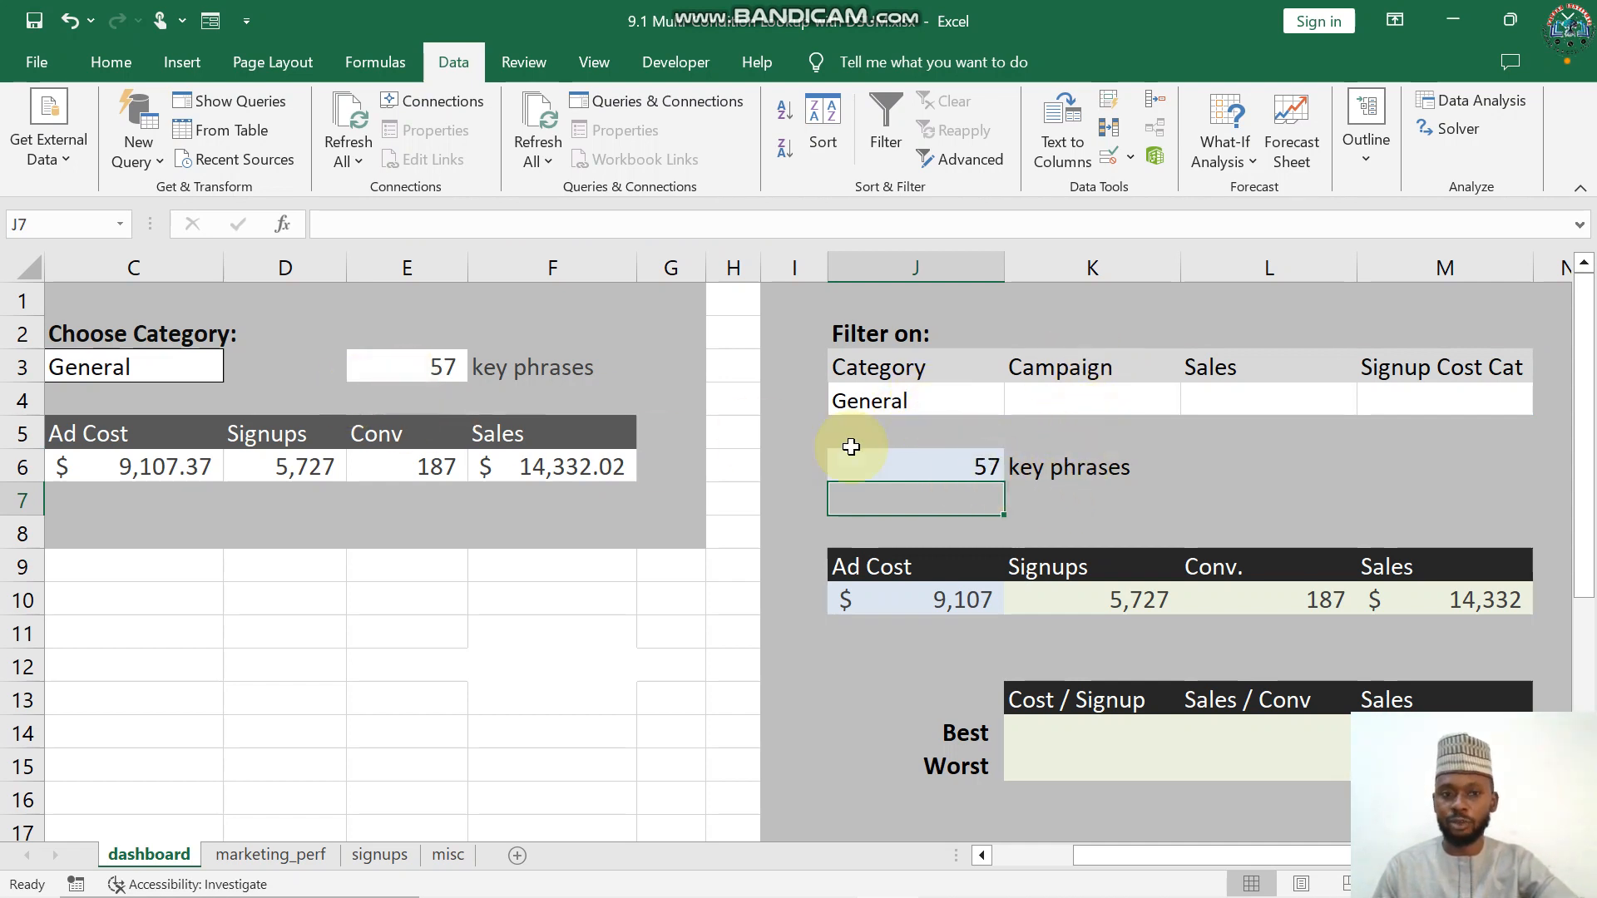
- Set the Campaign filter in K4 to Designer
left_click(1096, 404)
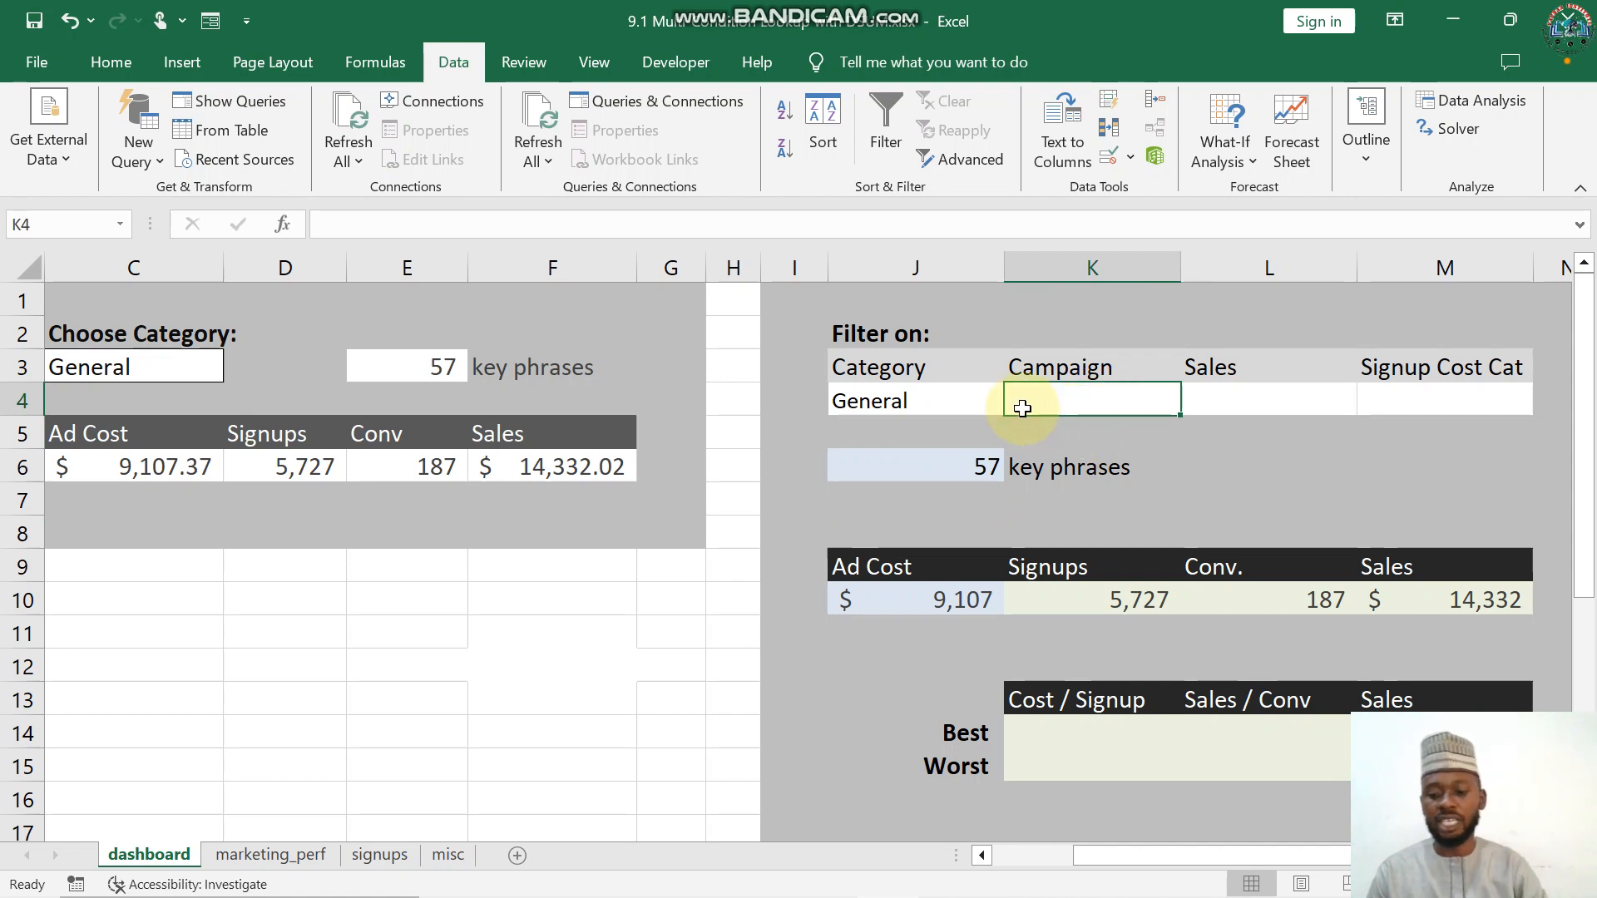
type("Desig")
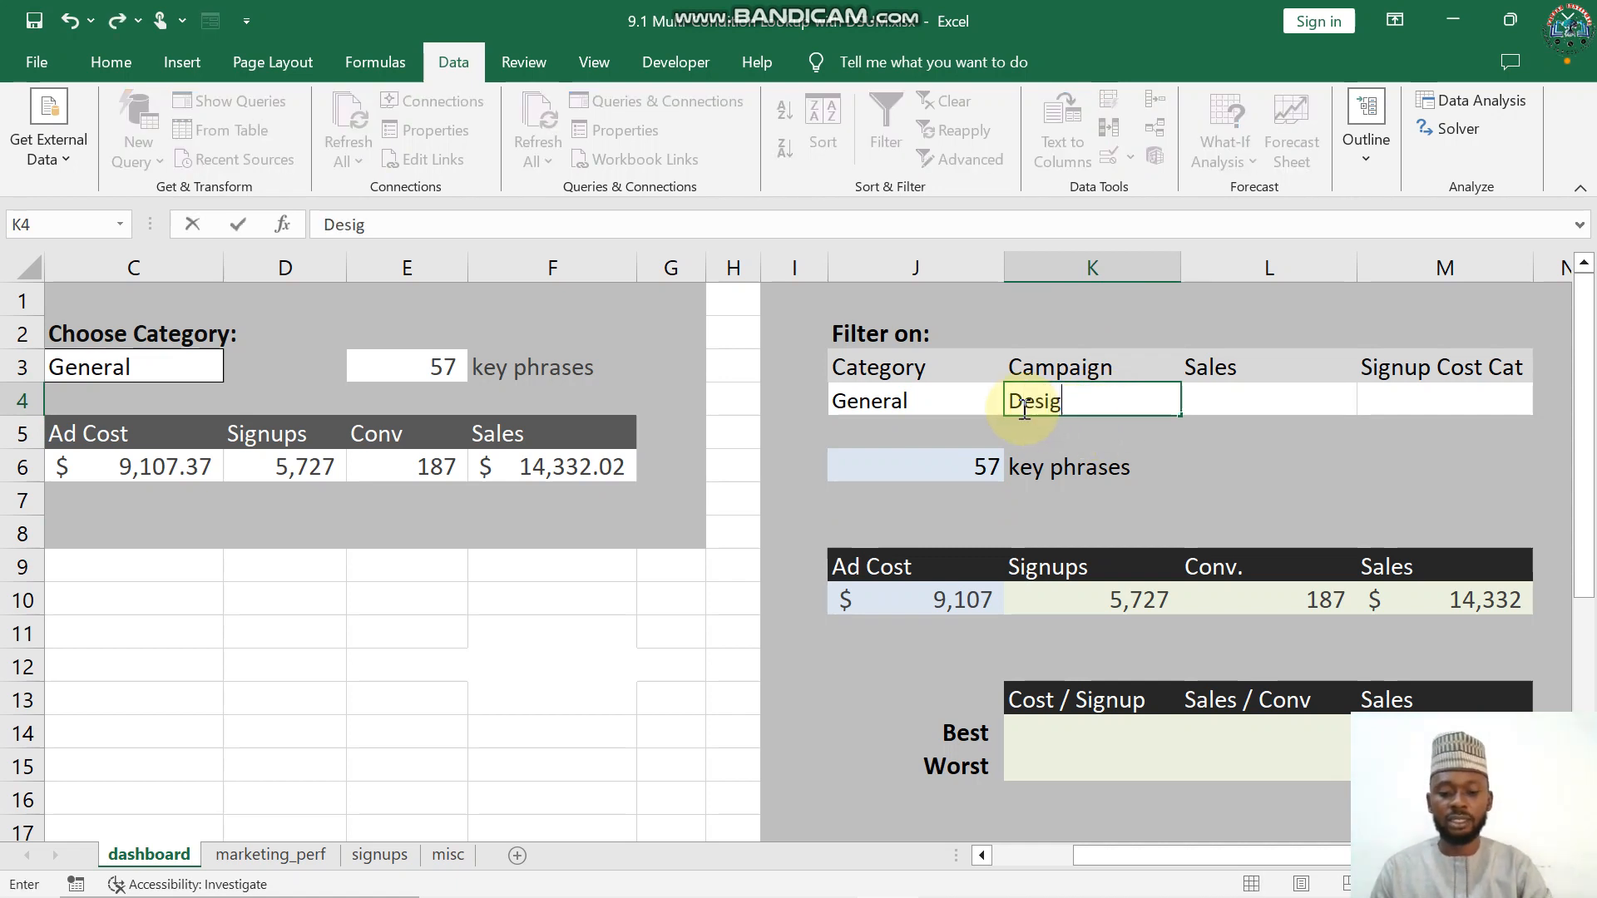
type("ner")
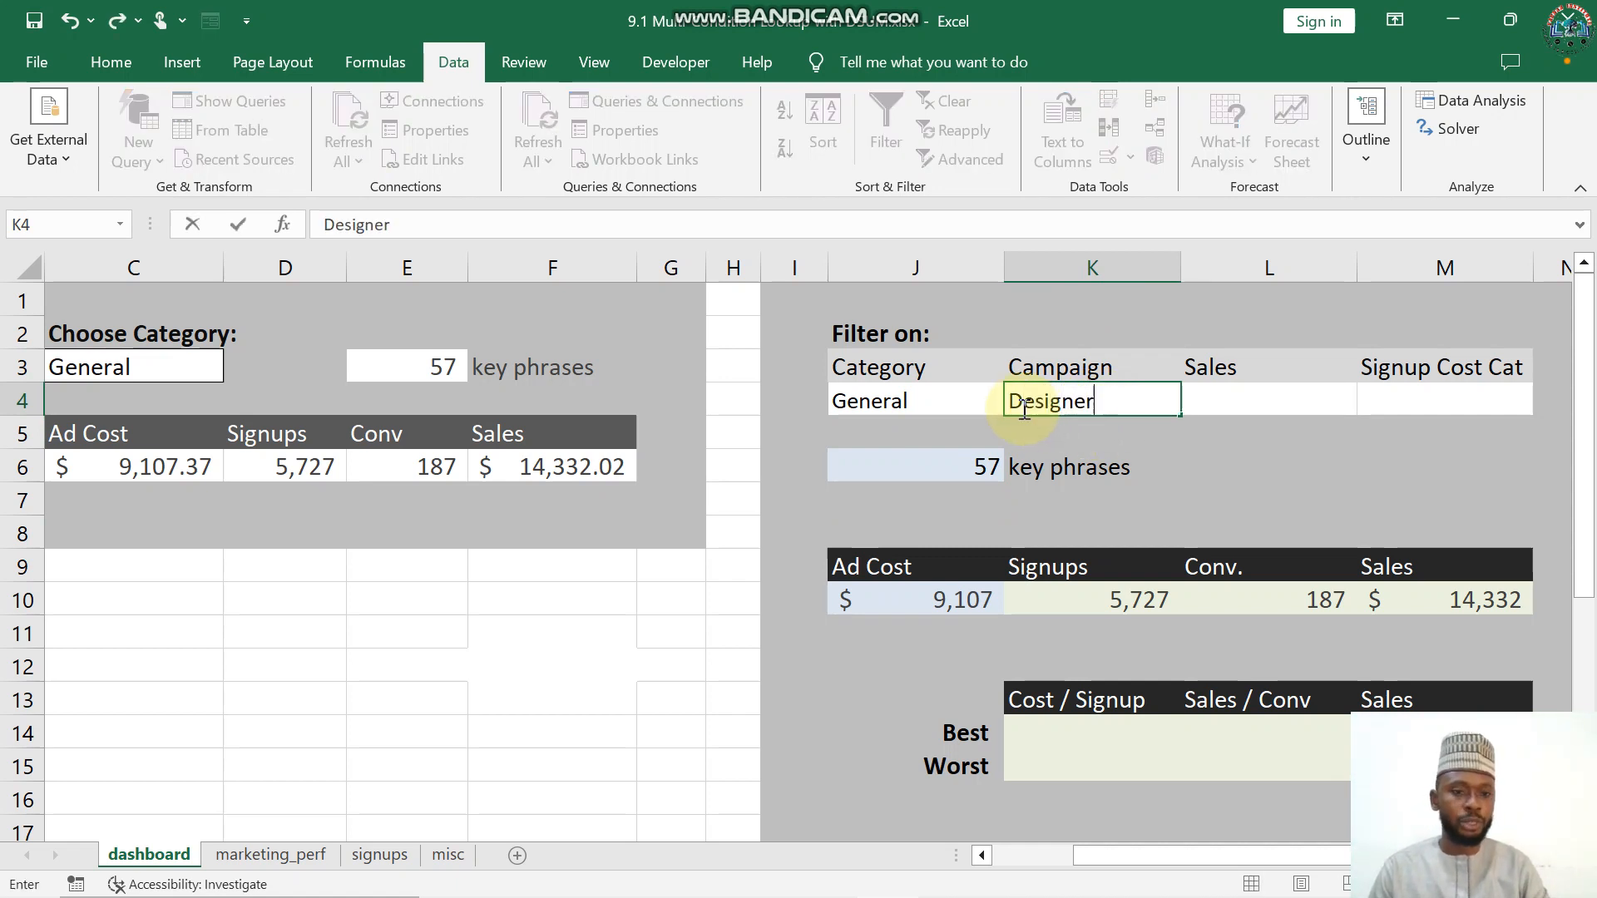
key("Return")
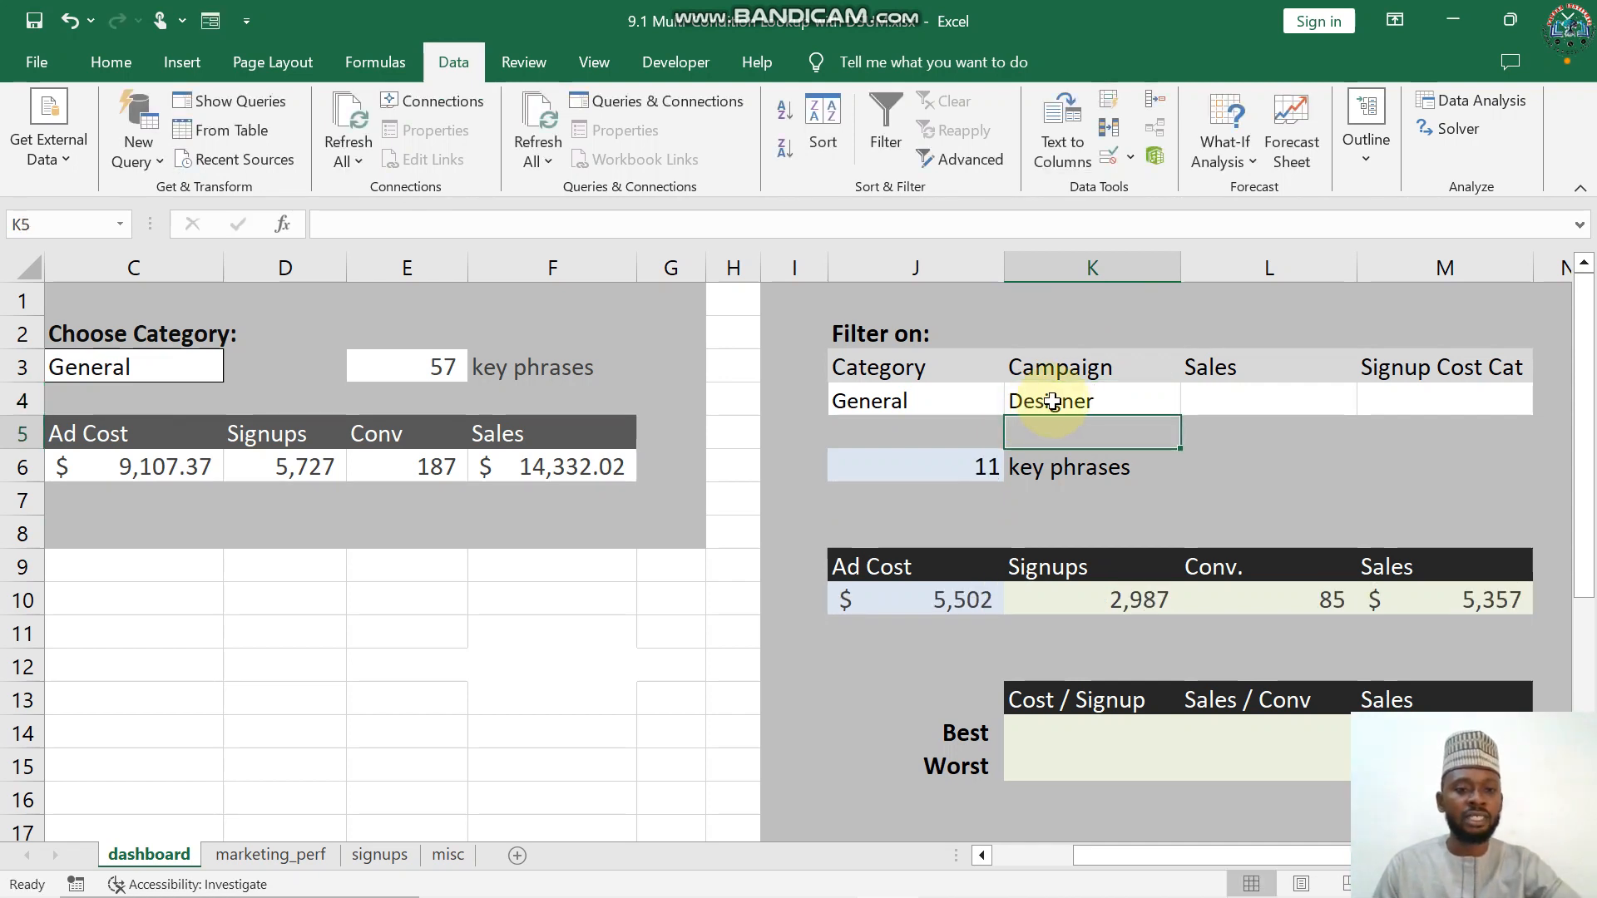
- Check the campaign names on the marketing_perf sheet and replace the dashboard's Campaign filter in K4 with Discount
left_click(1034, 401)
double_click(1093, 406)
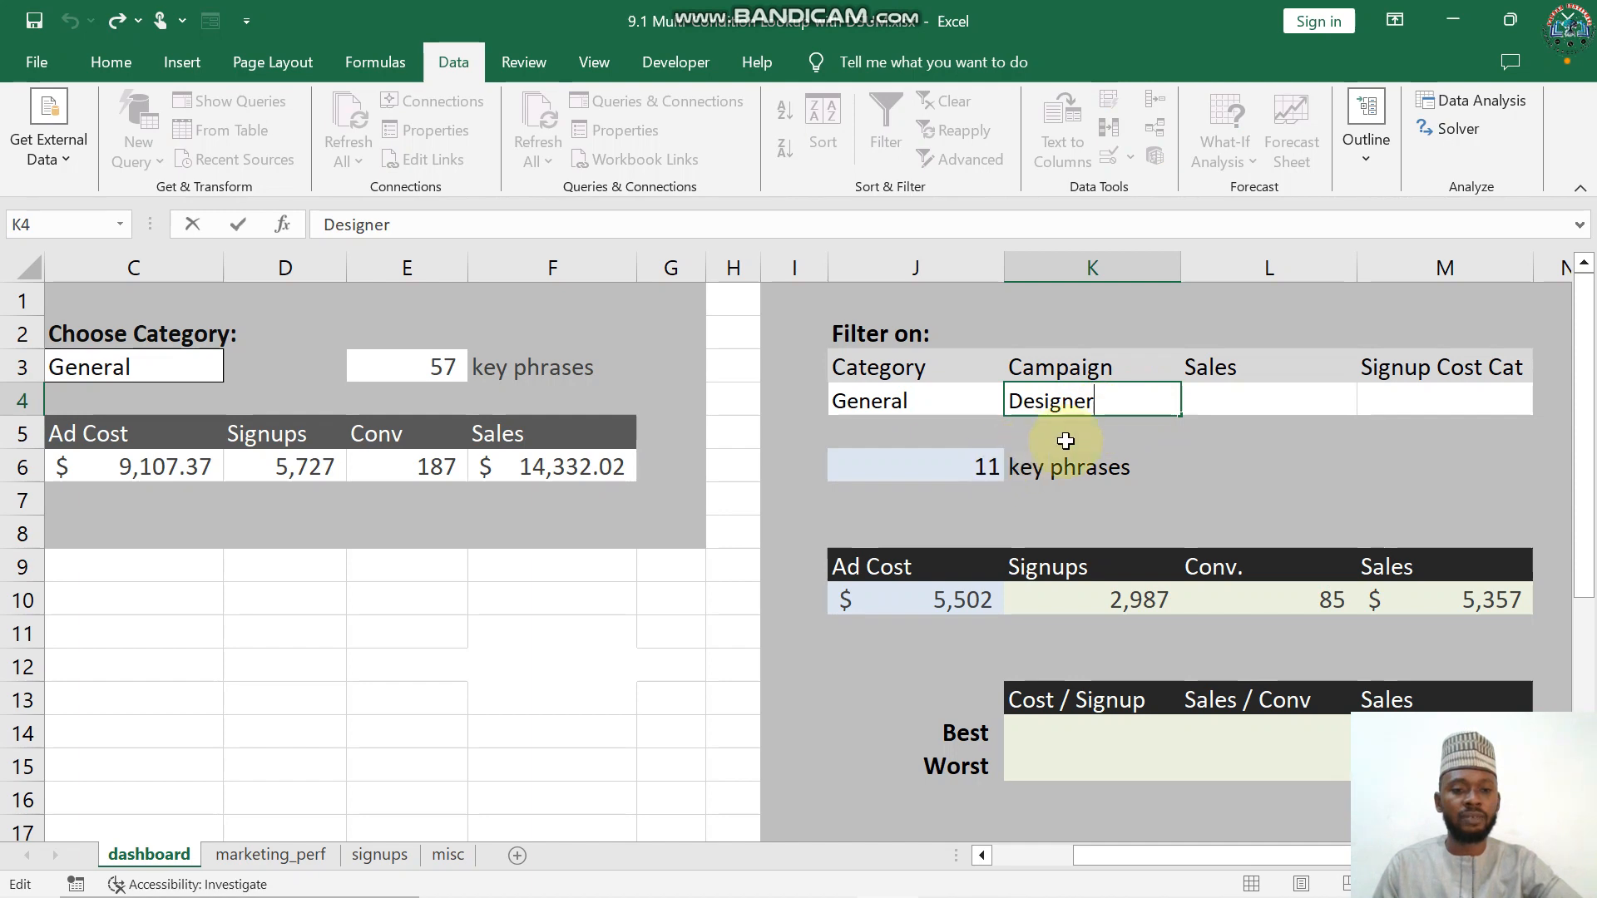
left_click(302, 857)
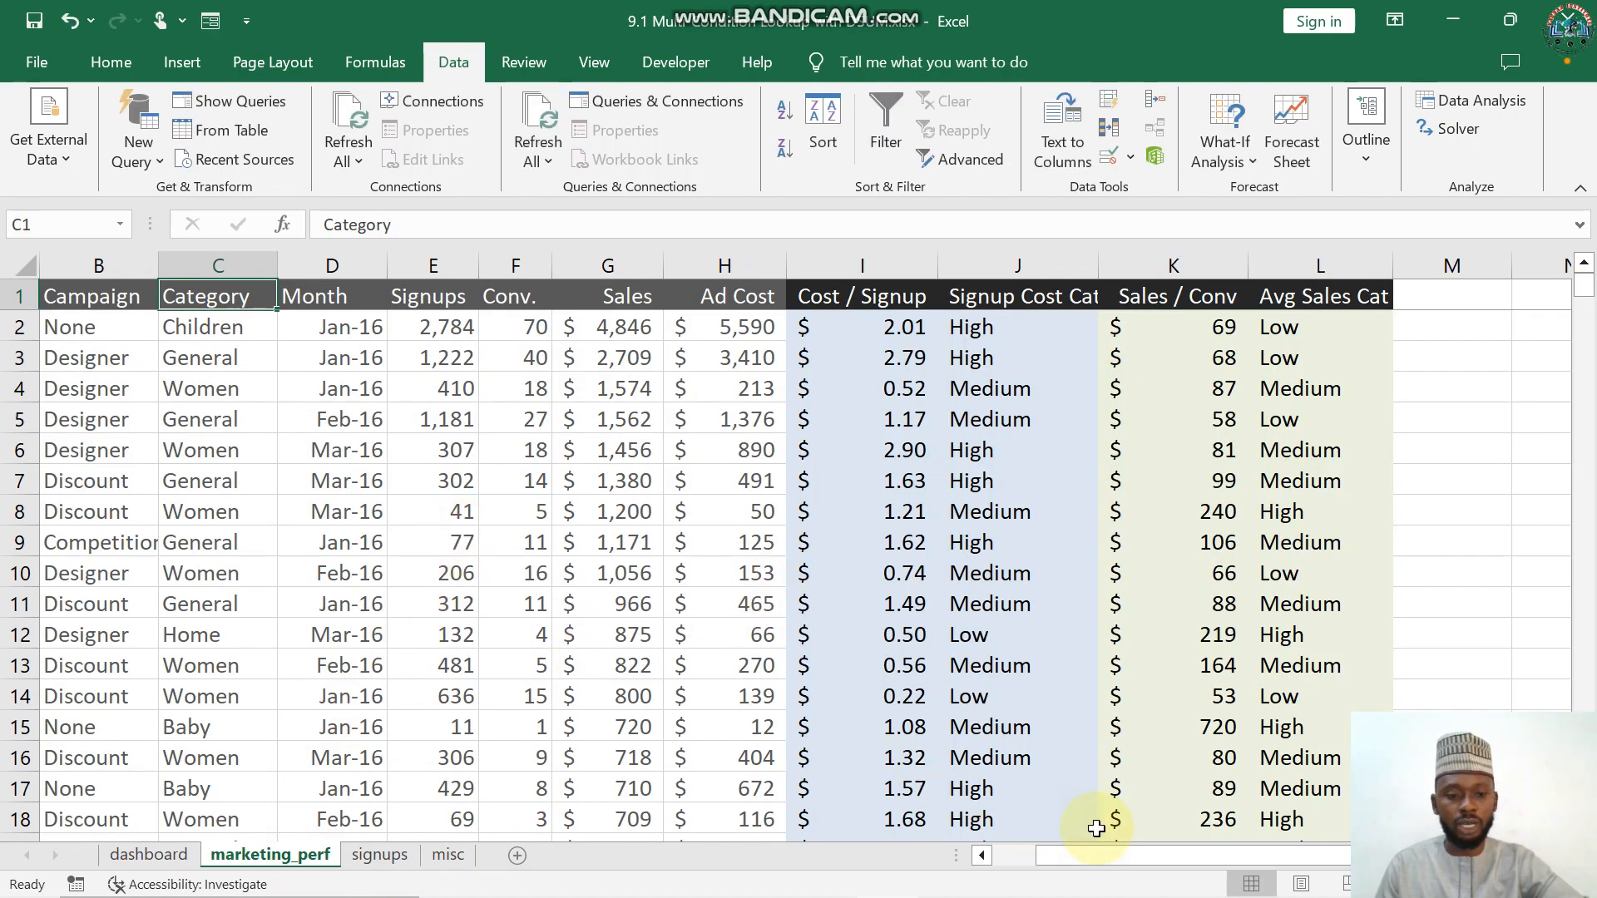
left_click_drag(1093, 857, 965, 865)
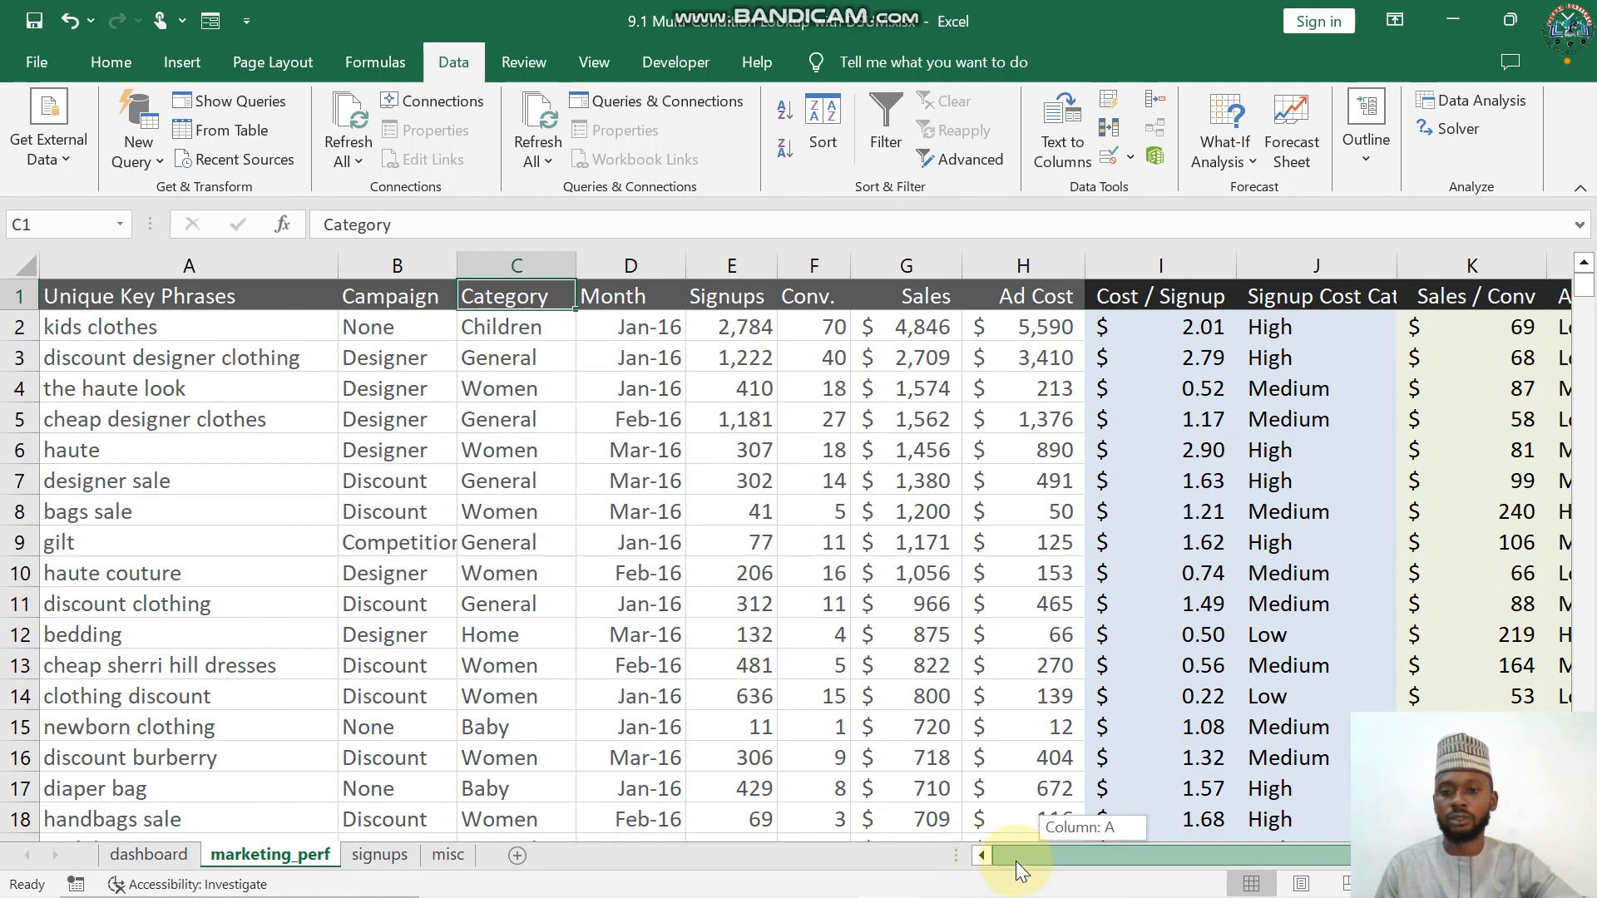
left_click_drag(1015, 861, 928, 823)
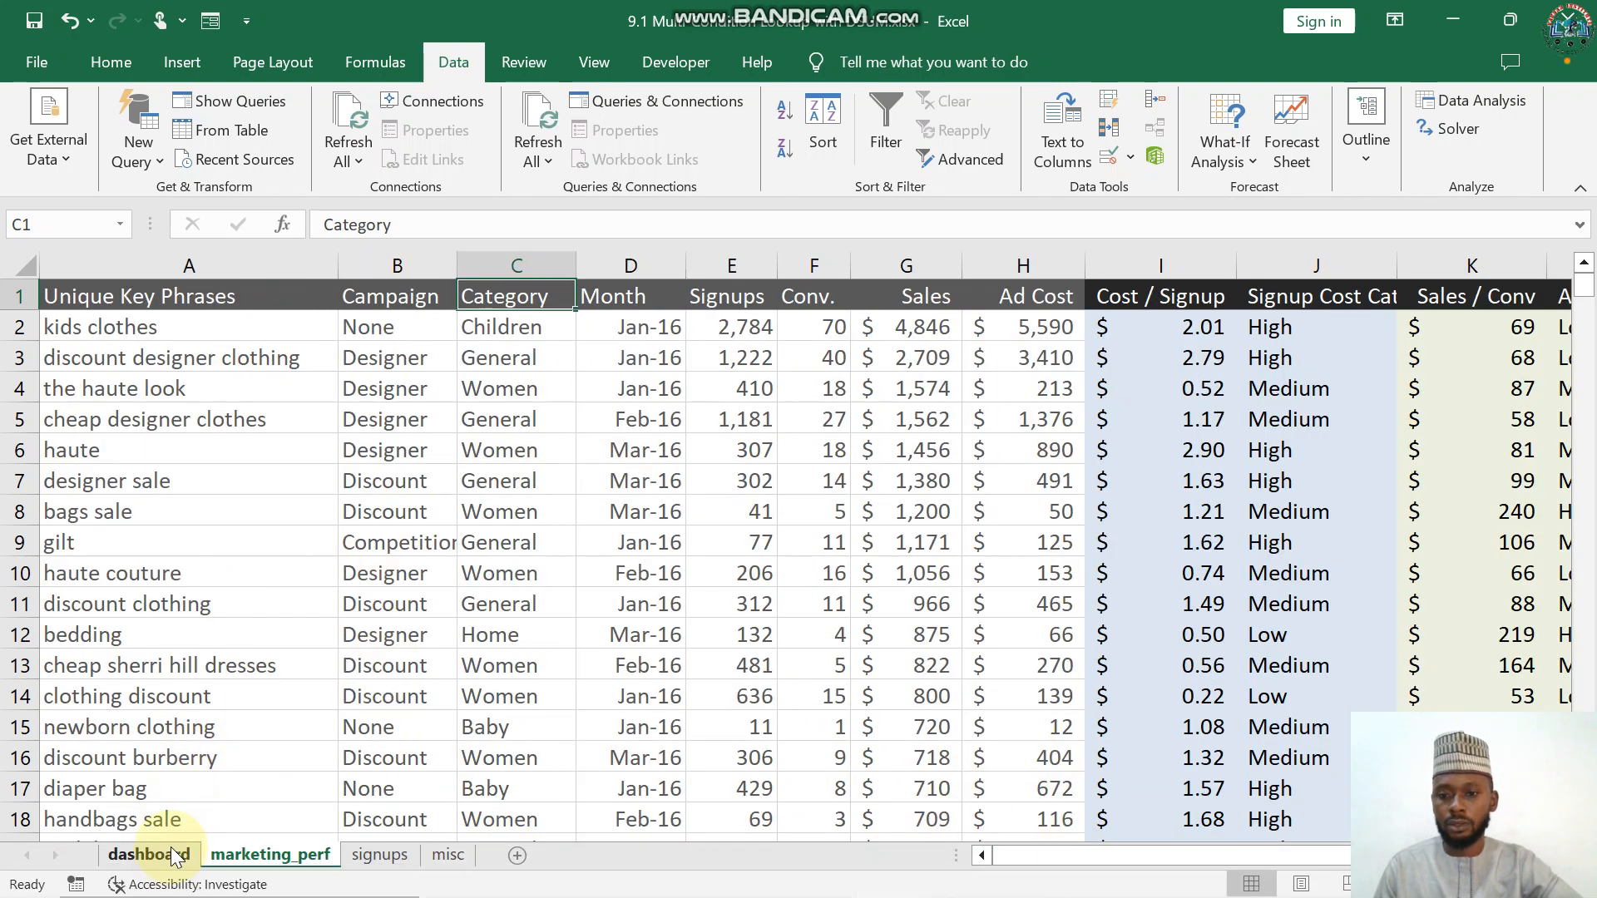
left_click(152, 857)
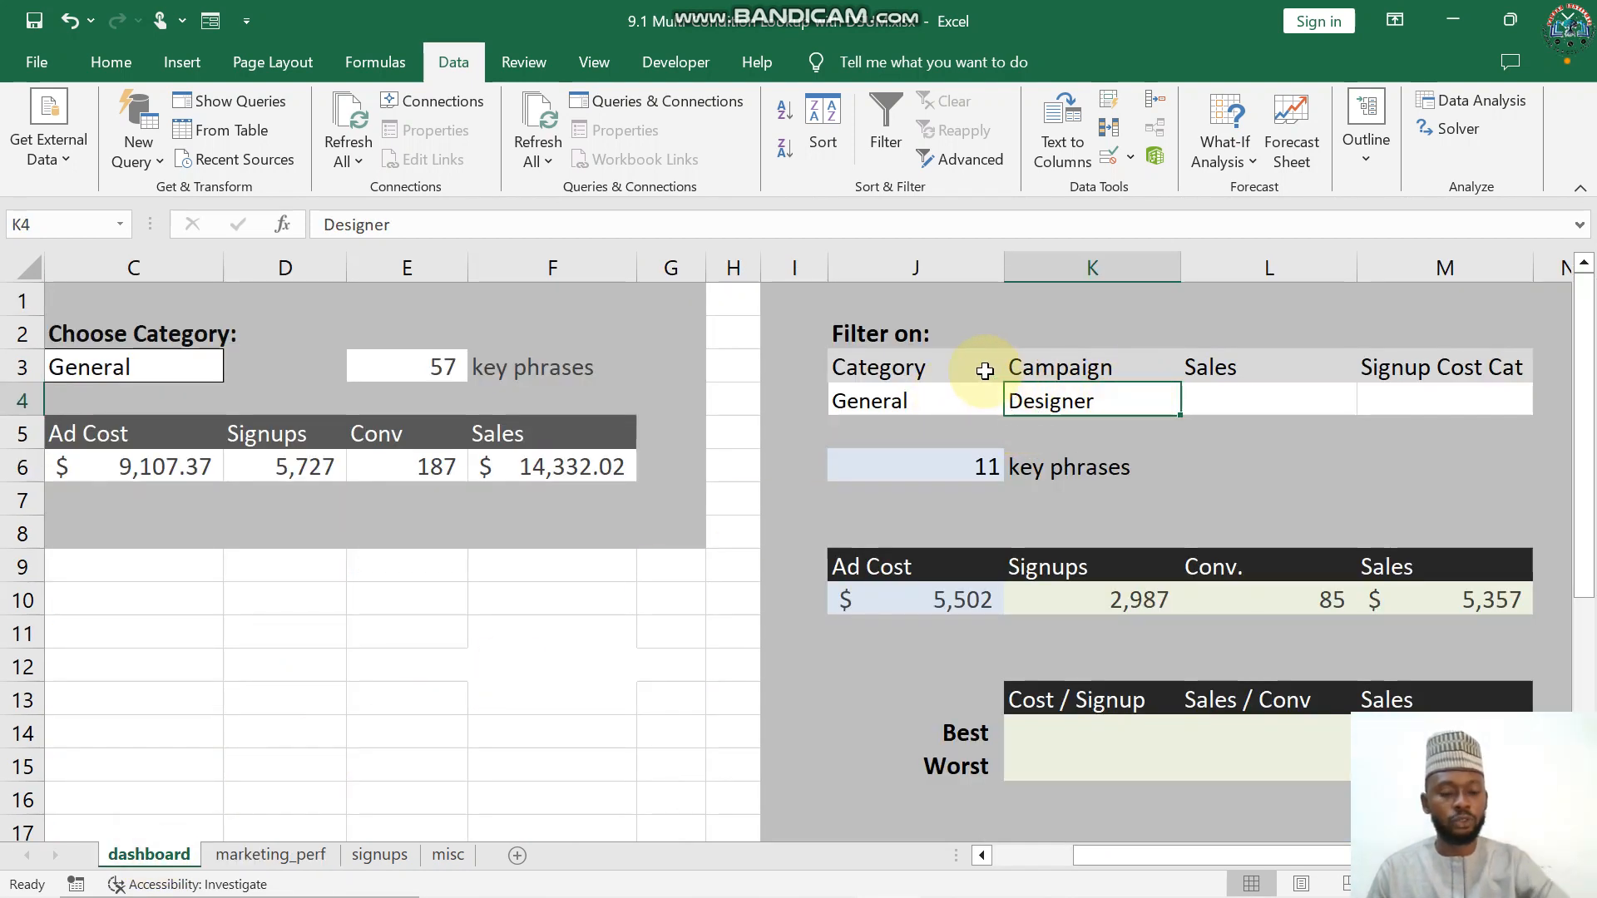
key("BackSpace")
type("D")
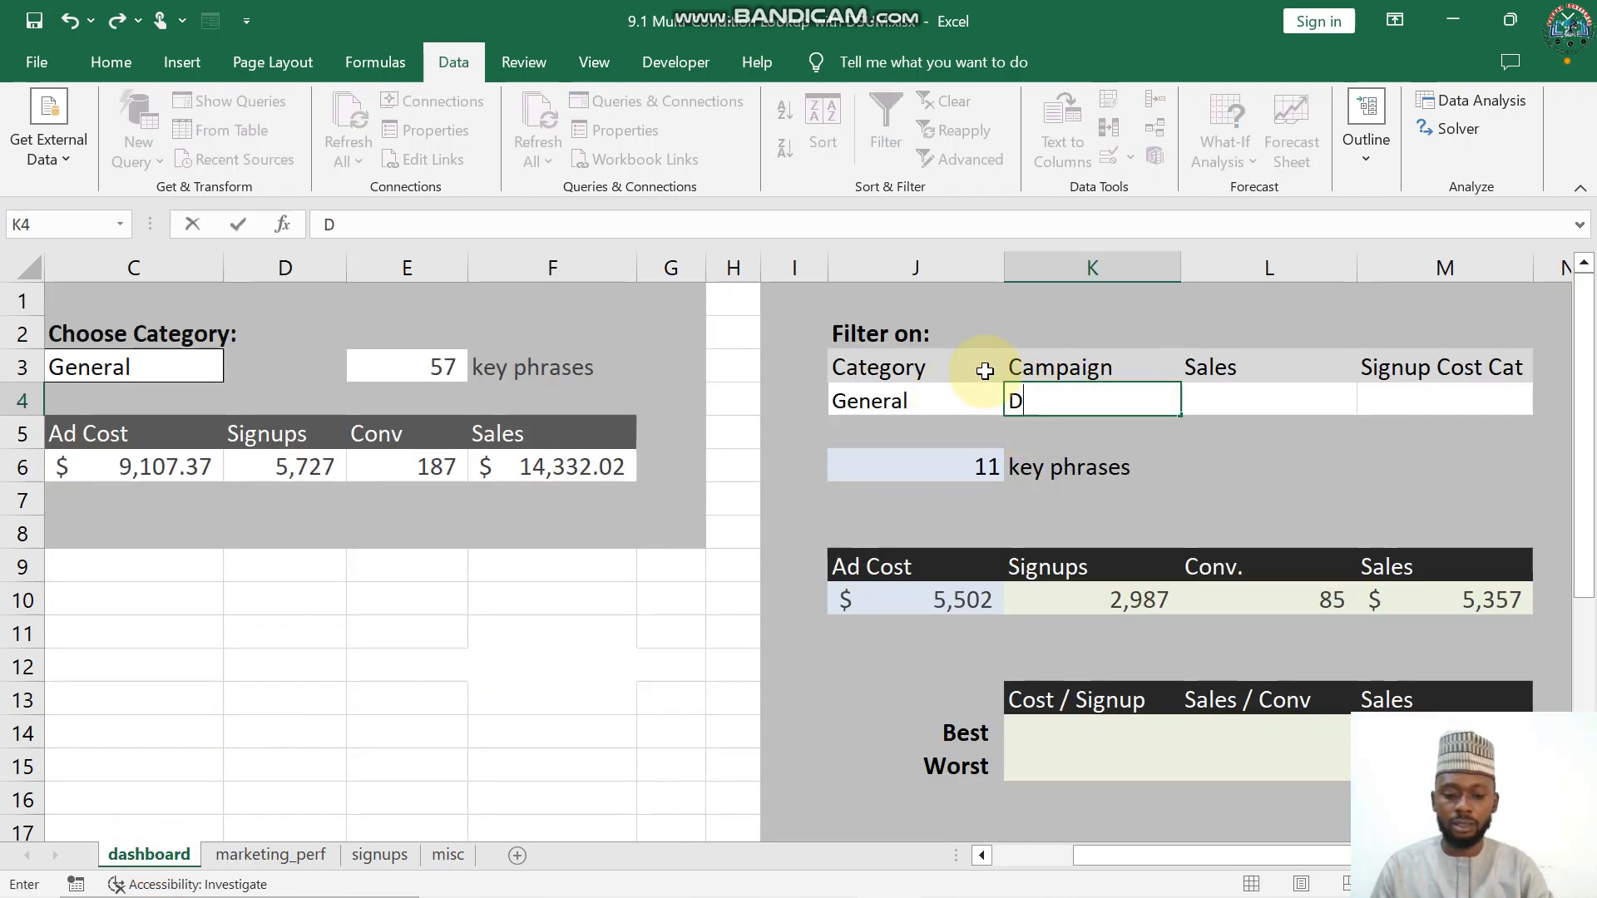
type("iscount")
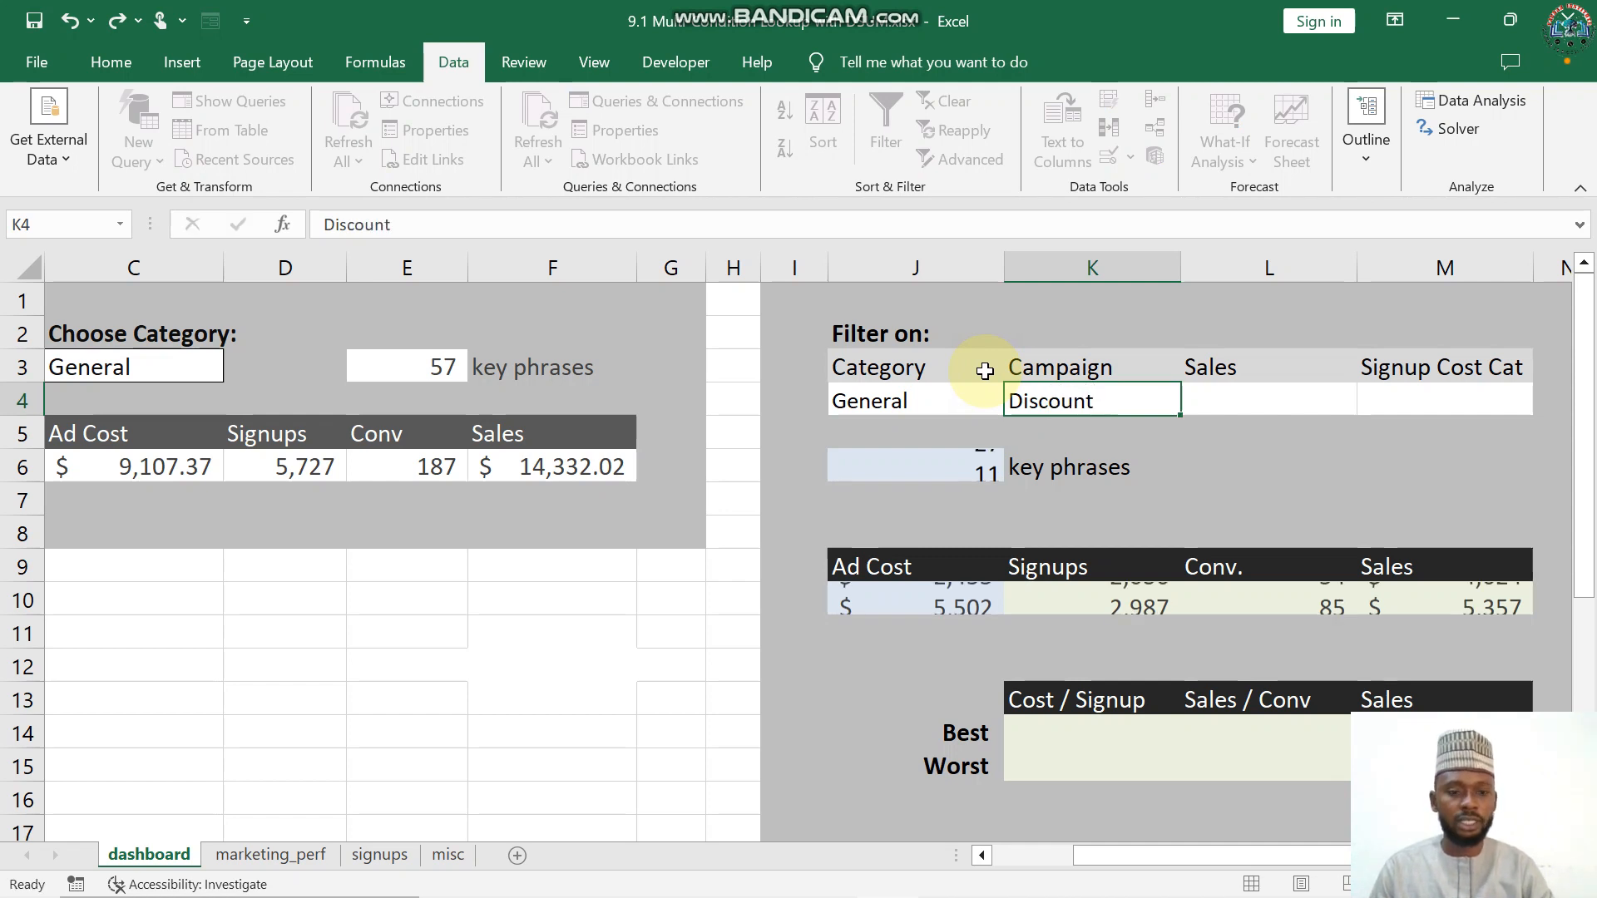
key("Return")
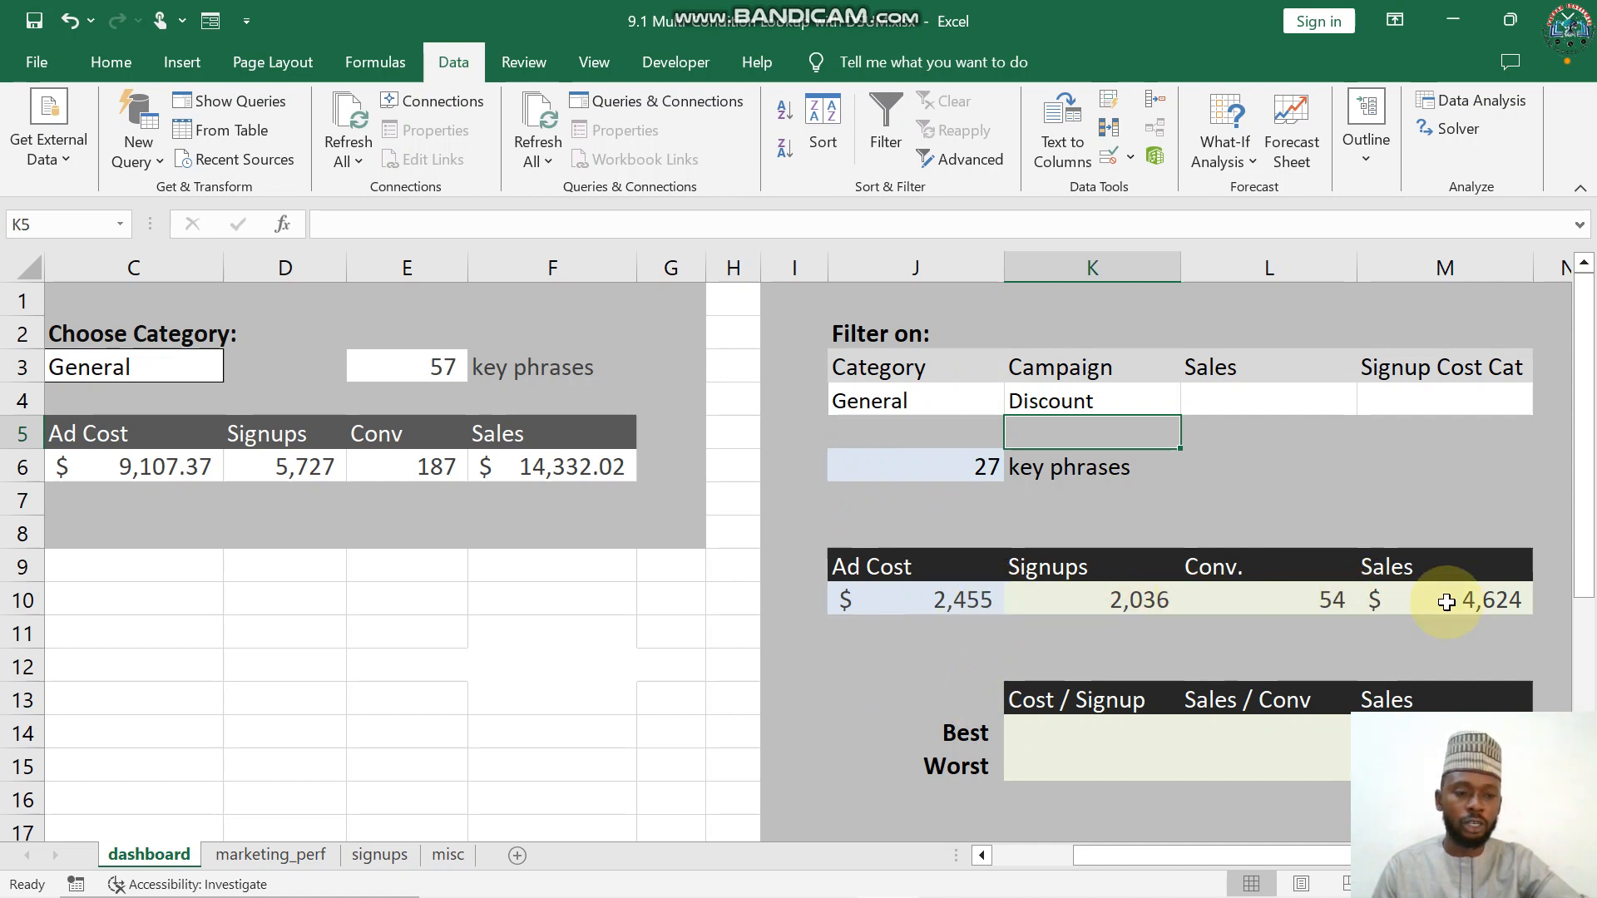
- Set the Sales filter in L4 to <100
left_click(1256, 405)
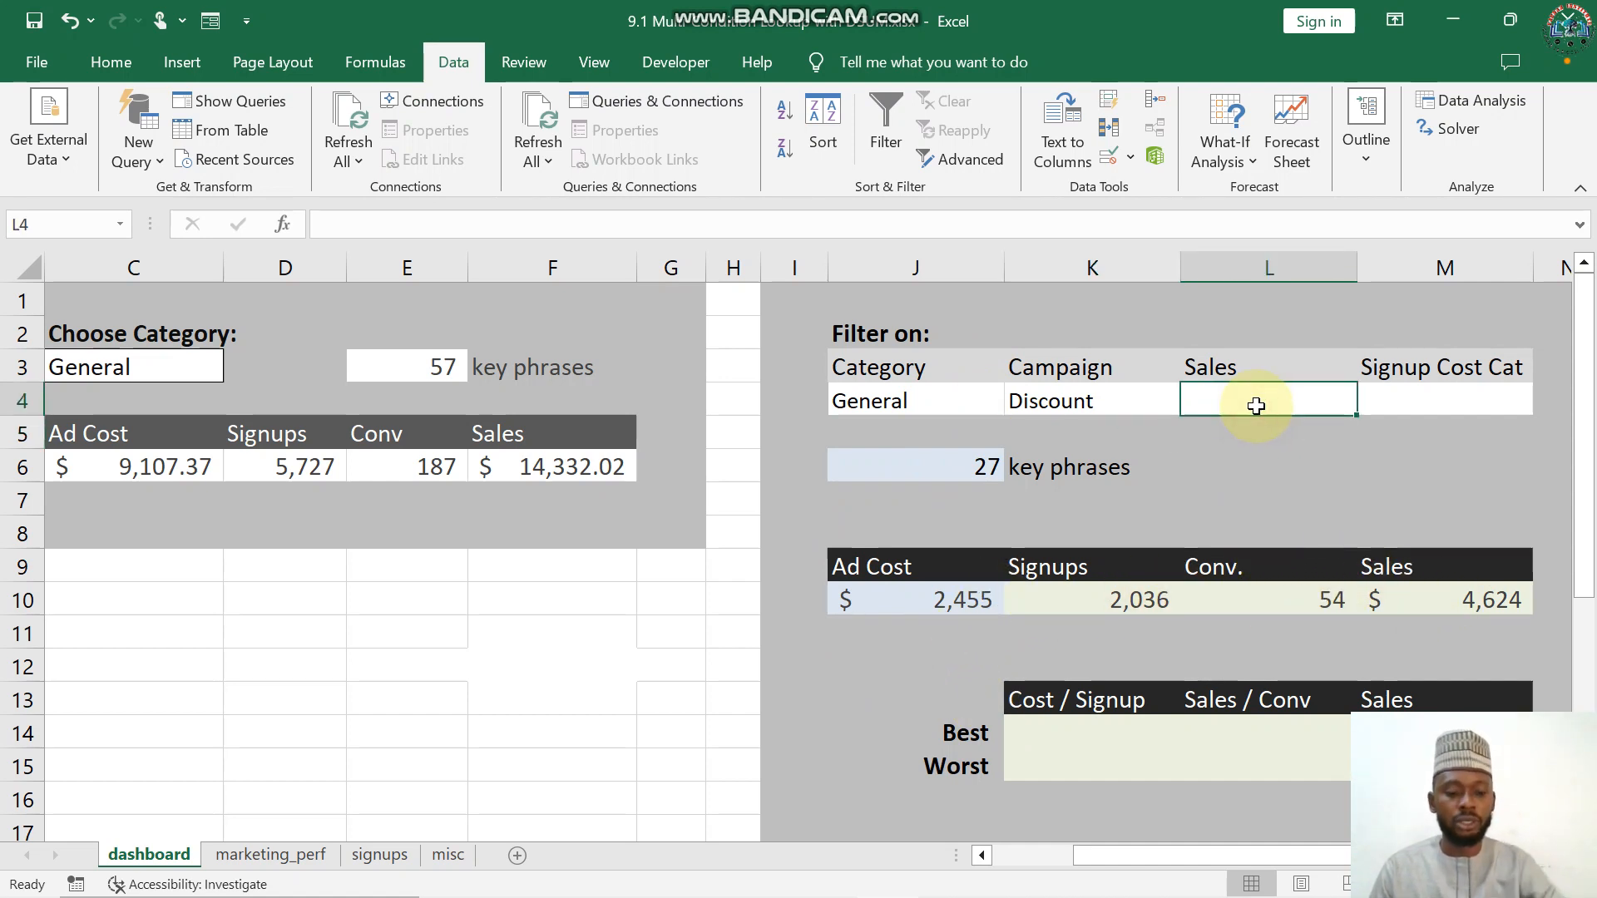
type(",1")
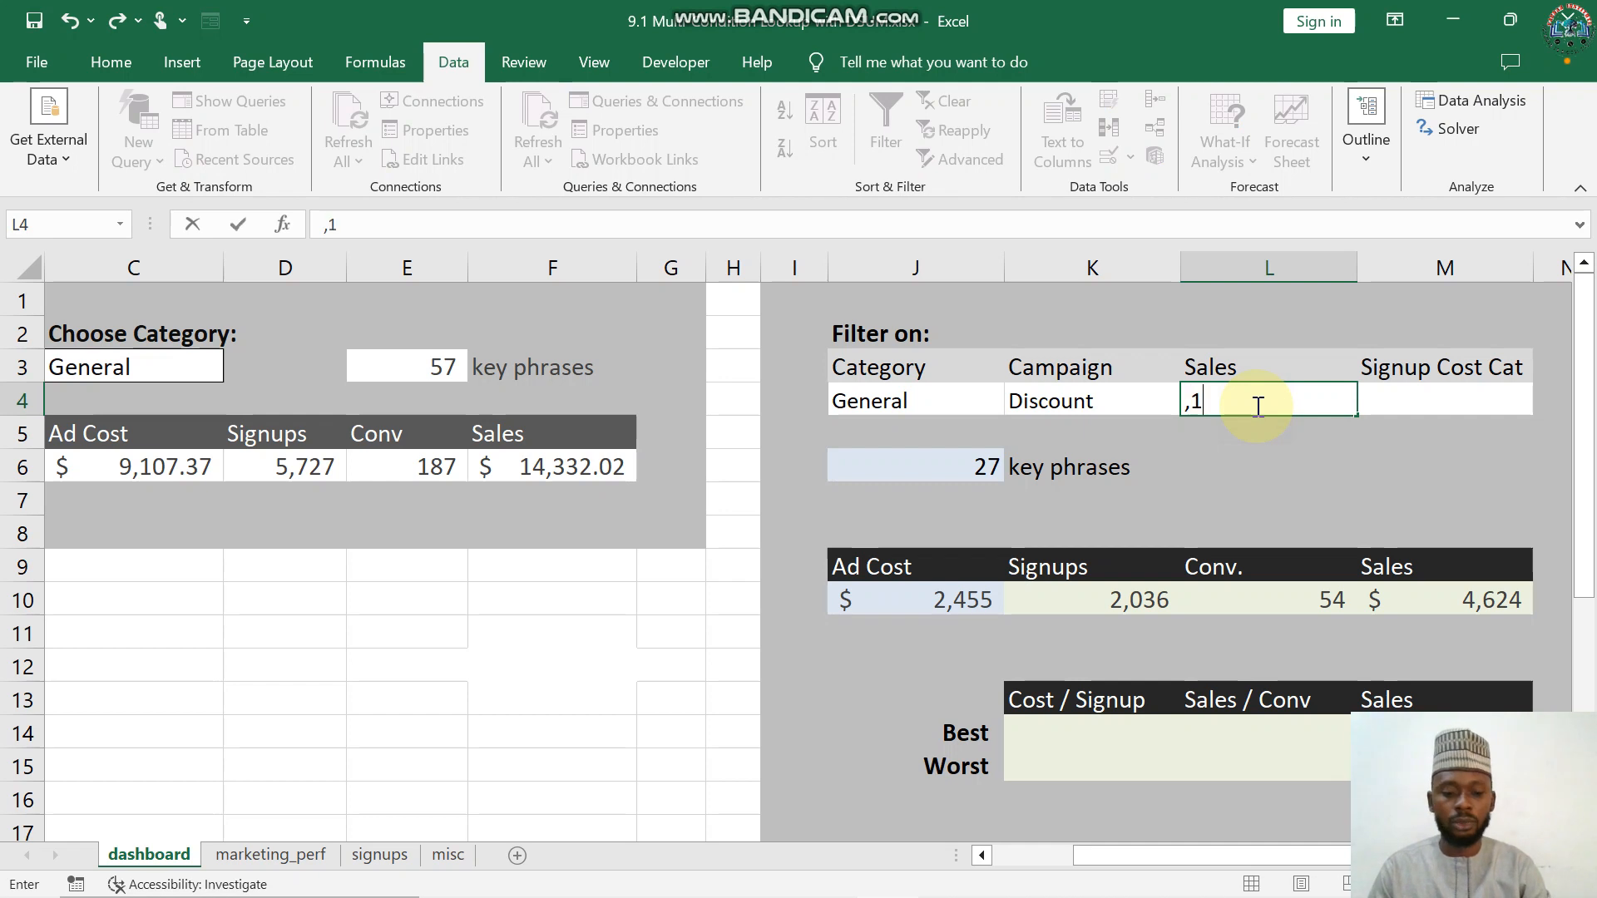
type("0")
key("BackSpace")
key("BackSpace")
key("BackSpace")
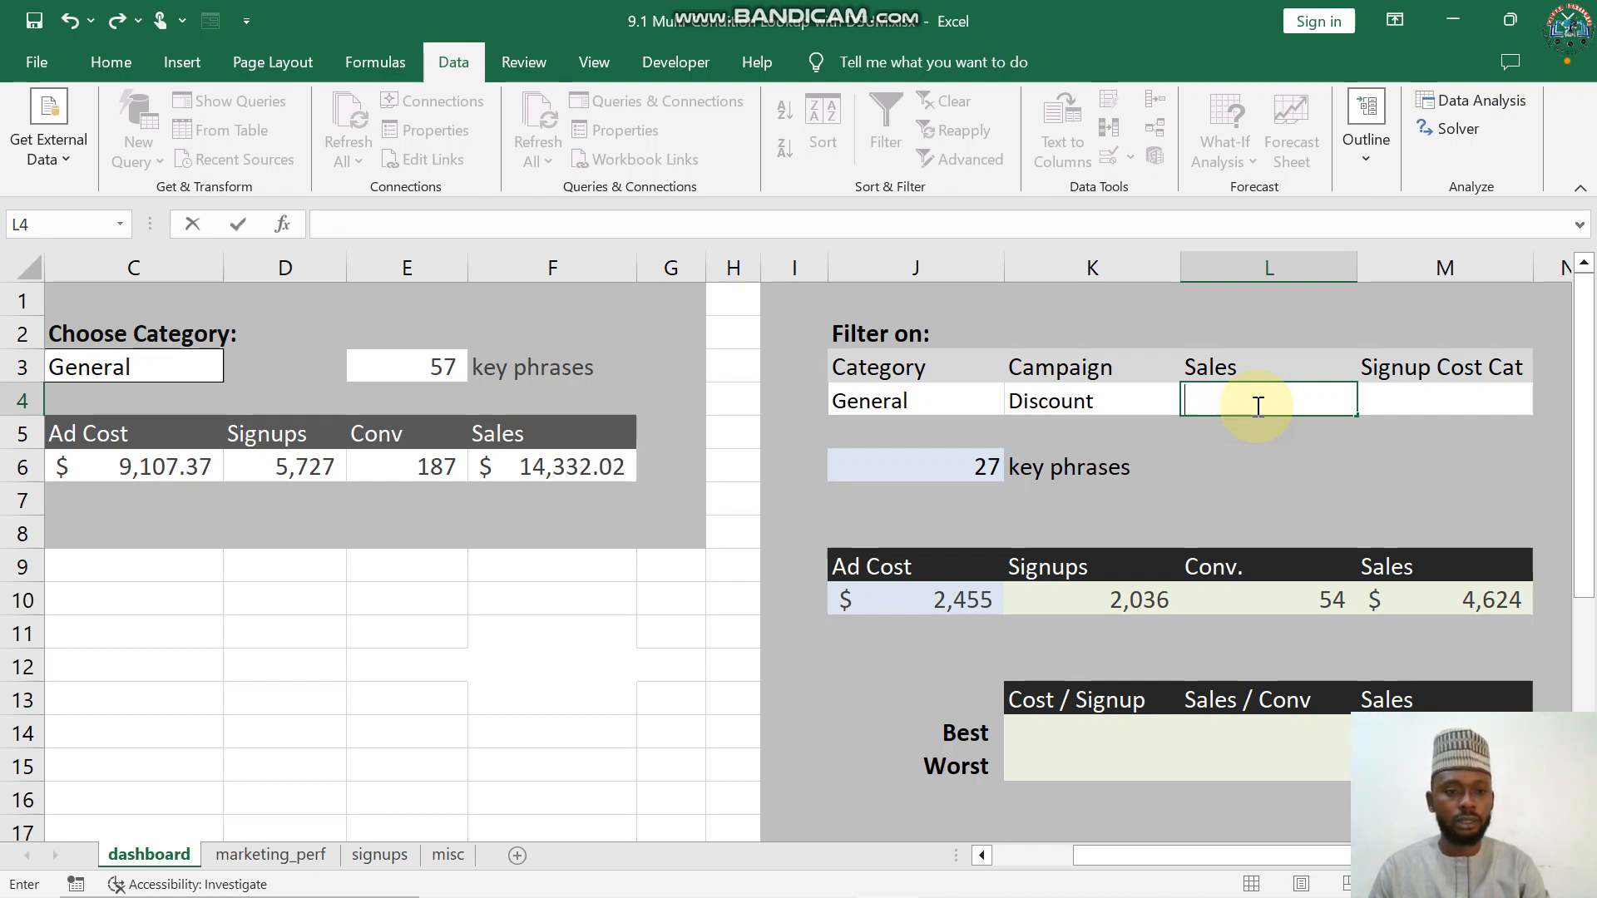
type("<100")
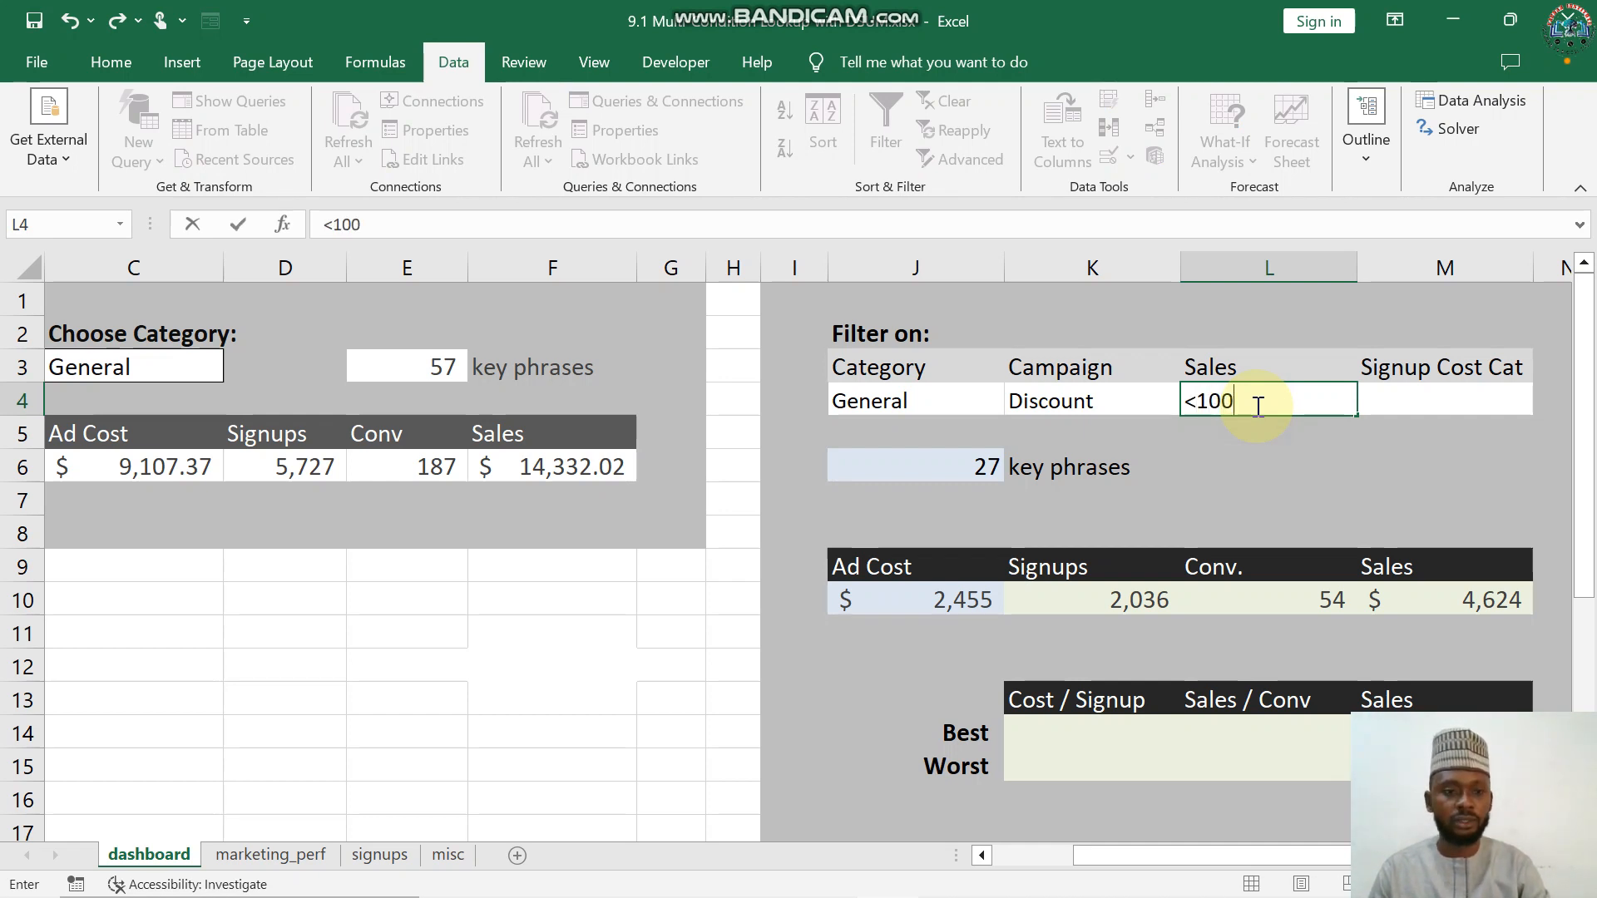
key("Return")
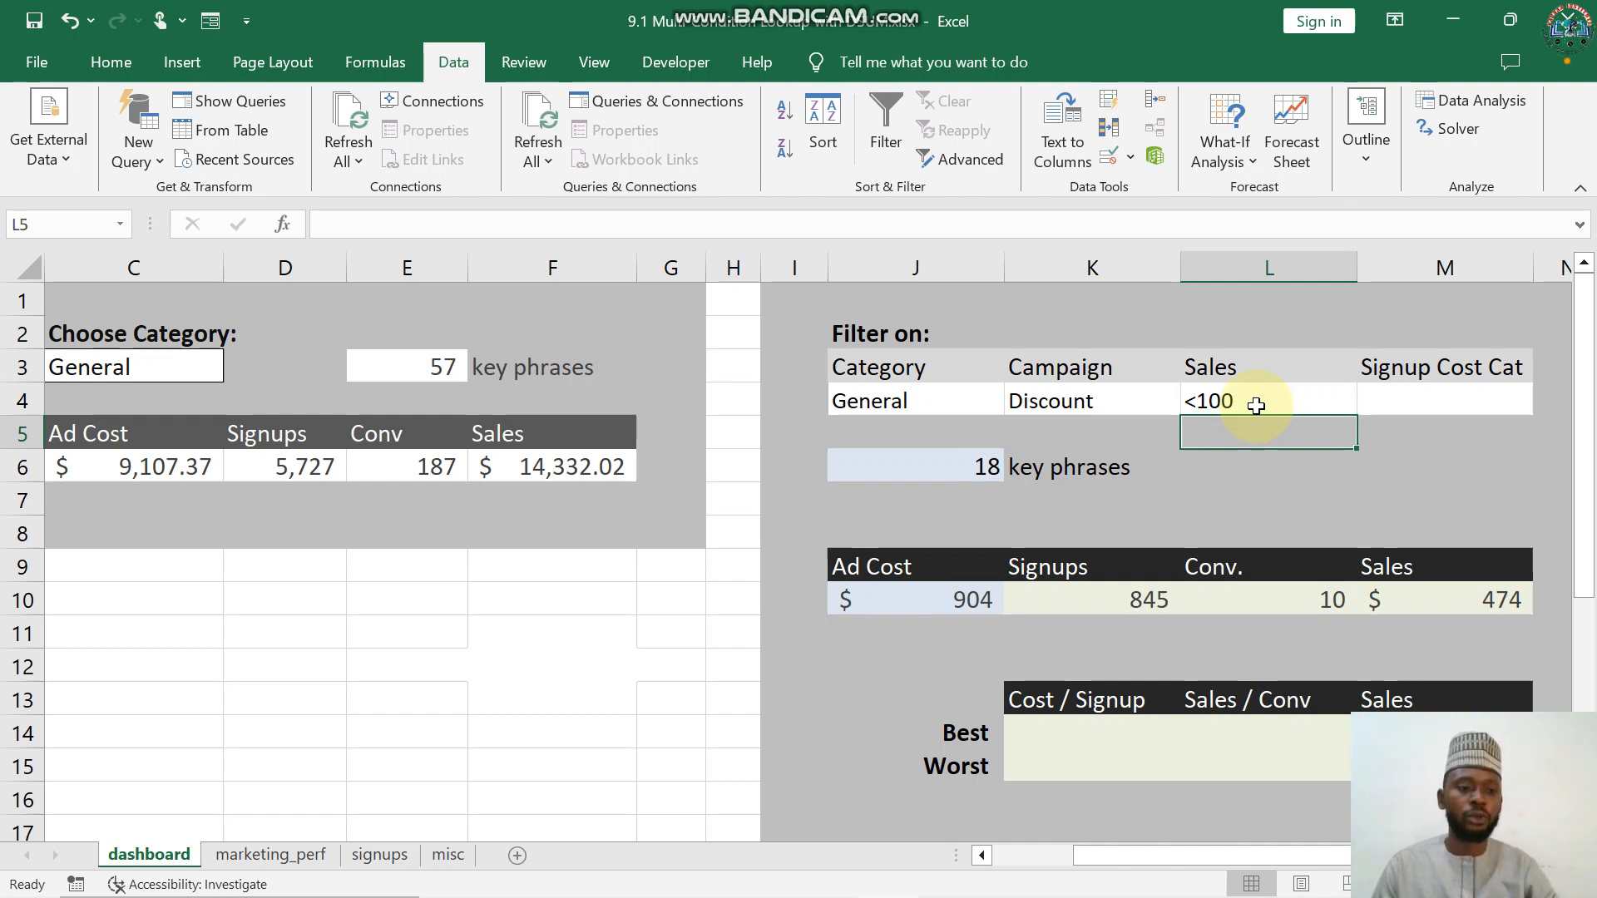